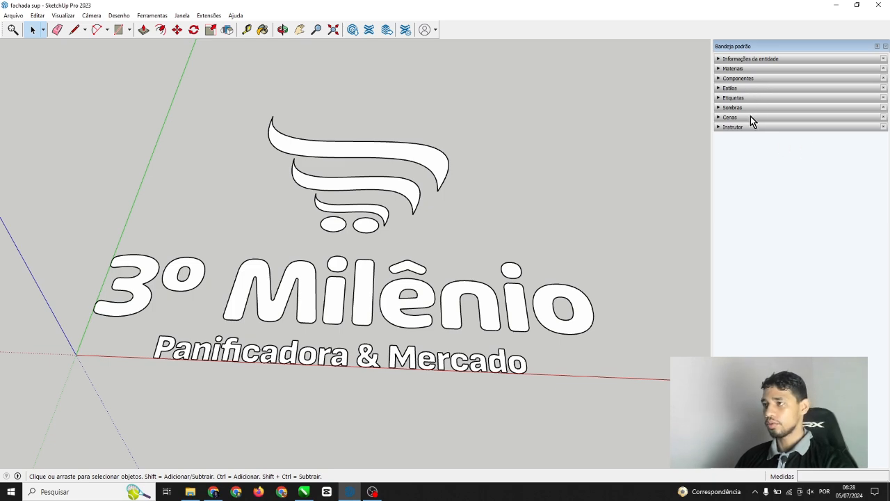
Inspect the logo's separate groups by selecting the cart symbol, the company name and the tagline in turn
{"action": "scroll", "coordinate": [382, 191], "scroll_direction": "up", "scroll_amount": 2}
{"action": "left_click", "coordinate": [363, 162]}
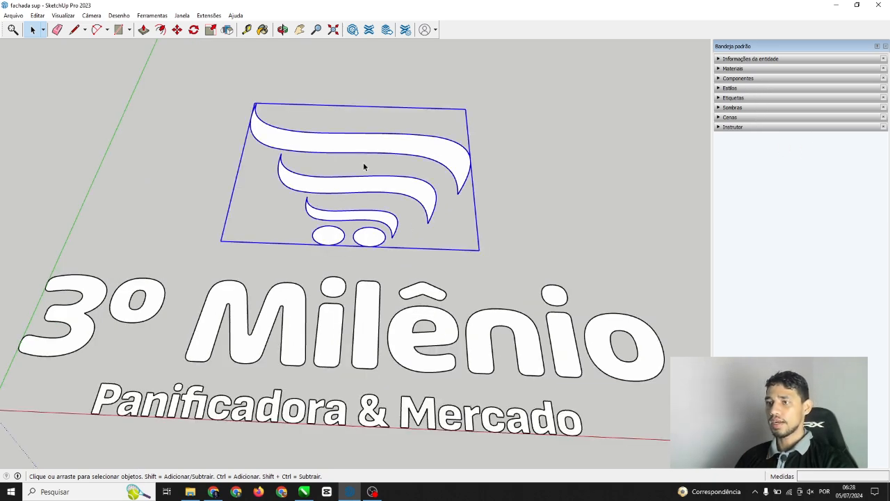
{"action": "scroll", "coordinate": [363, 162], "scroll_direction": "down", "scroll_amount": 3}
{"action": "left_click", "coordinate": [347, 257]}
{"action": "left_click", "coordinate": [356, 301]}
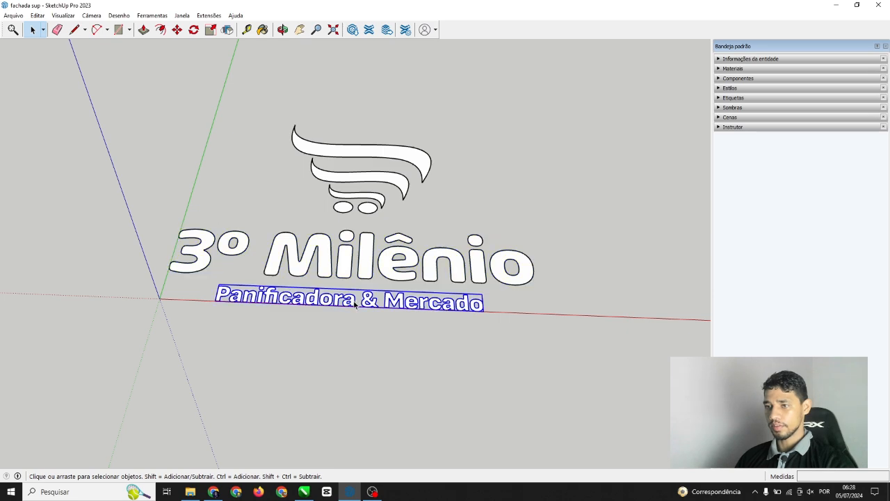
{"action": "scroll", "coordinate": [341, 295], "scroll_direction": "up", "scroll_amount": 3}
{"action": "scroll", "coordinate": [368, 297], "scroll_direction": "down", "scroll_amount": 4}
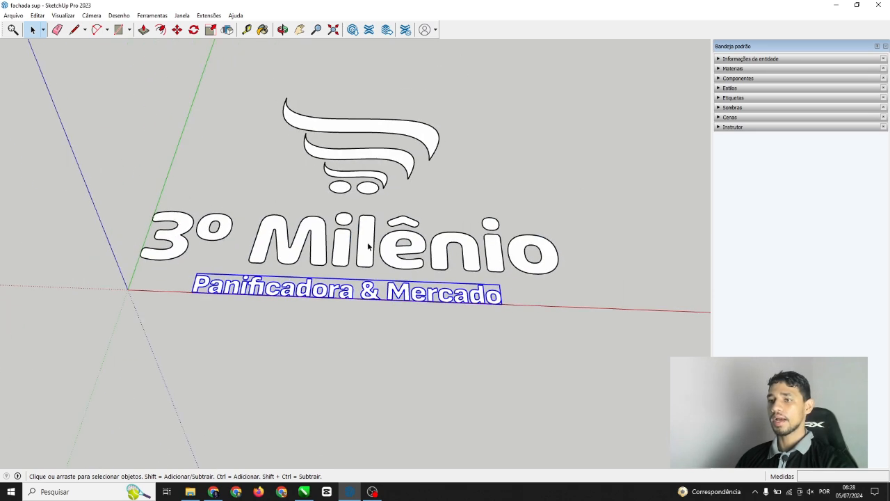
{"action": "left_click", "coordinate": [374, 240]}
{"action": "scroll", "coordinate": [374, 240], "scroll_direction": "down", "scroll_amount": 2}
{"action": "scroll", "coordinate": [361, 192], "scroll_direction": "up", "scroll_amount": 2}
Open the cart symbol group for editing and select all its waves and wheel circles
{"action": "left_click", "coordinate": [389, 194]}
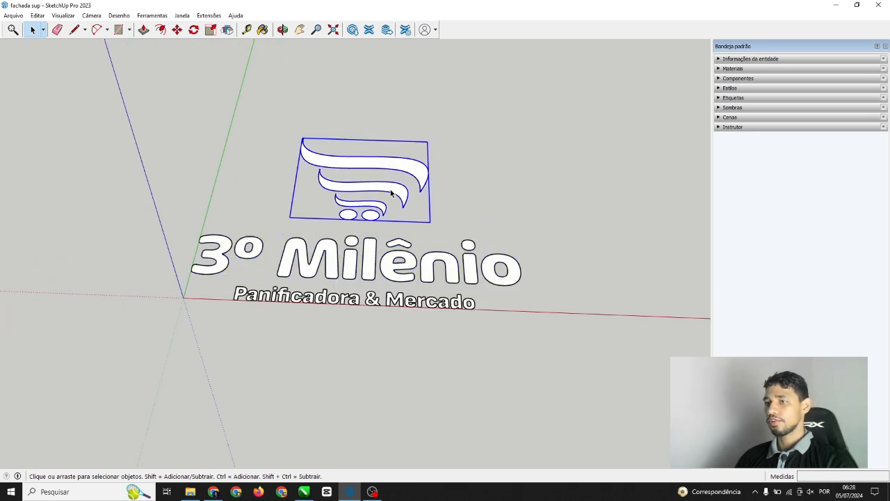
{"action": "scroll", "coordinate": [391, 193], "scroll_direction": "up", "scroll_amount": 1}
{"action": "double_click", "coordinate": [391, 192]}
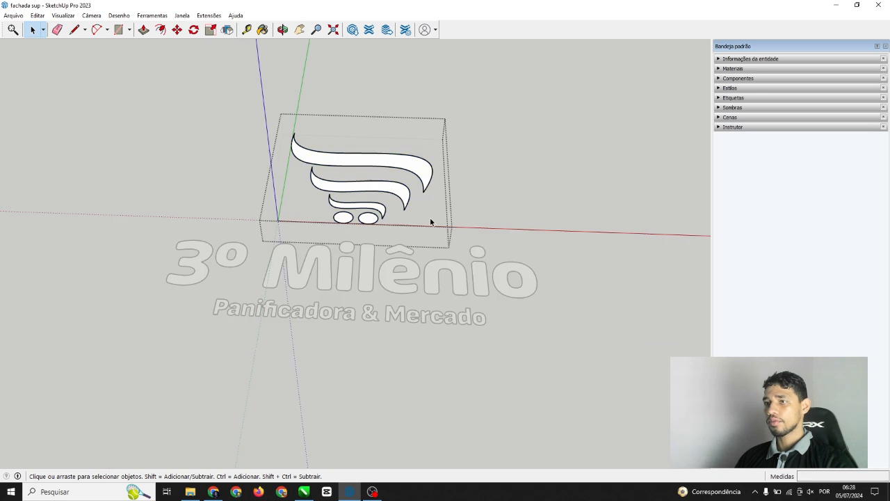
{"action": "left_click_drag", "start_coordinate": [207, 90], "coordinate": [208, 91]}
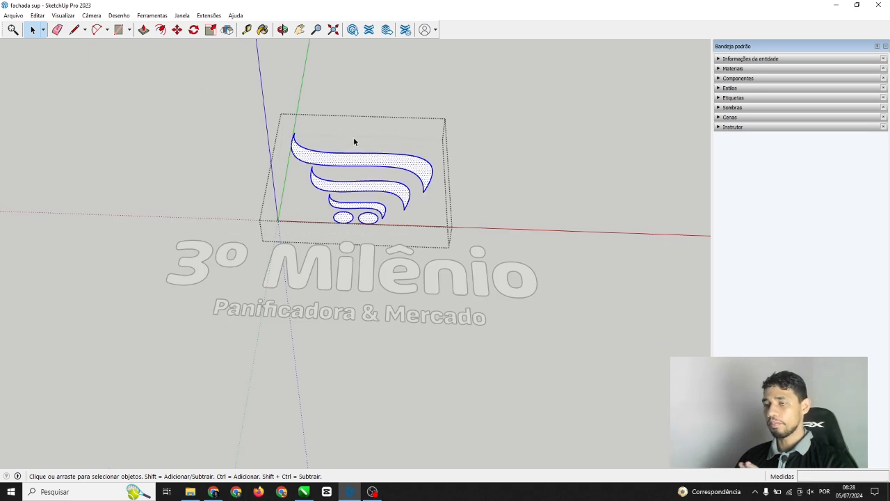
{"action": "mouse_move", "coordinate": [394, 111]}
{"action": "middle_mouse_down"}
{"action": "mouse_move", "coordinate": [411, 161]}
{"action": "mouse_move", "coordinate": [387, 124]}
{"action": "middle_mouse_up"}
{"action": "scroll", "coordinate": [386, 124], "scroll_direction": "up", "scroll_amount": 1}
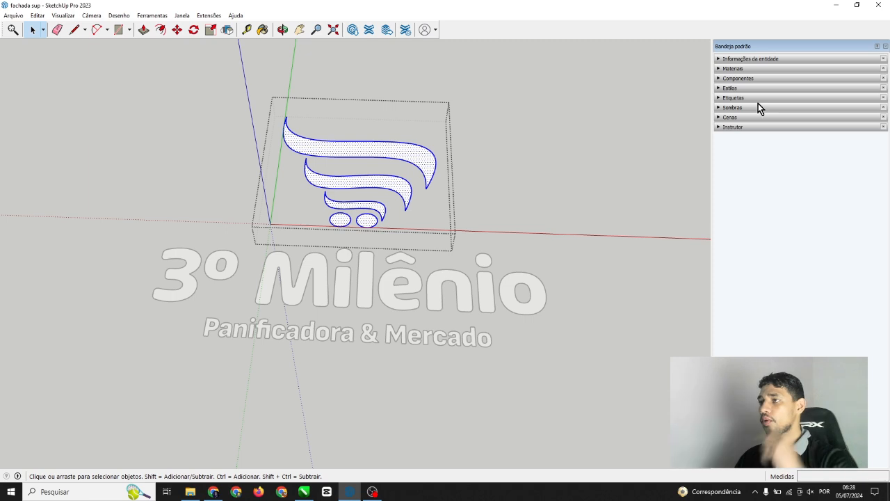
Start the Paint Bucket tool and browse the Cores material collection for a reddish-orange shade
{"action": "left_click", "coordinate": [263, 30]}
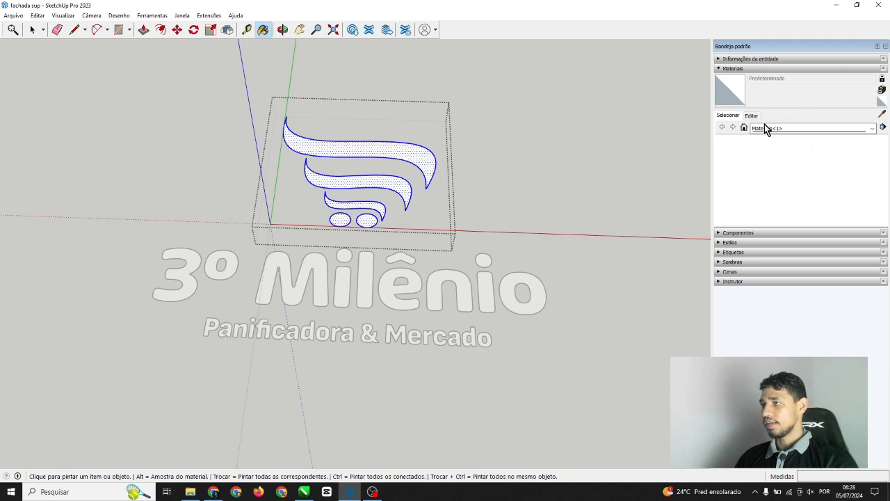
{"action": "left_click", "coordinate": [873, 130]}
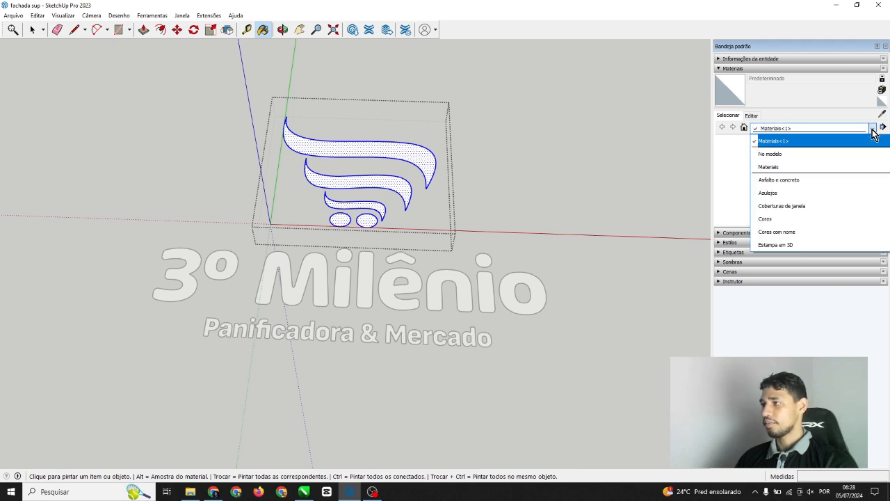
{"action": "left_click", "coordinate": [775, 220]}
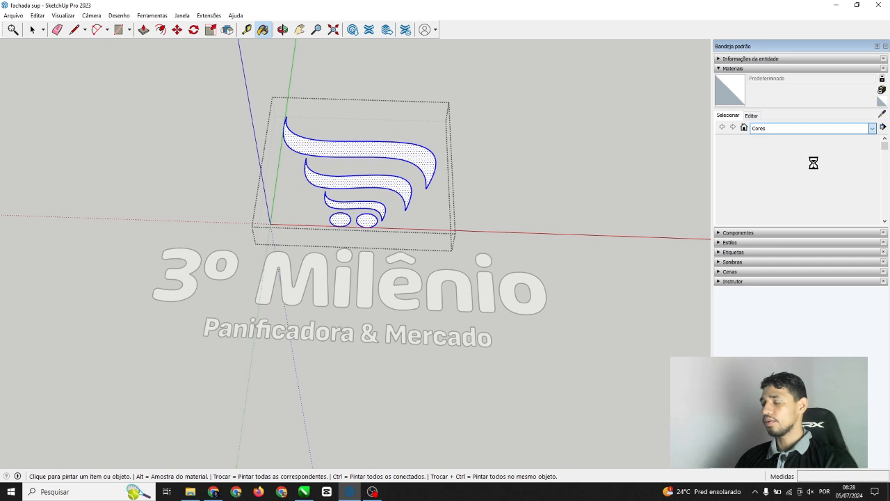
{"action": "scroll", "coordinate": [810, 167], "scroll_direction": "down", "scroll_amount": 5}
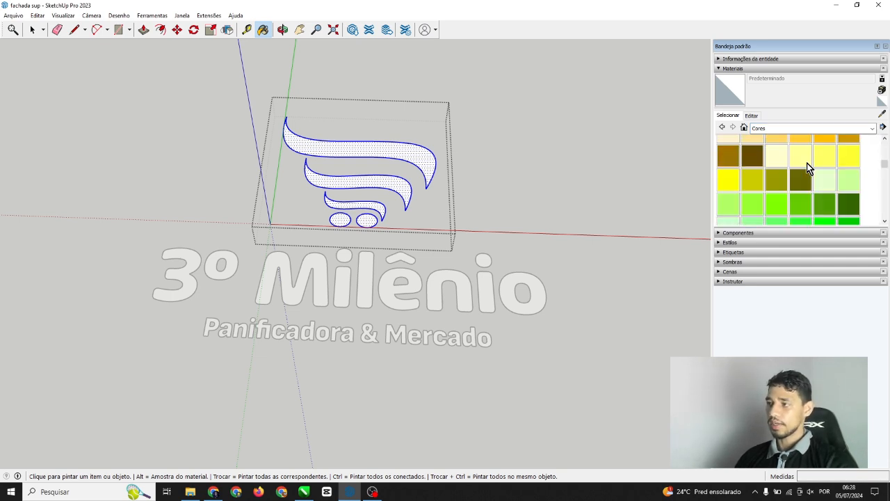
{"action": "scroll", "coordinate": [801, 188], "scroll_direction": "down", "scroll_amount": 4}
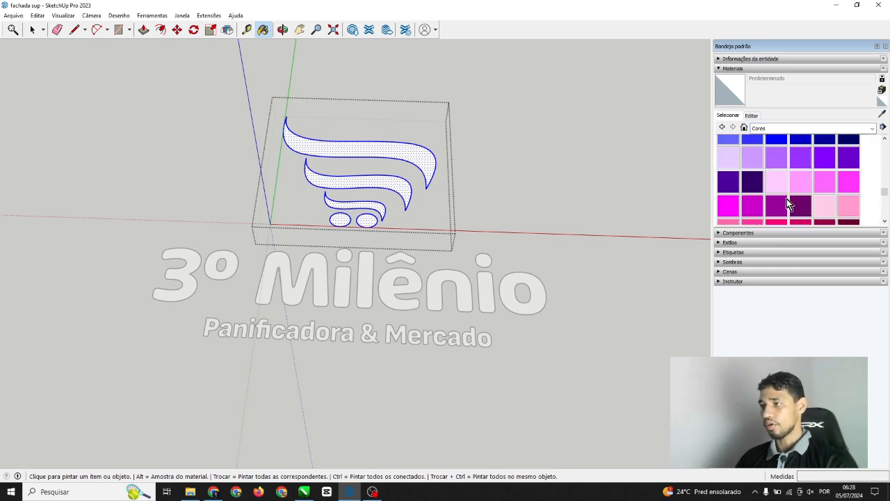
{"action": "scroll", "coordinate": [765, 200], "scroll_direction": "up", "scroll_amount": 8}
{"action": "scroll", "coordinate": [783, 195], "scroll_direction": "up", "scroll_amount": 4}
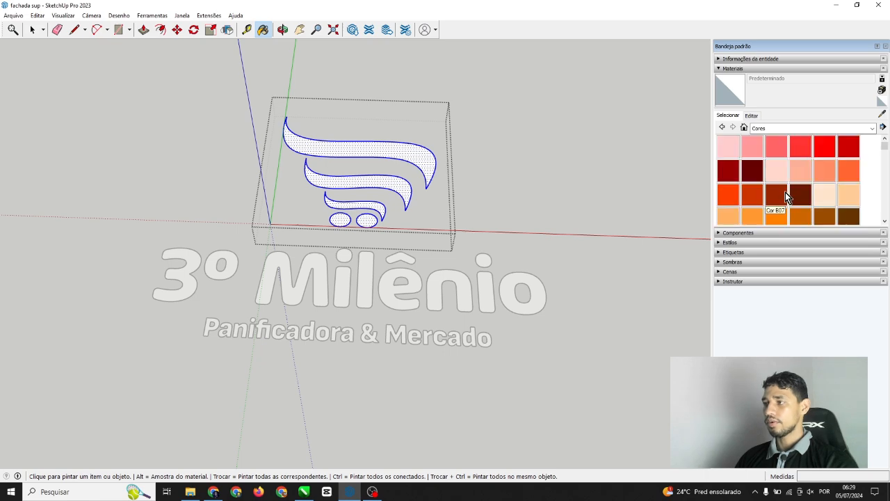
{"action": "scroll", "coordinate": [395, 137], "scroll_direction": "up", "scroll_amount": 3}
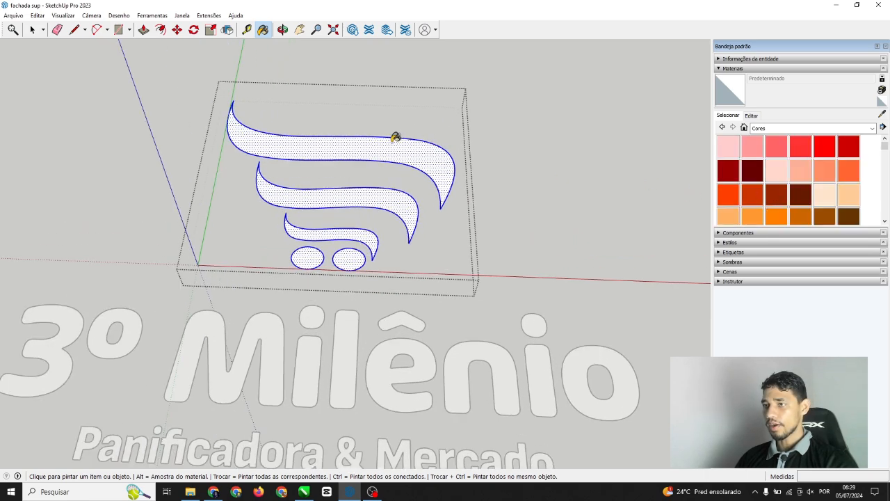
{"action": "scroll", "coordinate": [469, 140], "scroll_direction": "down", "scroll_amount": 1}
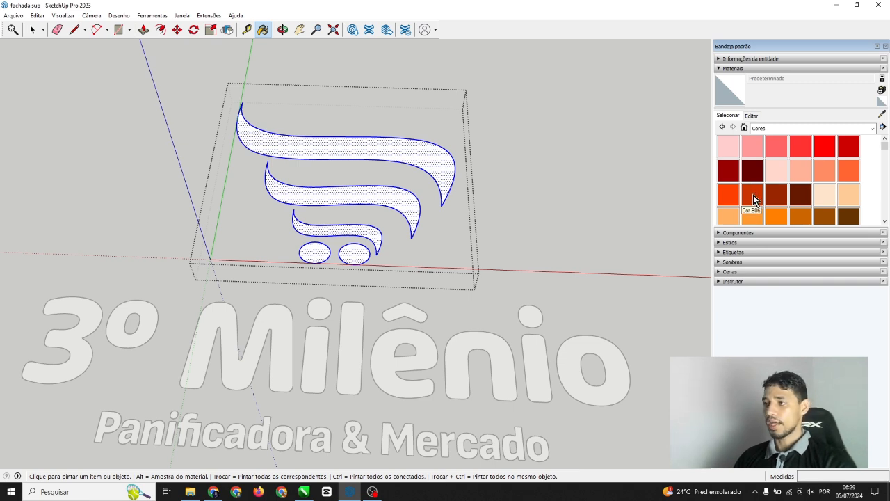
Paint the cart symbol's three waves and two wheel circles with Cor B06
{"action": "key", "text": "ctrl"}
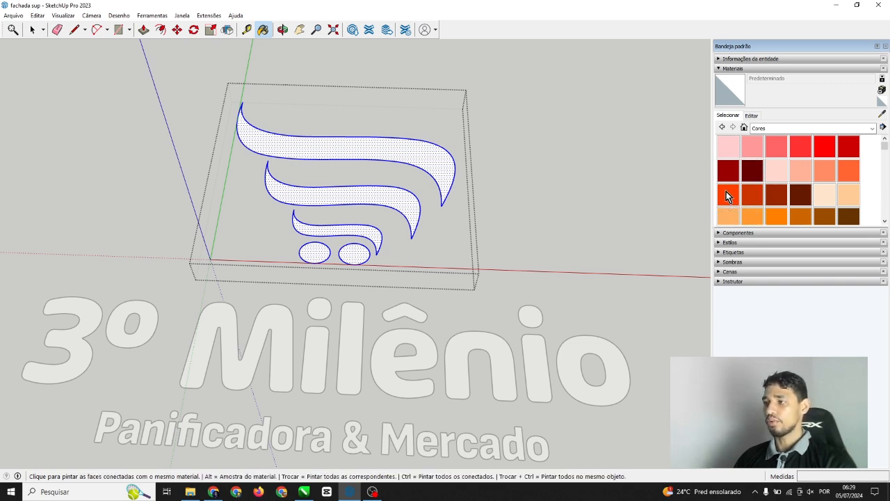
{"action": "left_click", "coordinate": [751, 194]}
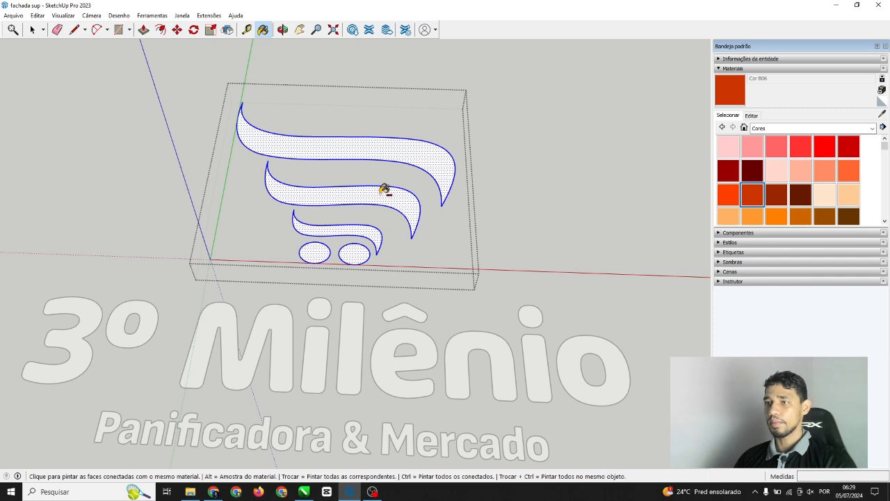
{"action": "left_click", "coordinate": [384, 192]}
{"action": "left_click", "coordinate": [403, 149]}
{"action": "left_click", "coordinate": [358, 224]}
{"action": "left_click", "coordinate": [356, 251]}
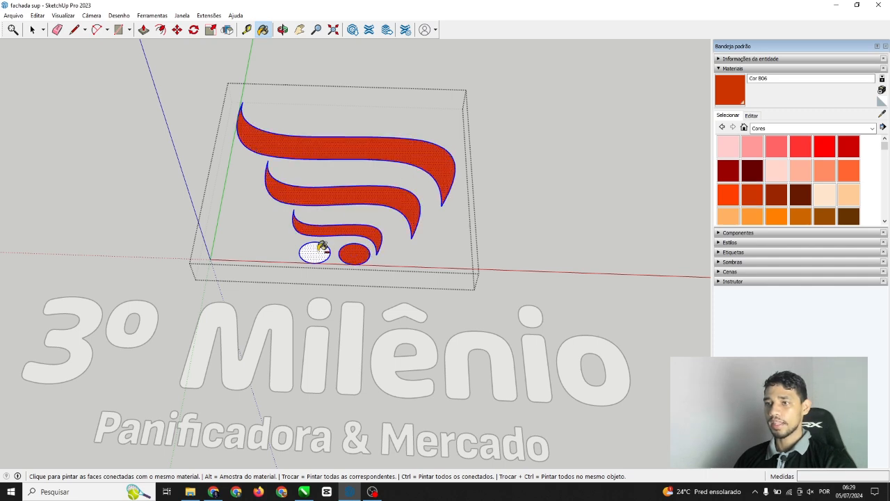
{"action": "left_click", "coordinate": [315, 252]}
Extrude both wheel circles of the cart symbol upward by about 0.6 cm with Push/Pull
{"action": "middle_click_drag", "start_coordinate": [308, 143], "coordinate": [81, 113]}
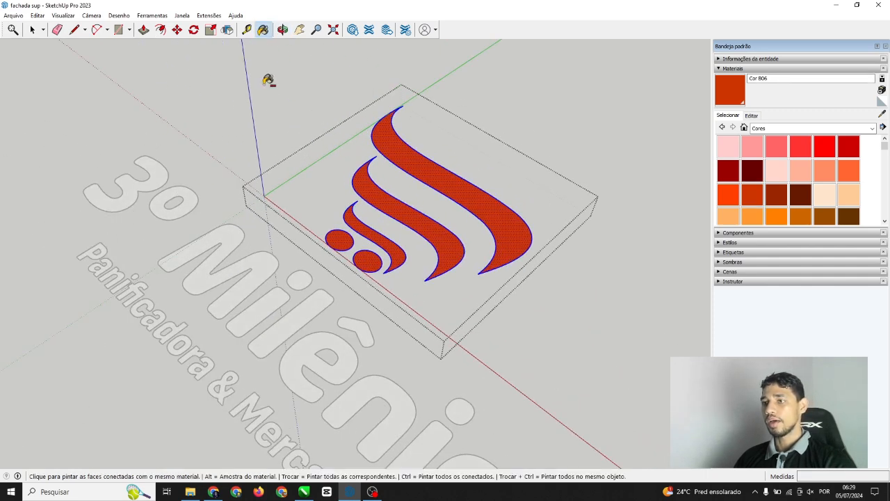
{"action": "mouse_move", "coordinate": [269, 79]}
{"action": "middle_mouse_down"}
{"action": "mouse_move", "coordinate": [500, 210]}
{"action": "mouse_move", "coordinate": [571, 235]}
{"action": "middle_mouse_up"}
{"action": "scroll", "coordinate": [550, 235], "scroll_direction": "up", "scroll_amount": 3}
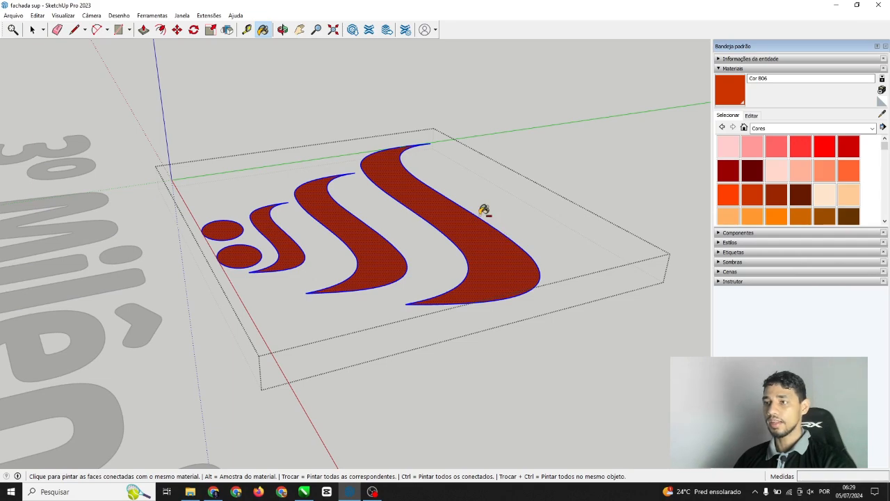
{"action": "scroll", "coordinate": [485, 211], "scroll_direction": "up", "scroll_amount": 2}
{"action": "middle_click_drag", "start_coordinate": [480, 212], "coordinate": [467, 187]}
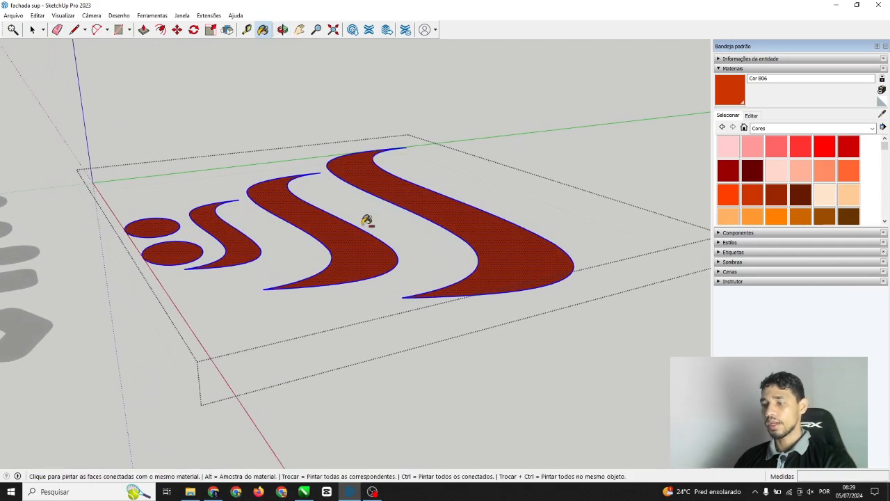
{"action": "middle_click_drag", "start_coordinate": [383, 215], "coordinate": [199, 150]}
{"action": "mouse_move", "coordinate": [350, 204]}
{"action": "middle_mouse_down"}
{"action": "mouse_move", "coordinate": [229, 215]}
{"action": "mouse_move", "coordinate": [248, 178]}
{"action": "mouse_move", "coordinate": [441, 201]}
{"action": "mouse_move", "coordinate": [427, 223]}
{"action": "mouse_move", "coordinate": [407, 204]}
{"action": "mouse_move", "coordinate": [350, 185]}
{"action": "mouse_move", "coordinate": [341, 235]}
{"action": "mouse_move", "coordinate": [342, 193]}
{"action": "mouse_move", "coordinate": [220, 47]}
{"action": "middle_mouse_up"}
{"action": "left_click", "coordinate": [143, 30]}
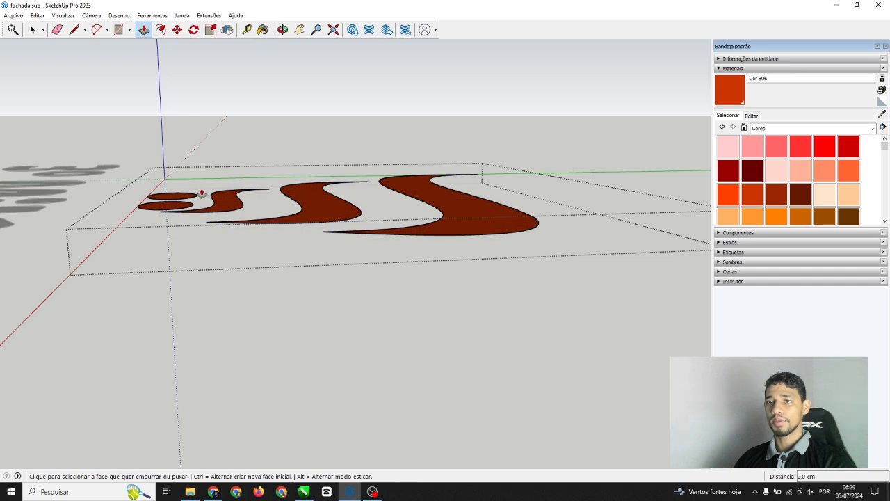
{"action": "scroll", "coordinate": [177, 205], "scroll_direction": "up", "scroll_amount": 3}
{"action": "scroll", "coordinate": [177, 205], "scroll_direction": "up", "scroll_amount": 2}
{"action": "left_click", "coordinate": [176, 198]}
{"action": "left_click", "coordinate": [178, 193]}
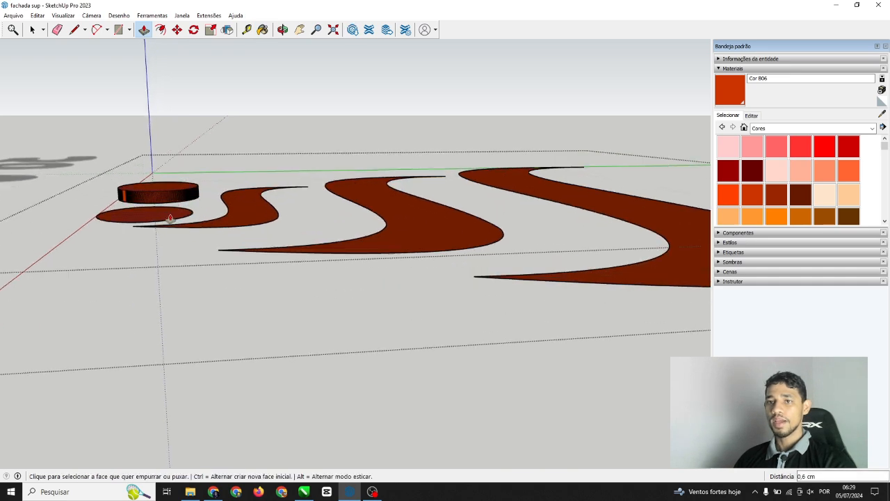
{"action": "left_click", "coordinate": [180, 212]}
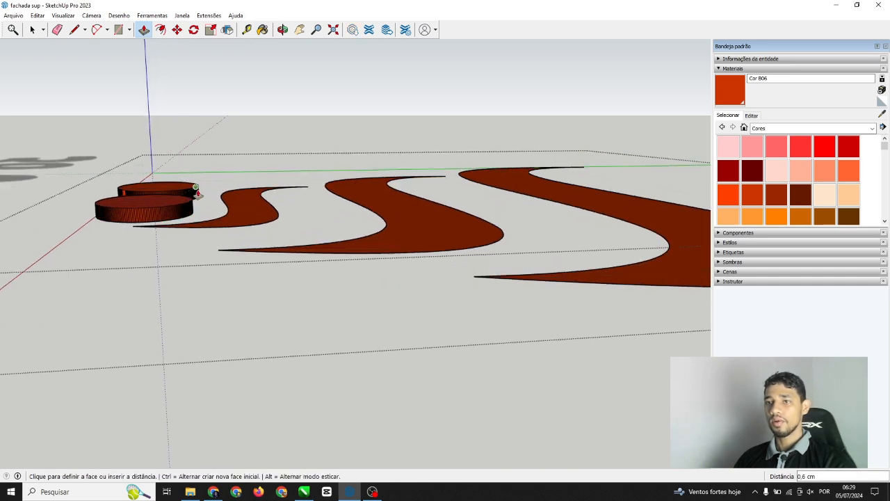
{"action": "left_click", "coordinate": [198, 191]}
Extrude the cart symbol's three waves upward to the same thickness as the wheels
{"action": "middle_click_drag", "start_coordinate": [276, 211], "coordinate": [216, 188]}
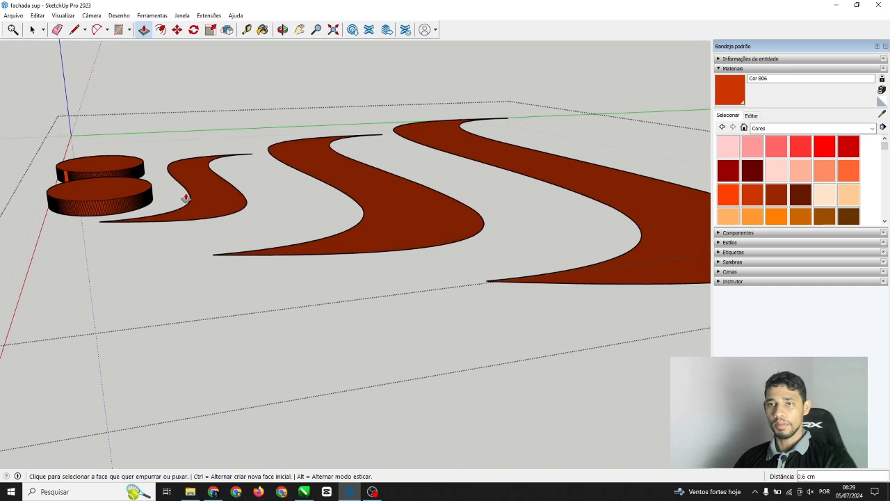
{"action": "left_click", "coordinate": [207, 189]}
{"action": "left_click", "coordinate": [223, 191]}
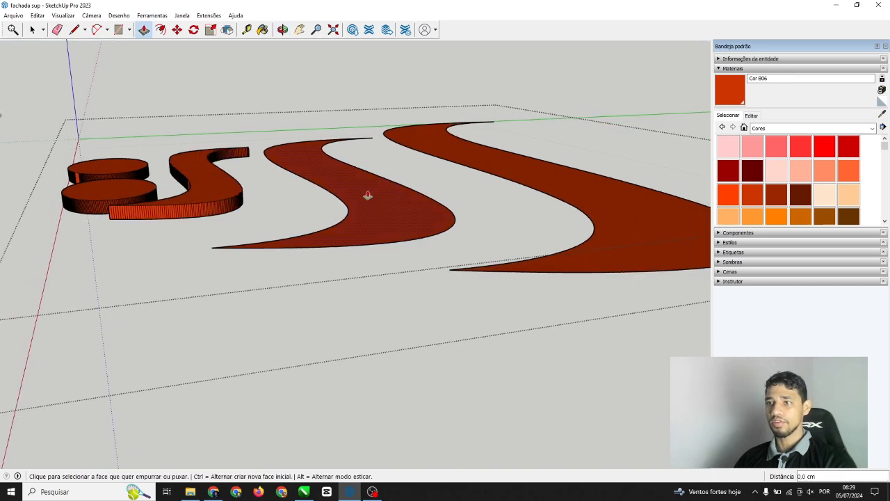
{"action": "double_click", "coordinate": [368, 193]}
{"action": "left_click", "coordinate": [549, 184]}
{"action": "left_click", "coordinate": [550, 184]}
{"action": "middle_click_drag", "start_coordinate": [494, 193], "coordinate": [394, 174]}
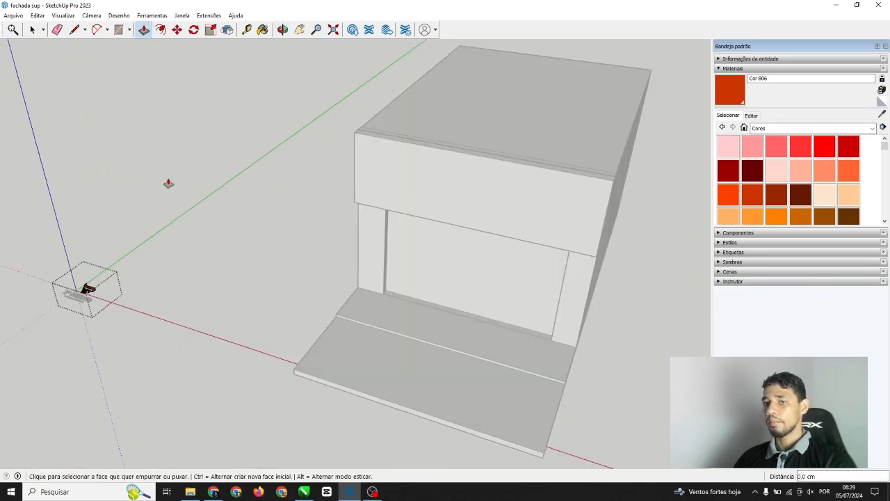
Repaint the top faces of the cart symbol's three waves and two wheels with the brighter Cor B05
{"action": "scroll", "coordinate": [85, 278], "scroll_direction": "up", "scroll_amount": 6}
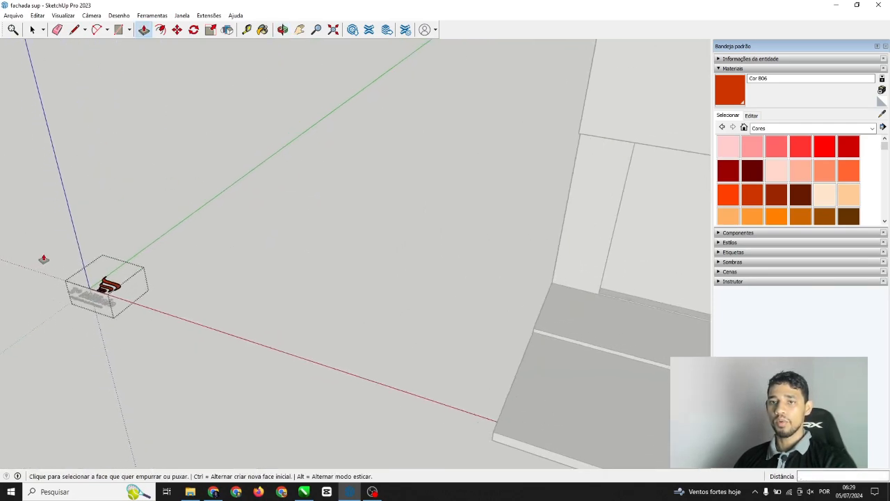
{"action": "scroll", "coordinate": [103, 296], "scroll_direction": "up", "scroll_amount": 3}
{"action": "middle_click_drag", "start_coordinate": [103, 295], "coordinate": [242, 299]}
{"action": "scroll", "coordinate": [242, 300], "scroll_direction": "up", "scroll_amount": 3}
{"action": "middle_click_drag", "start_coordinate": [190, 315], "coordinate": [240, 269]}
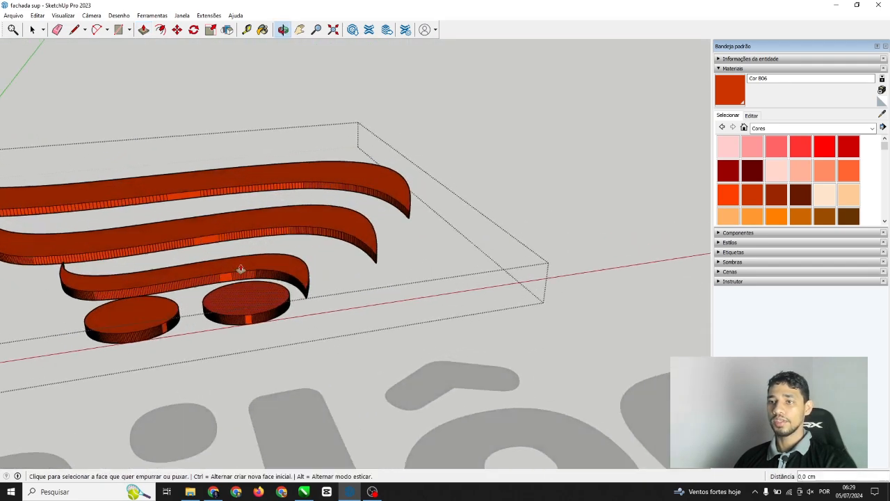
{"action": "left_click", "coordinate": [263, 31]}
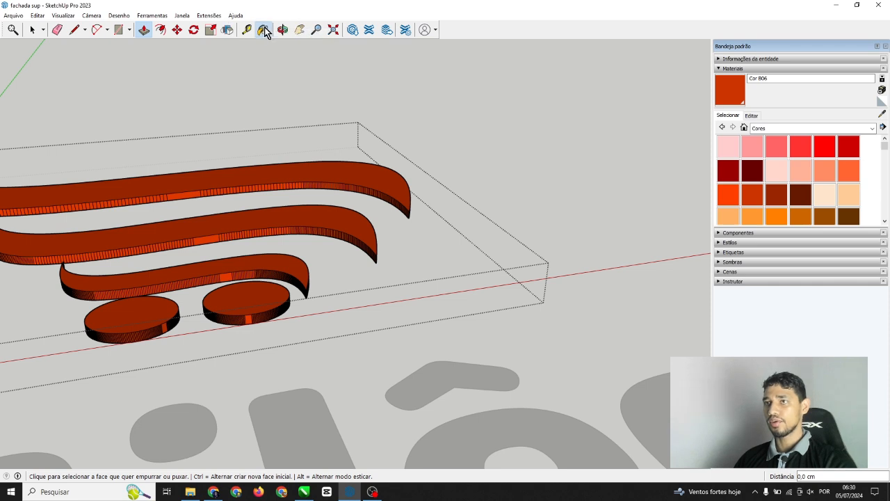
{"action": "left_click", "coordinate": [734, 195]}
{"action": "left_click", "coordinate": [304, 203]}
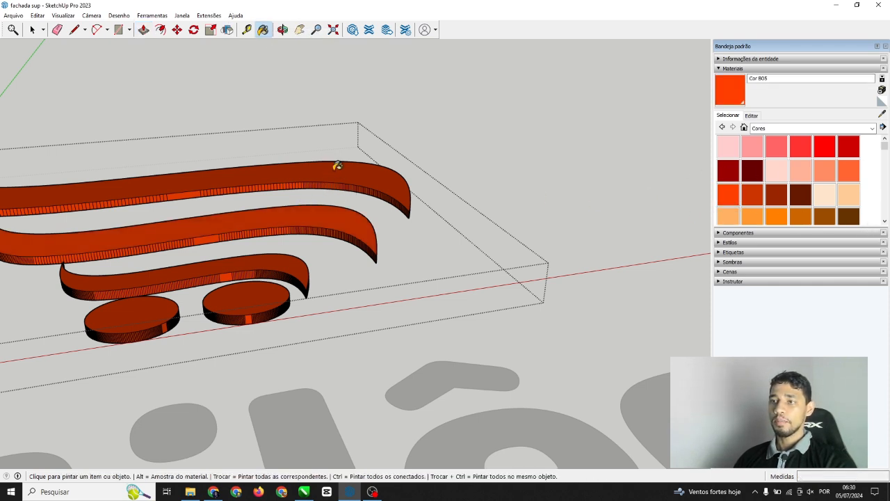
{"action": "left_click", "coordinate": [338, 166]}
{"action": "left_click", "coordinate": [284, 260]}
{"action": "left_click", "coordinate": [255, 300]}
{"action": "left_click", "coordinate": [141, 302]}
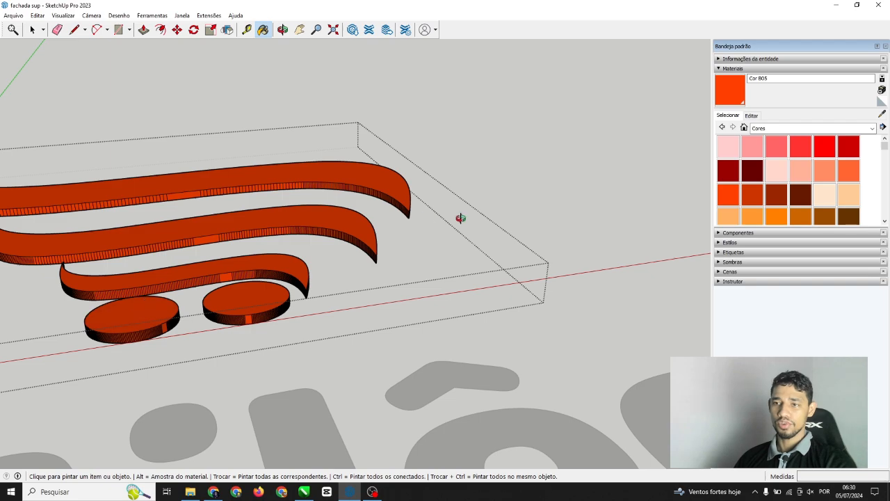
Examine the extruded and painted cart symbol from several angles
{"action": "mouse_move", "coordinate": [460, 218]}
{"action": "middle_mouse_down"}
{"action": "mouse_move", "coordinate": [195, 364]}
{"action": "mouse_move", "coordinate": [288, 213]}
{"action": "mouse_move", "coordinate": [312, 209]}
{"action": "middle_mouse_up"}
{"action": "scroll", "coordinate": [389, 193], "scroll_direction": "down", "scroll_amount": 2}
{"action": "scroll", "coordinate": [513, 216], "scroll_direction": "down", "scroll_amount": 2}
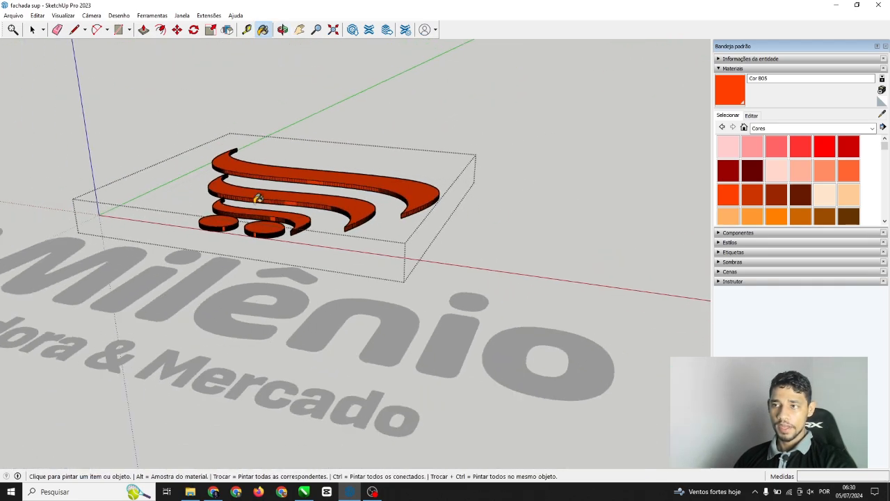
{"action": "middle_click_drag", "start_coordinate": [258, 199], "coordinate": [408, 160]}
{"action": "scroll", "coordinate": [264, 252], "scroll_direction": "up", "scroll_amount": 2}
{"action": "scroll", "coordinate": [408, 159], "scroll_direction": "down", "scroll_amount": 2}
{"action": "middle_click_drag", "start_coordinate": [255, 248], "coordinate": [241, 238]}
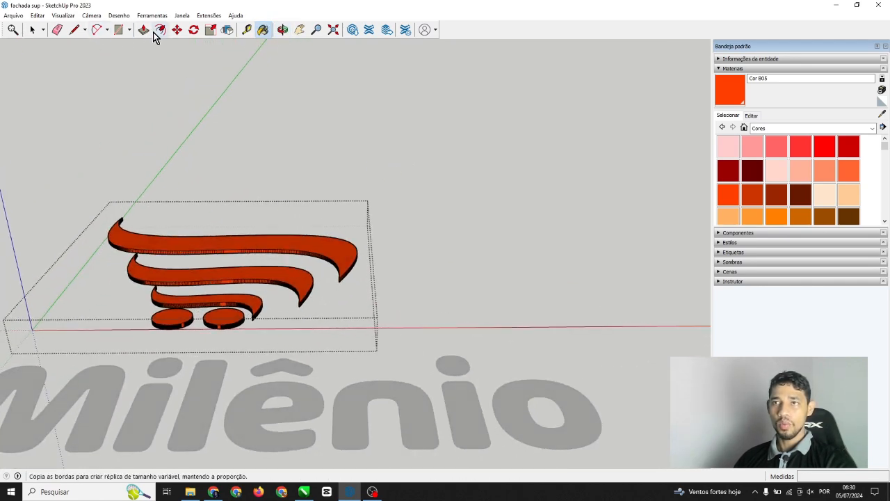
{"action": "scroll", "coordinate": [471, 218], "scroll_direction": "down", "scroll_amount": 2}
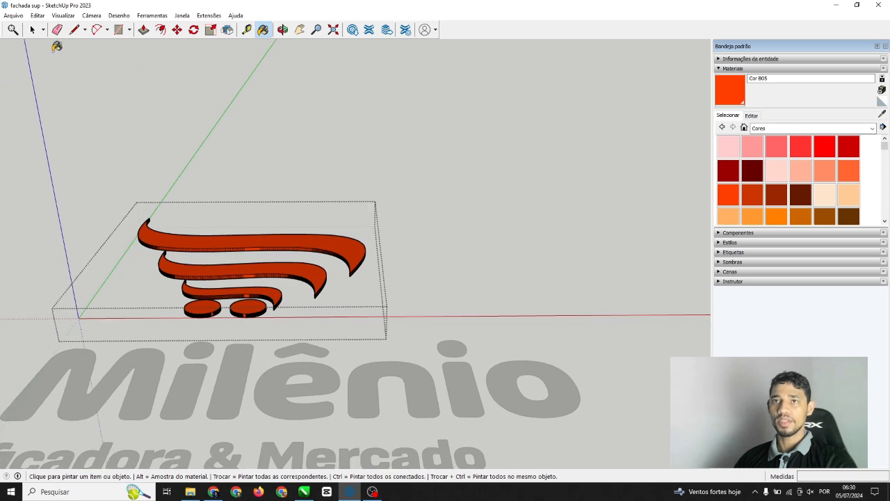
Finish editing the cart symbol's group and clear the selection with the whole logo in view
{"action": "left_click", "coordinate": [32, 30]}
{"action": "middle_click_drag", "start_coordinate": [256, 169], "coordinate": [150, 217]}
{"action": "left_click", "coordinate": [353, 240]}
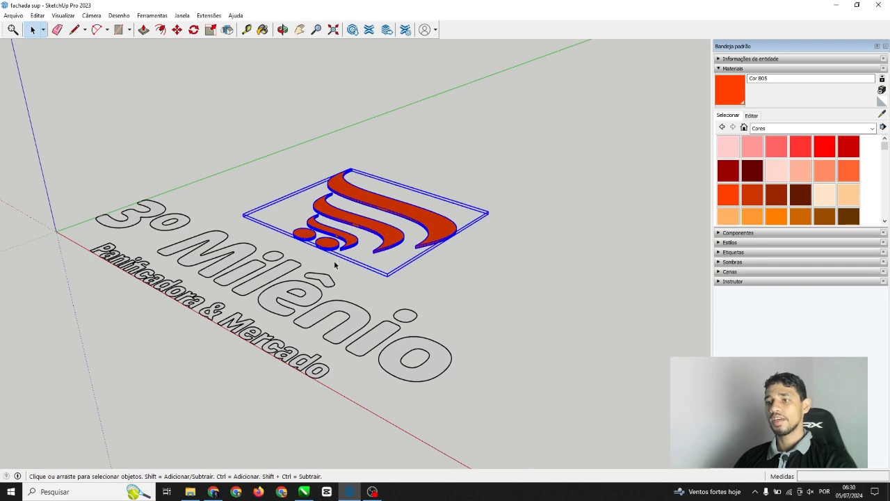
{"action": "scroll", "coordinate": [360, 291], "scroll_direction": "down", "scroll_amount": 2}
{"action": "middle_click_drag", "start_coordinate": [372, 320], "coordinate": [478, 300]}
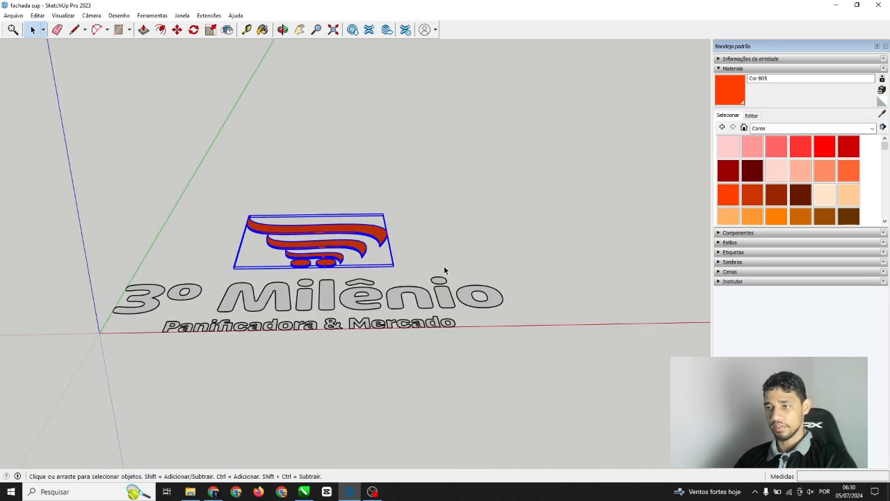
{"action": "left_click", "coordinate": [445, 268]}
{"action": "scroll", "coordinate": [273, 350], "scroll_direction": "up", "scroll_amount": 3}
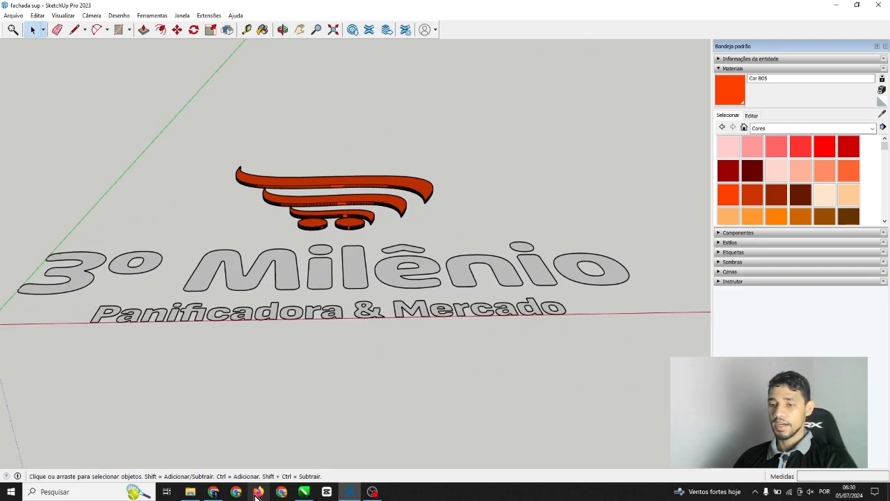
Switch to CorelDRAW and check the logo colours in the fachada.cdr facade layout
{"action": "left_click", "coordinate": [304, 491]}
{"action": "scroll", "coordinate": [341, 265], "scroll_direction": "up", "scroll_amount": 3}
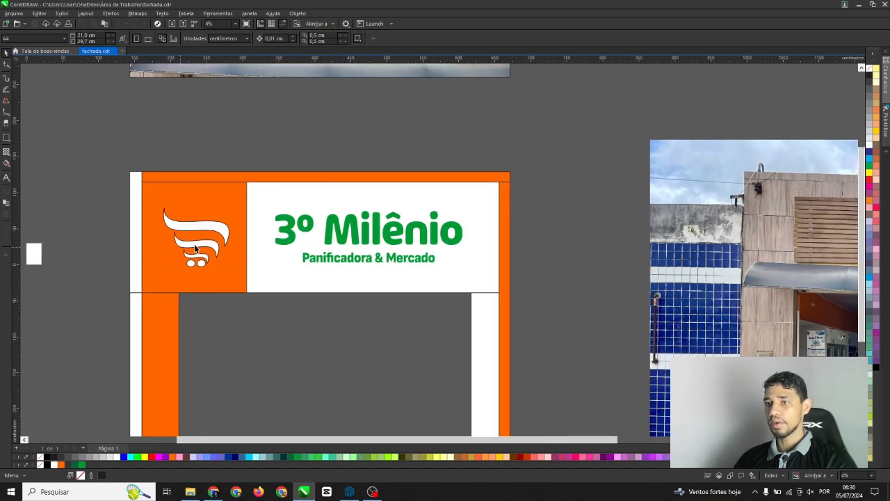
{"action": "scroll", "coordinate": [310, 245], "scroll_direction": "down", "scroll_amount": 3}
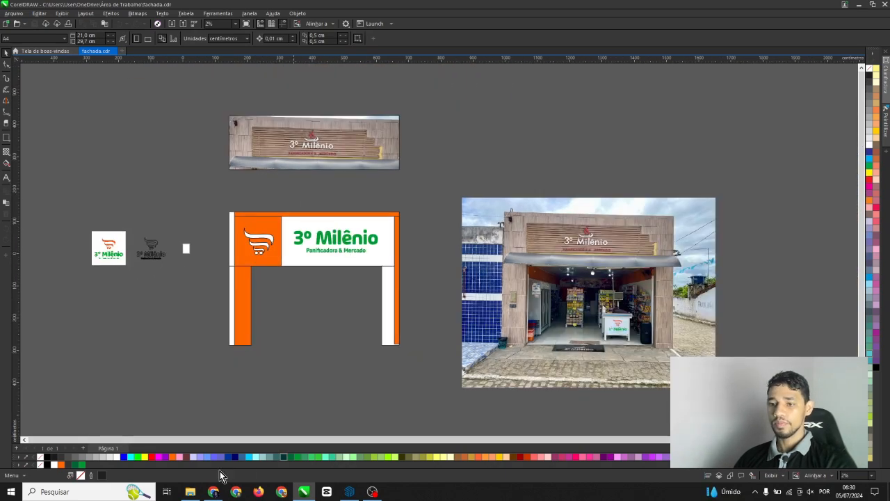
{"action": "left_click", "coordinate": [214, 491]}
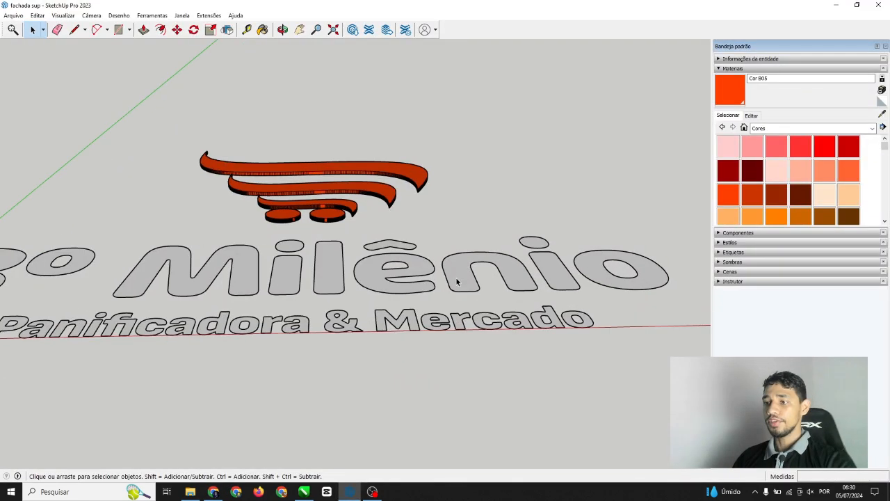
Open the 3º Milênio text group for editing and paint all its letter faces with Cor G08
{"action": "scroll", "coordinate": [458, 282], "scroll_direction": "down", "scroll_amount": 5}
{"action": "double_click", "coordinate": [454, 281]}
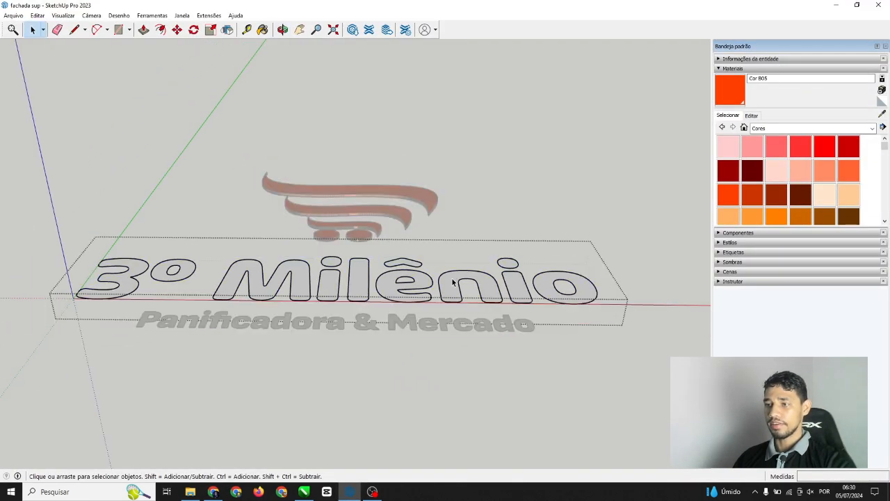
{"action": "left_click_drag", "start_coordinate": [445, 280], "coordinate": [116, 237]}
{"action": "scroll", "coordinate": [311, 277], "scroll_direction": "up", "scroll_amount": 3}
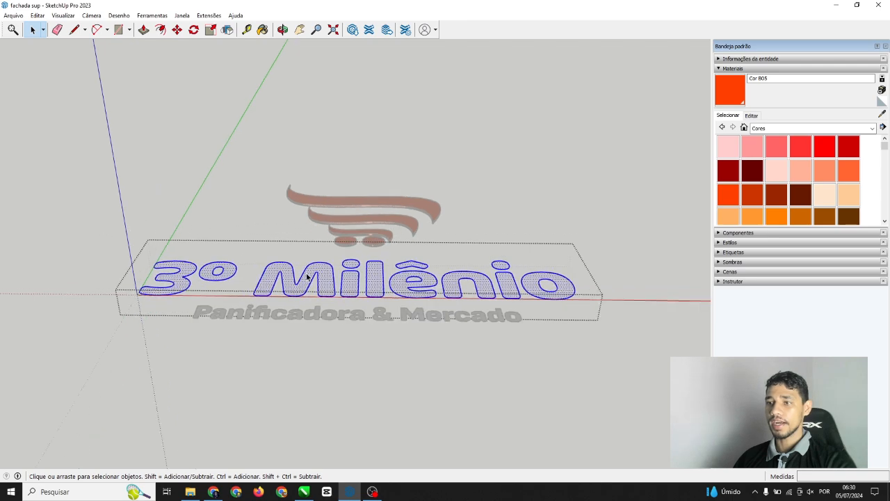
{"action": "middle_click_drag", "start_coordinate": [308, 264], "coordinate": [254, 314]}
{"action": "scroll", "coordinate": [295, 304], "scroll_direction": "down", "scroll_amount": 2}
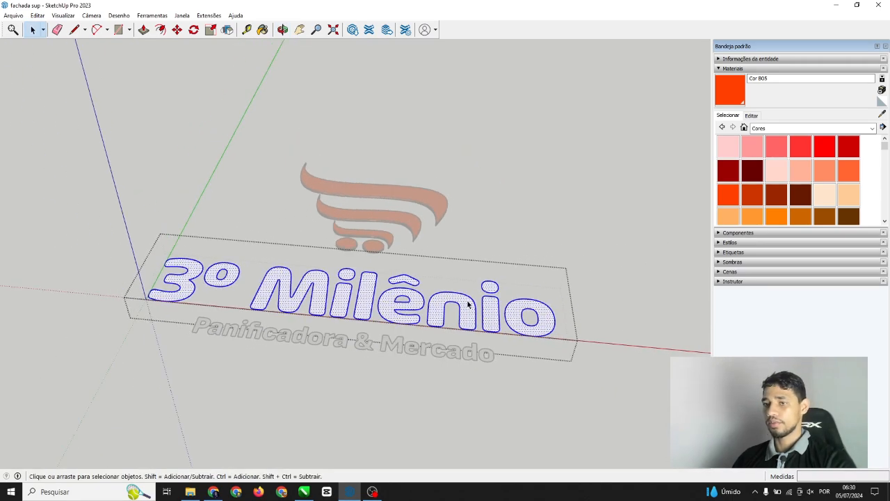
{"action": "scroll", "coordinate": [782, 168], "scroll_direction": "down", "scroll_amount": 5}
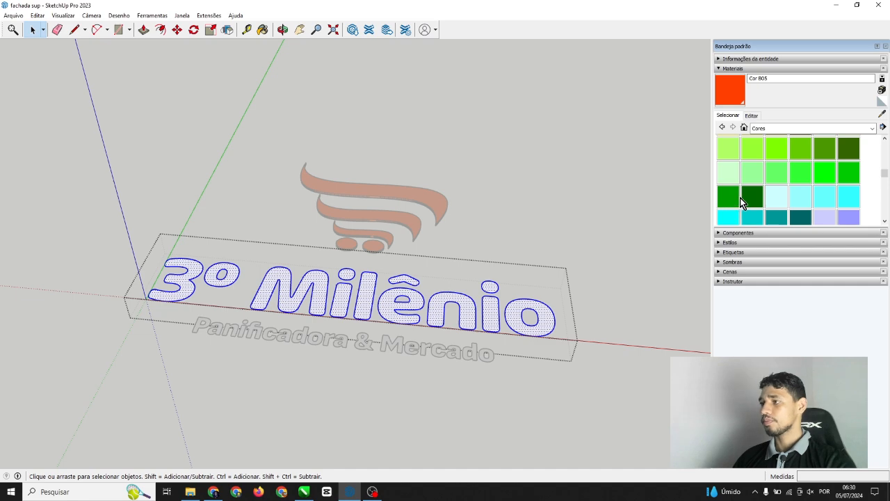
{"action": "left_click", "coordinate": [755, 200]}
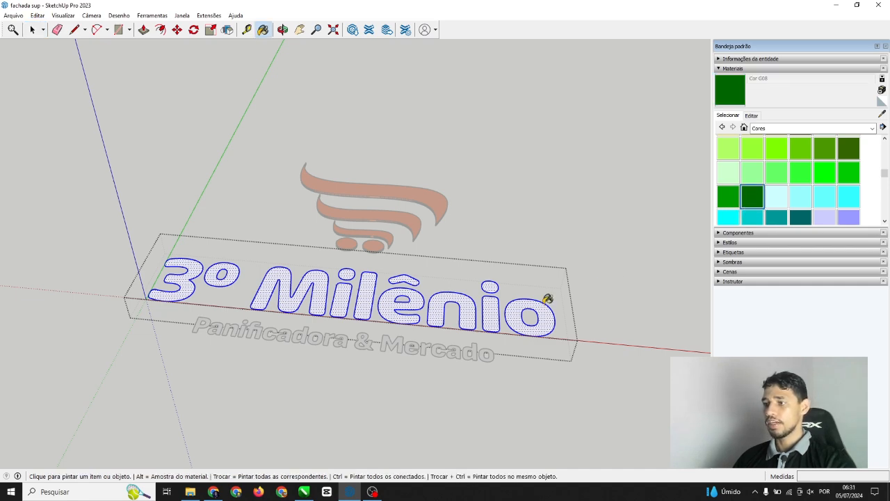
{"action": "left_click", "coordinate": [497, 296]}
{"action": "middle_click_drag", "start_coordinate": [187, 305], "coordinate": [259, 277]}
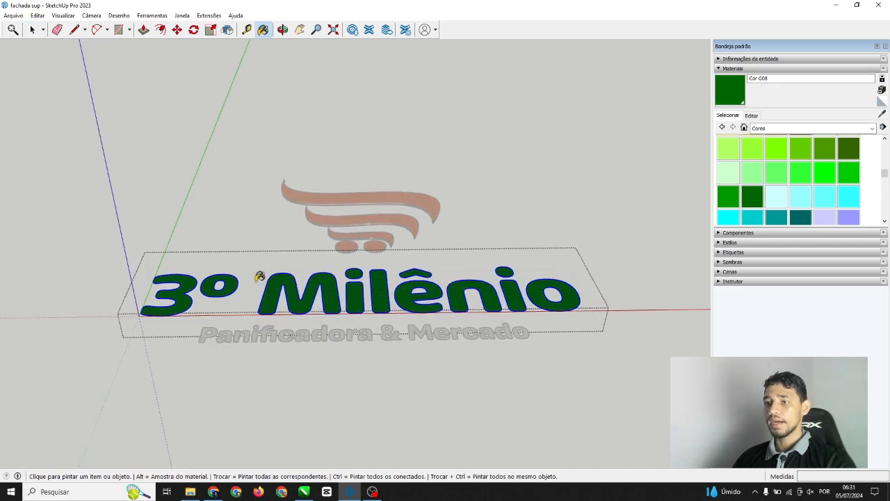
Extrude the dot of the first i in Milênio with Push/Pull, matching the thickness of the cart's wheels
{"action": "middle_click_drag", "start_coordinate": [546, 263], "coordinate": [431, 292]}
{"action": "scroll", "coordinate": [342, 250], "scroll_direction": "up", "scroll_amount": 4}
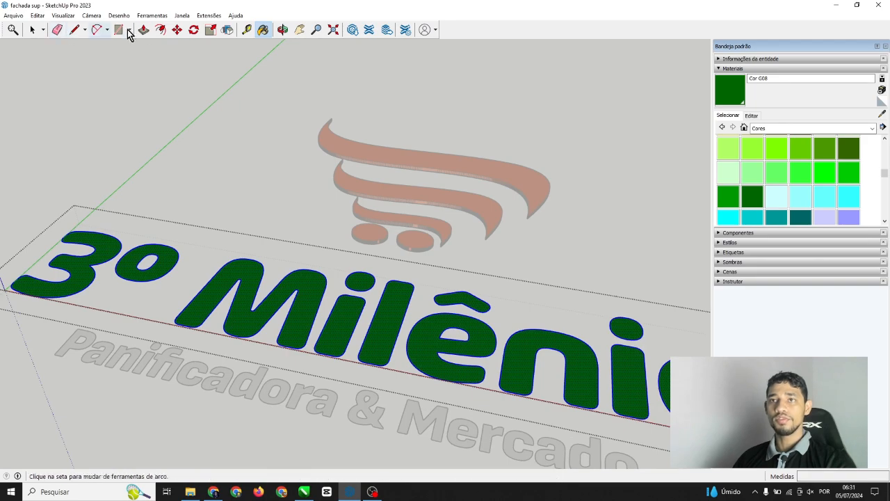
{"action": "mouse_move", "coordinate": [473, 254]}
{"action": "middle_mouse_down"}
{"action": "mouse_move", "coordinate": [353, 223]}
{"action": "mouse_move", "coordinate": [425, 294]}
{"action": "middle_mouse_up"}
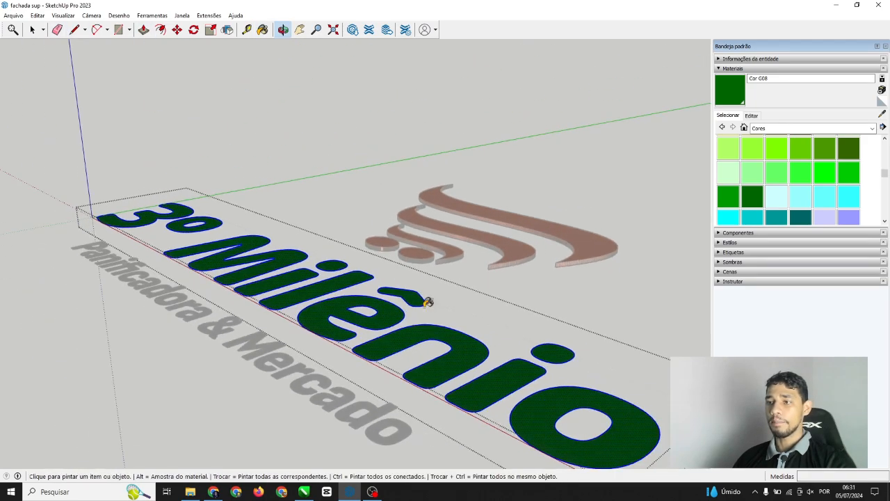
{"action": "scroll", "coordinate": [378, 270], "scroll_direction": "up", "scroll_amount": 3}
{"action": "scroll", "coordinate": [370, 268], "scroll_direction": "up", "scroll_amount": 3}
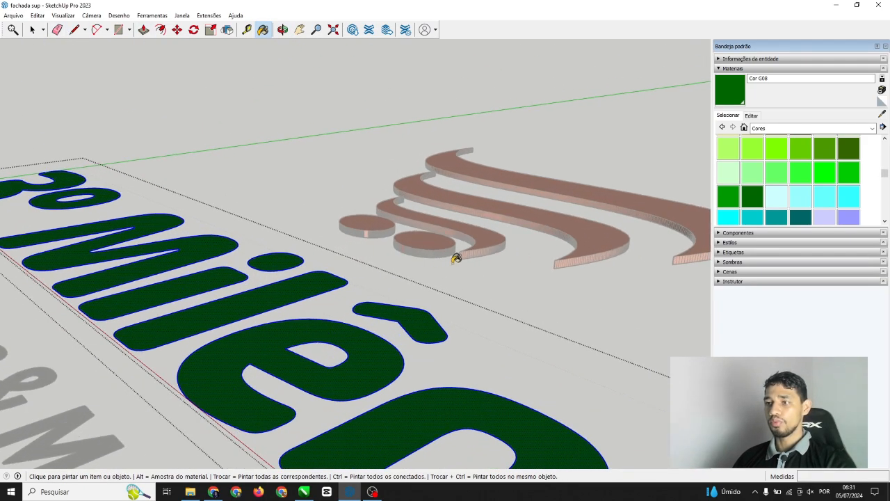
{"action": "scroll", "coordinate": [438, 219], "scroll_direction": "down", "scroll_amount": 2}
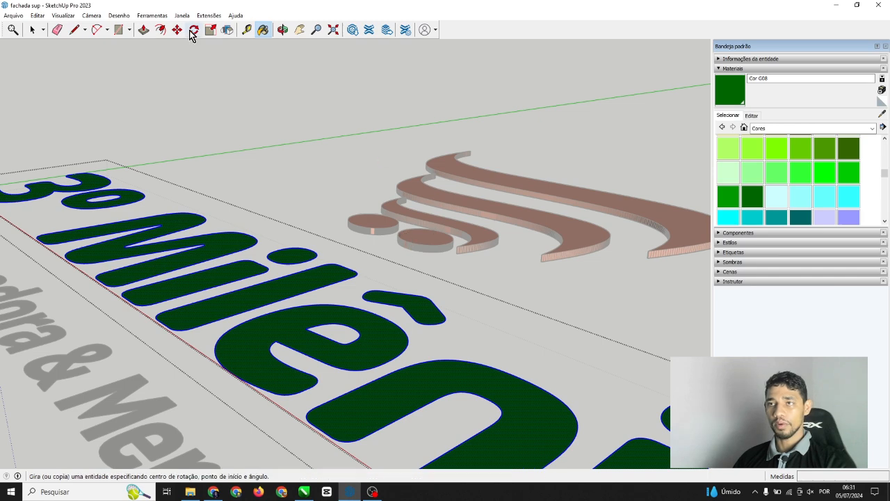
{"action": "left_click", "coordinate": [143, 29]}
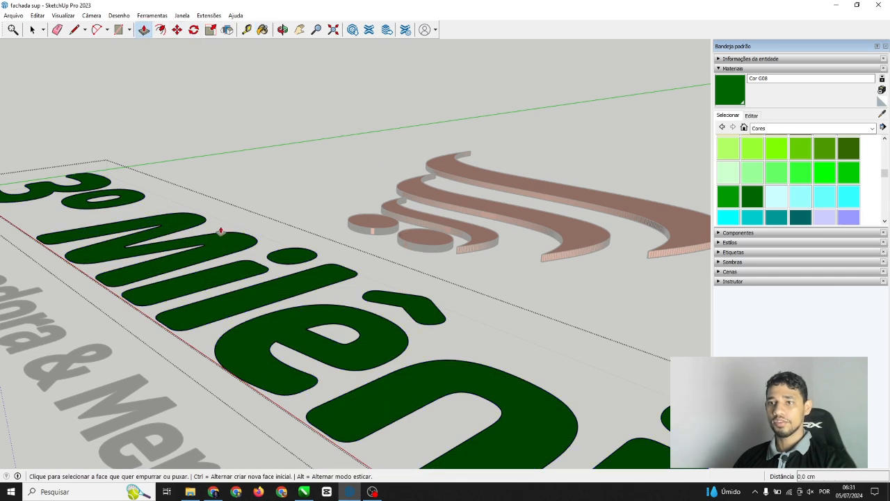
{"action": "left_click", "coordinate": [299, 254]}
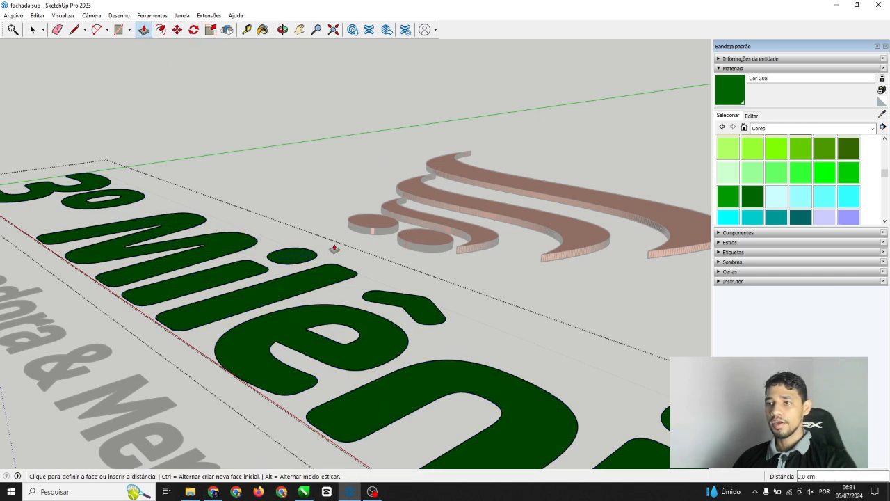
{"action": "left_click", "coordinate": [380, 230]}
{"action": "left_click", "coordinate": [297, 249]}
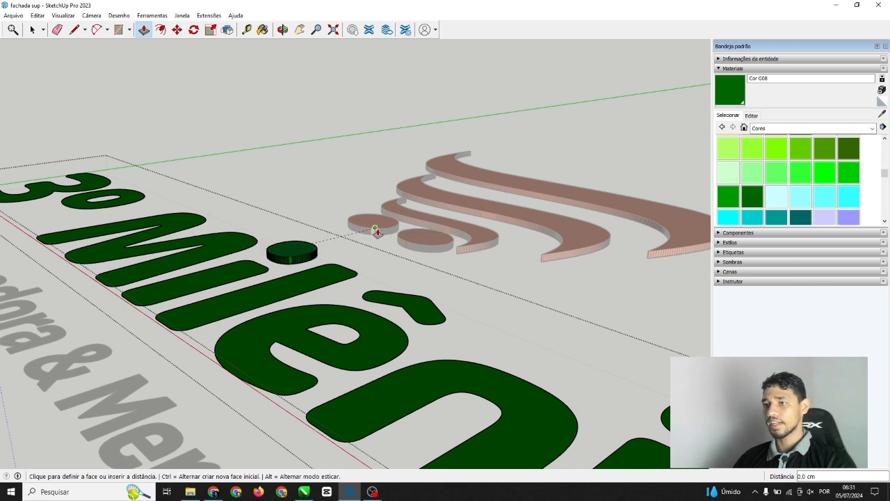
{"action": "key", "text": "ctrl"}
{"action": "key", "text": "ctrl"}
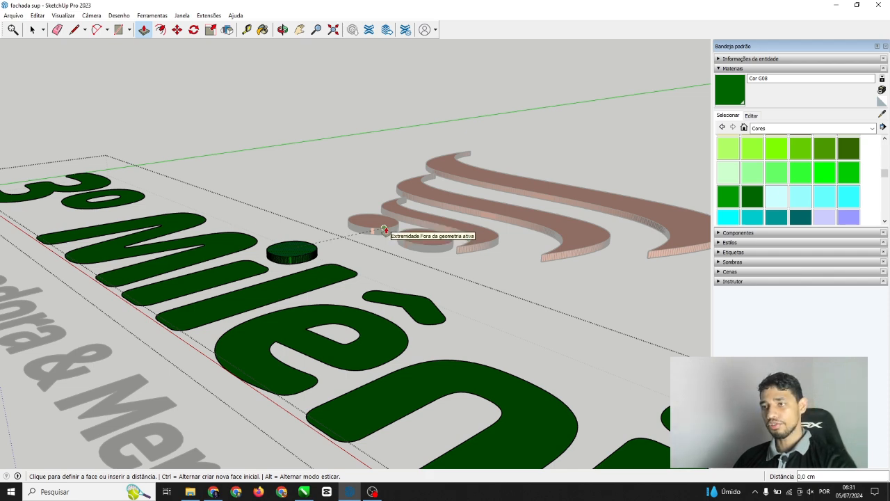
{"action": "left_click", "coordinate": [384, 230]}
Extrude the circumflex above the e upward 0.6 cm to match the thickness of the i's dot
{"action": "middle_click_drag", "start_coordinate": [320, 240], "coordinate": [424, 274]}
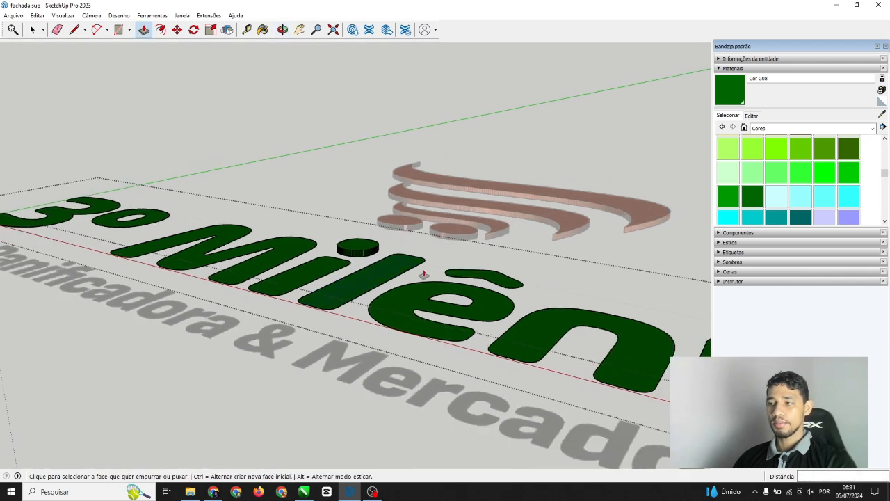
{"action": "left_click", "coordinate": [500, 284]}
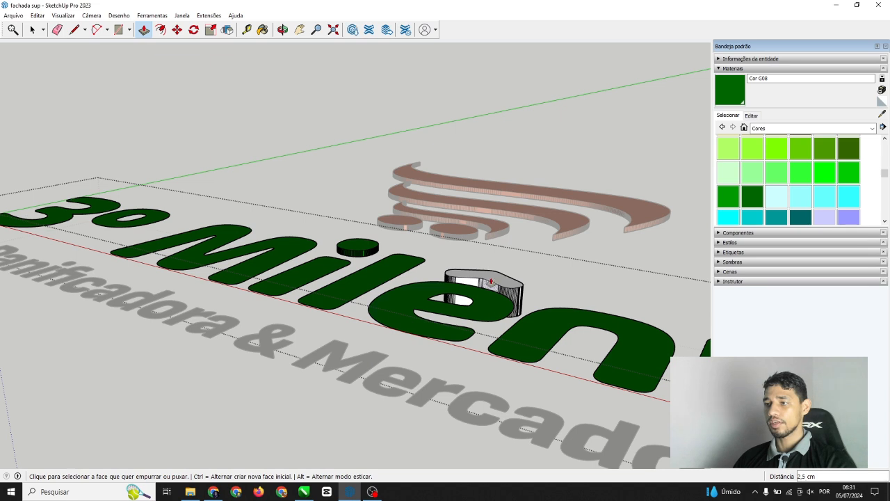
{"action": "key", "text": "ctrl+z"}
{"action": "left_click", "coordinate": [492, 278]}
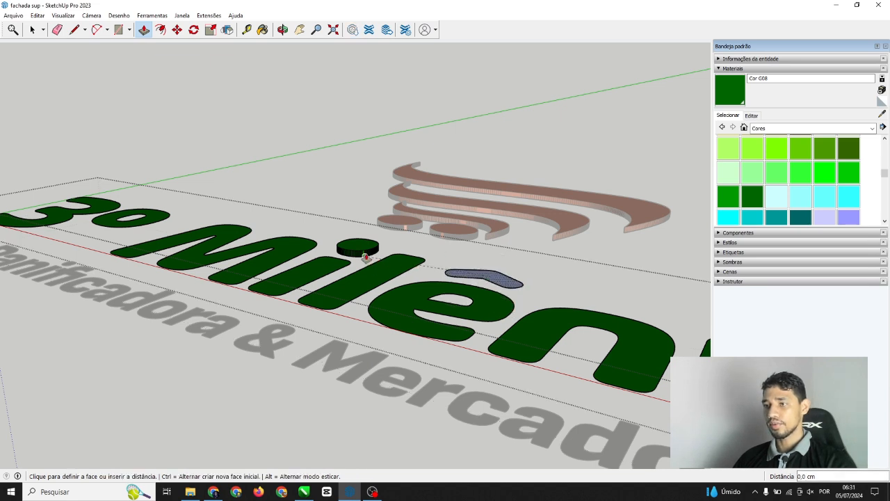
{"action": "left_click", "coordinate": [360, 254]}
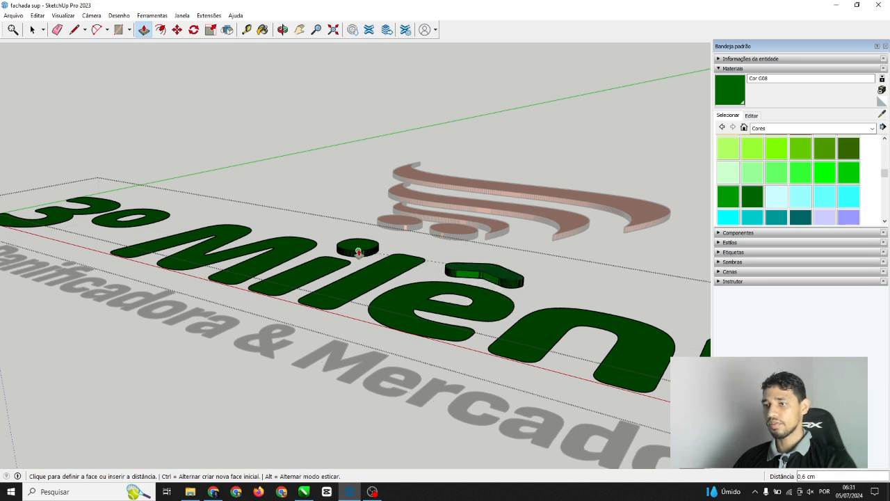
Repeat the same Push/Pull extrusion on the e, l, first i, M, º and 3
{"action": "double_click", "coordinate": [431, 289]}
{"action": "double_click", "coordinate": [378, 281]}
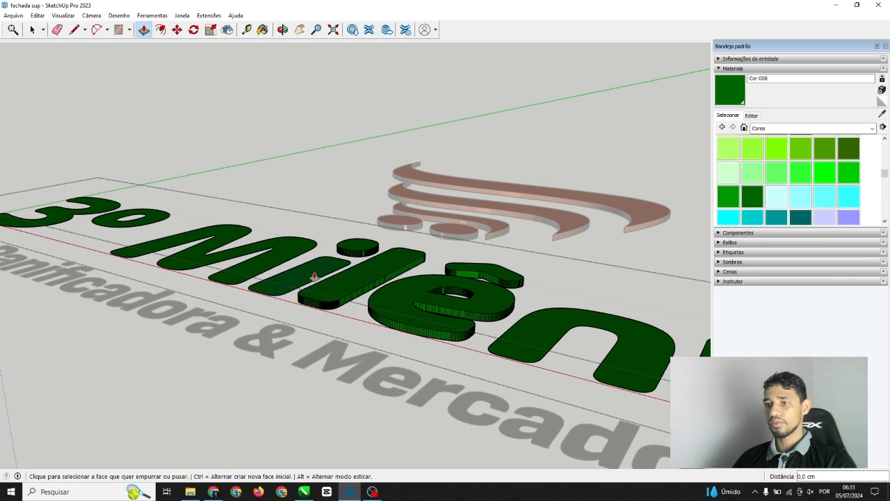
{"action": "double_click", "coordinate": [309, 272]}
{"action": "double_click", "coordinate": [197, 253]}
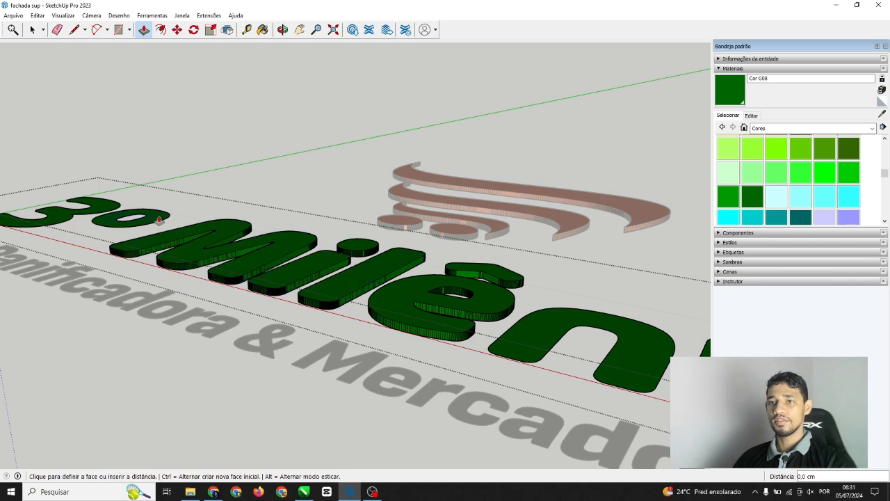
{"action": "double_click", "coordinate": [129, 219]}
{"action": "scroll", "coordinate": [102, 211], "scroll_direction": "up", "scroll_amount": 2}
{"action": "left_click", "coordinate": [102, 211]}
{"action": "left_click", "coordinate": [160, 228]}
Apply the same extrusion to the n, the second i with its dot, and the final o of Milênio
{"action": "scroll", "coordinate": [160, 228], "scroll_direction": "down", "scroll_amount": 3}
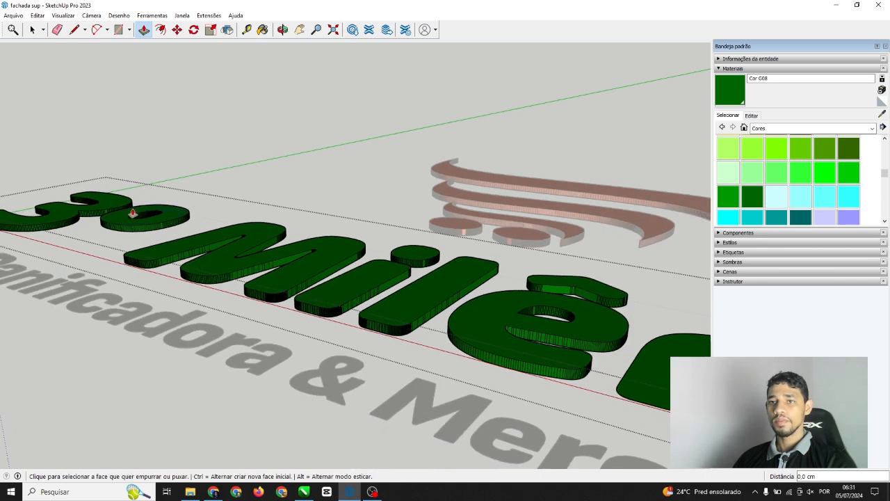
{"action": "double_click", "coordinate": [568, 328]}
{"action": "double_click", "coordinate": [670, 315]}
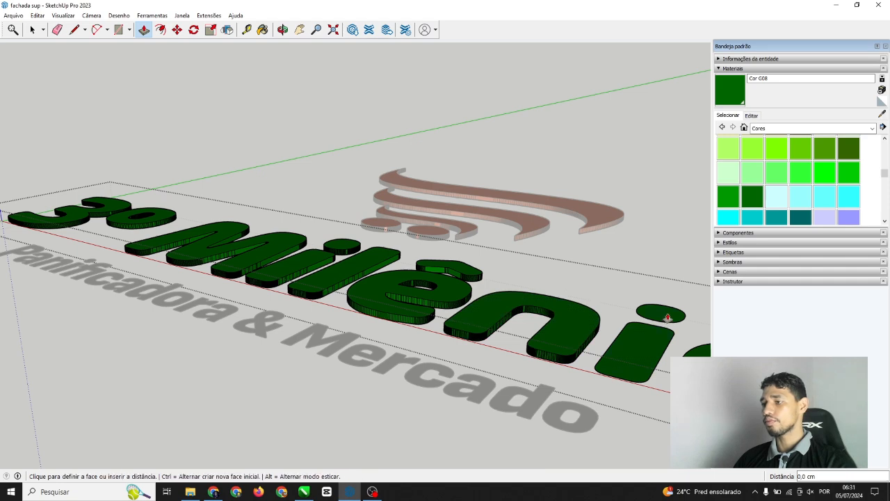
{"action": "double_click", "coordinate": [649, 347]}
{"action": "middle_click_drag", "start_coordinate": [512, 365], "coordinate": [464, 311], "text": "shift"}
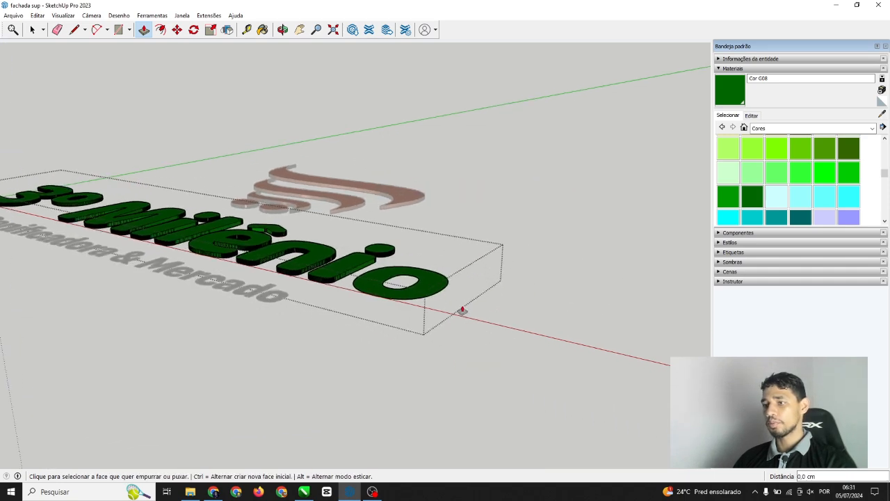
{"action": "double_click", "coordinate": [432, 284]}
{"action": "left_click", "coordinate": [32, 29]}
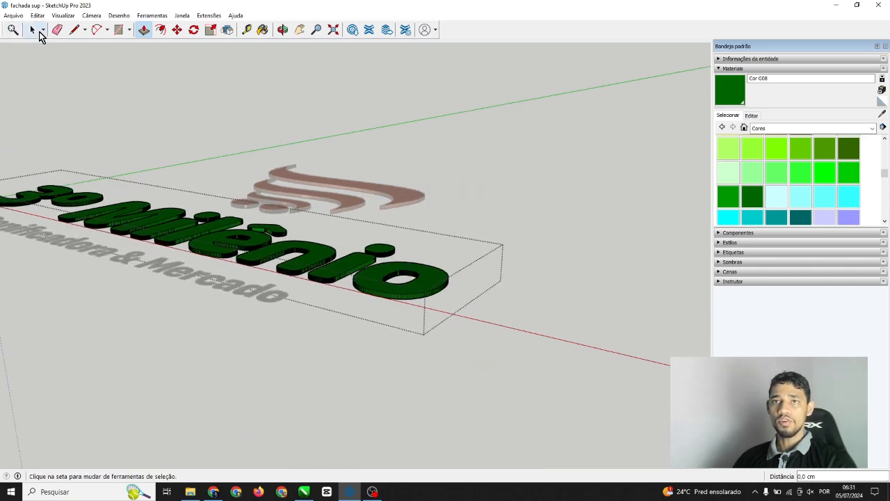
Examine the extruded green 3º Milênio letters from several angles, including the side walls of the n up close
{"action": "middle_click_drag", "start_coordinate": [307, 153], "coordinate": [52, 369]}
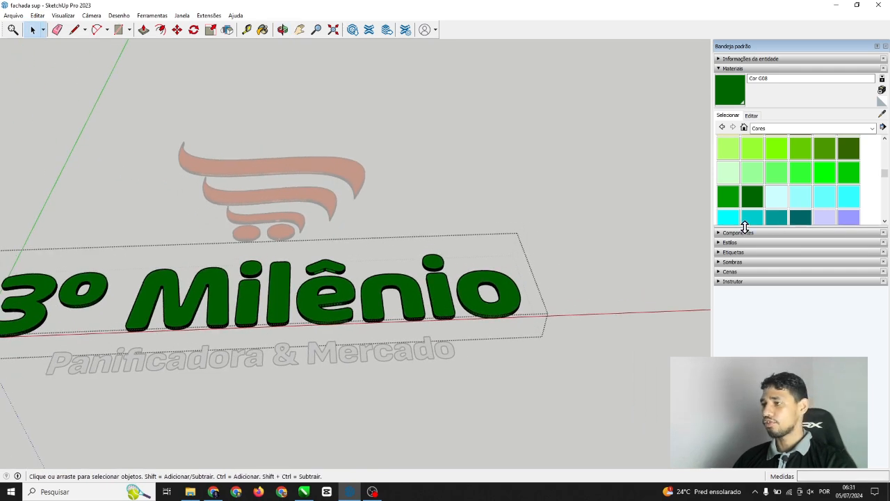
{"action": "middle_click_drag", "start_coordinate": [500, 311], "coordinate": [243, 329]}
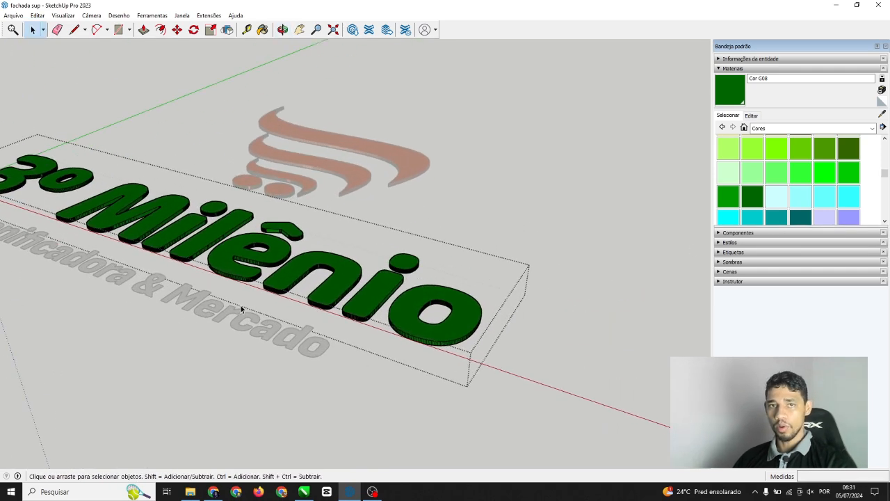
{"action": "middle_click_drag", "start_coordinate": [454, 373], "coordinate": [583, 304]}
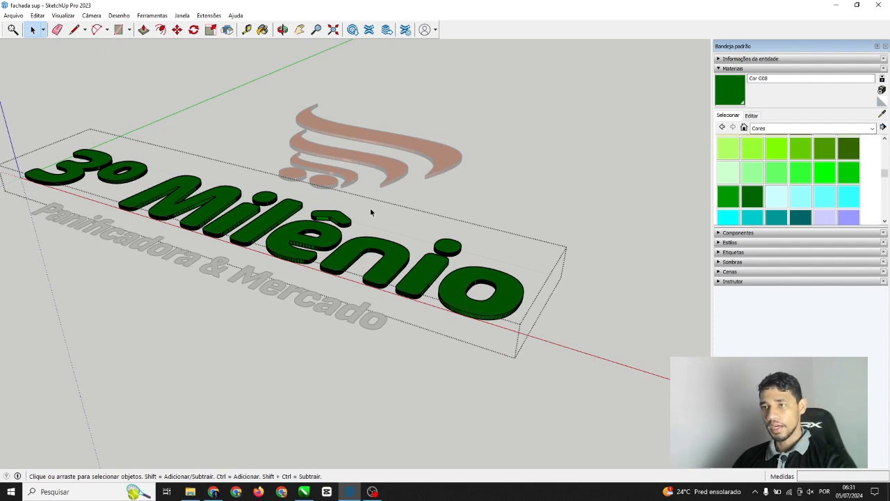
{"action": "scroll", "coordinate": [338, 278], "scroll_direction": "up", "scroll_amount": 8}
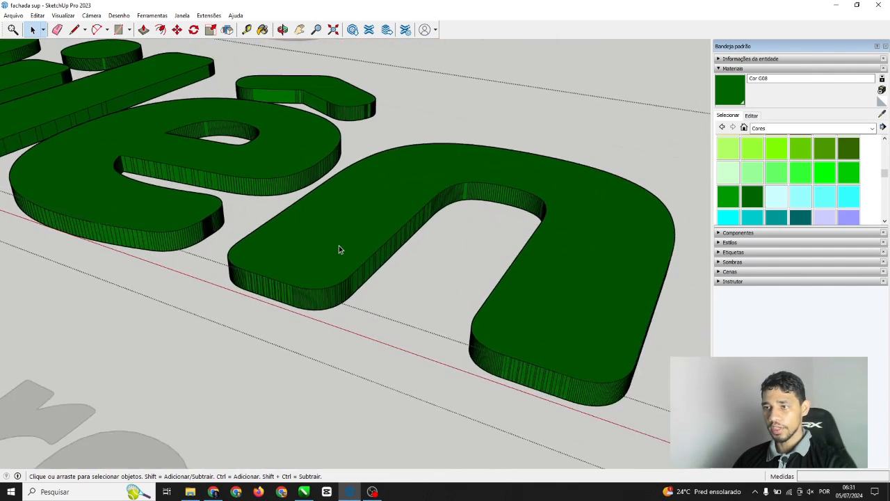
{"action": "mouse_move", "coordinate": [339, 250]}
{"action": "middle_mouse_down"}
{"action": "mouse_move", "coordinate": [393, 277]}
{"action": "mouse_move", "coordinate": [445, 234]}
{"action": "mouse_move", "coordinate": [338, 288]}
{"action": "middle_mouse_up"}
{"action": "scroll", "coordinate": [330, 285], "scroll_direction": "up", "scroll_amount": 2}
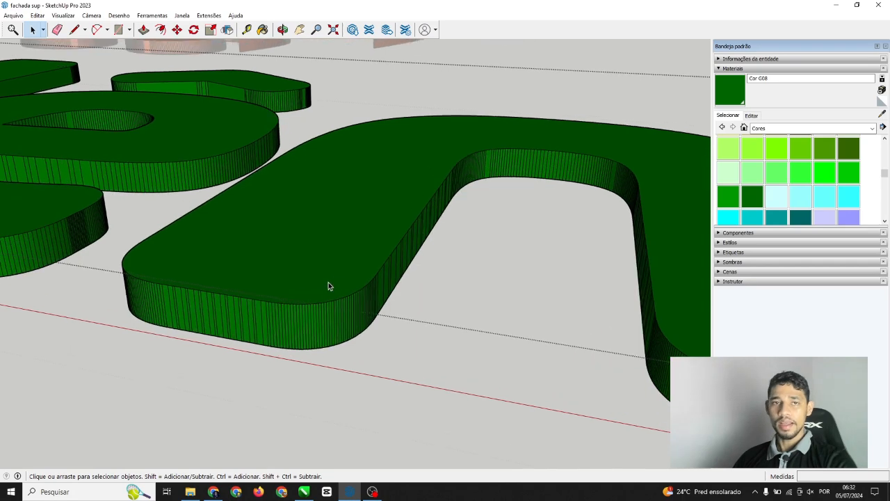
Inspect the rounded feet and side walls of the n up close, along with the neighbouring letters of Milênio
{"action": "mouse_move", "coordinate": [332, 327]}
{"action": "middle_mouse_down"}
{"action": "mouse_move", "coordinate": [306, 334]}
{"action": "mouse_move", "coordinate": [343, 294]}
{"action": "mouse_move", "coordinate": [240, 304]}
{"action": "middle_mouse_up"}
{"action": "middle_click_drag", "start_coordinate": [451, 317], "coordinate": [233, 317]}
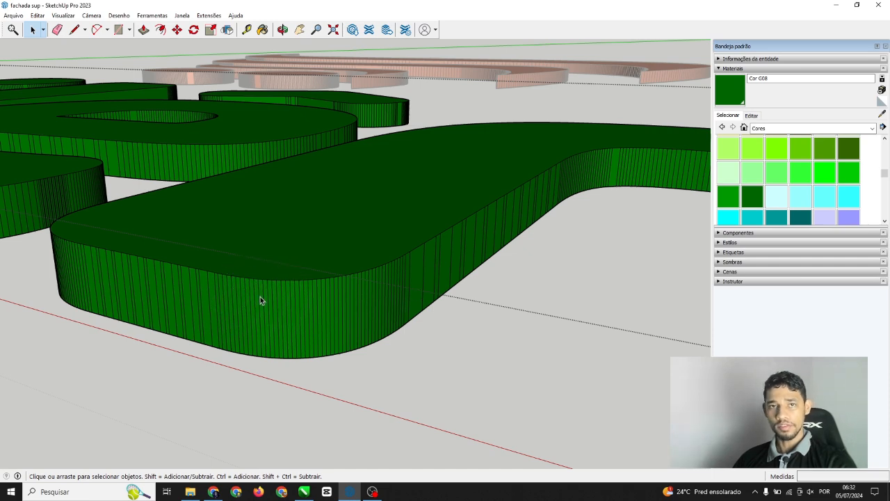
{"action": "middle_click_drag", "start_coordinate": [339, 300], "coordinate": [425, 331]}
{"action": "scroll", "coordinate": [366, 253], "scroll_direction": "down", "scroll_amount": 2}
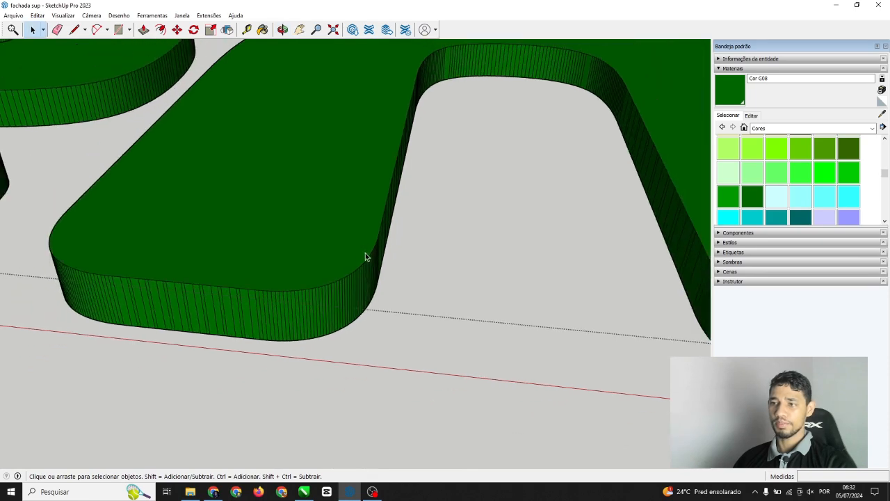
{"action": "middle_click_drag", "start_coordinate": [365, 252], "coordinate": [209, 267]}
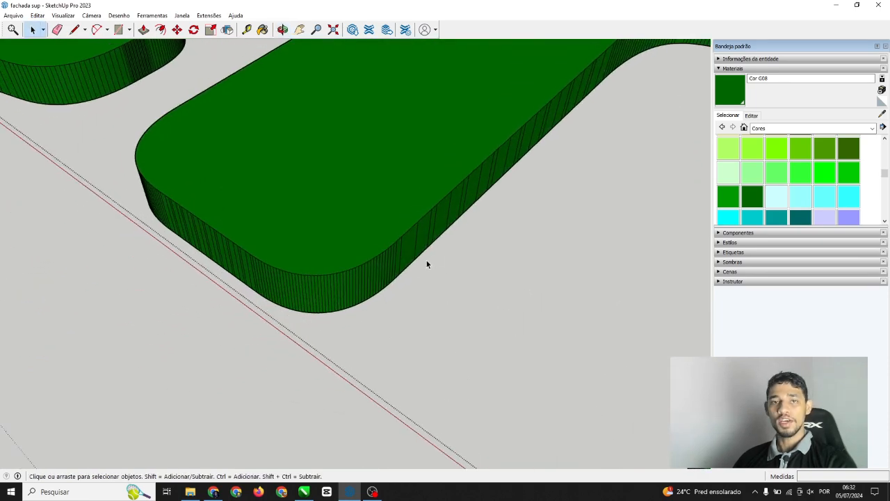
{"action": "scroll", "coordinate": [341, 220], "scroll_direction": "down", "scroll_amount": 4}
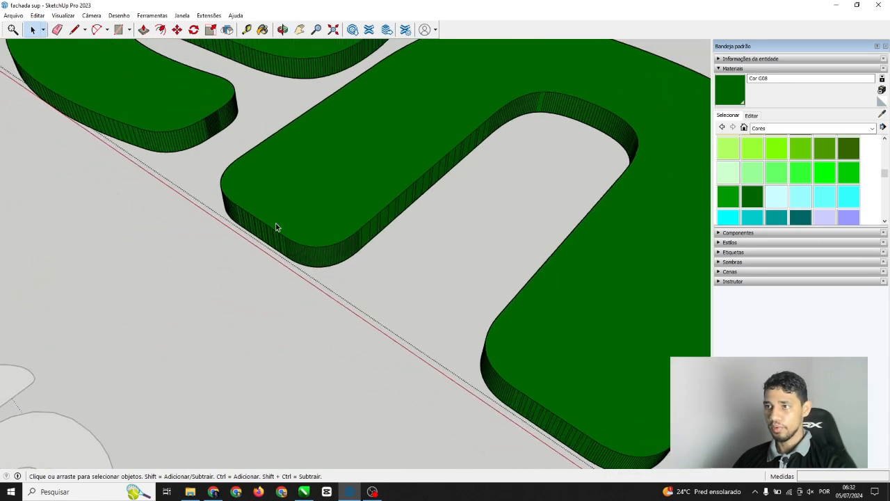
{"action": "scroll", "coordinate": [324, 207], "scroll_direction": "down", "scroll_amount": 3}
{"action": "middle_click_drag", "start_coordinate": [324, 207], "coordinate": [475, 116]}
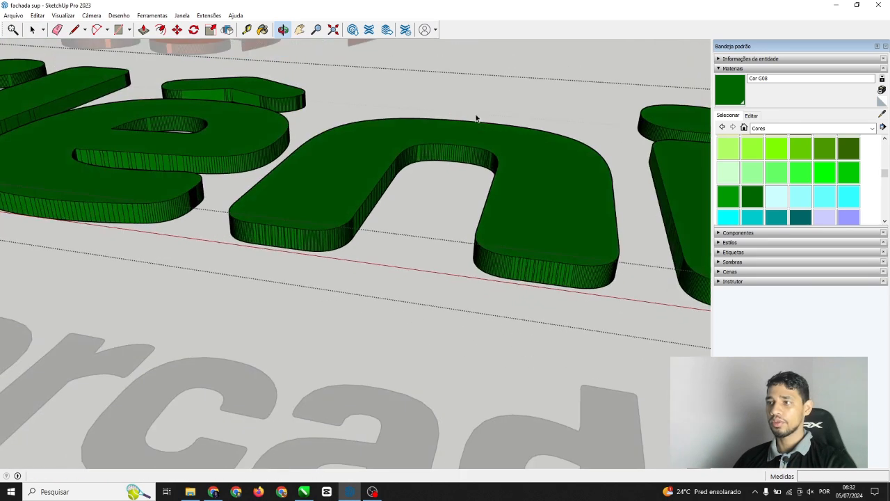
{"action": "scroll", "coordinate": [410, 145], "scroll_direction": "down", "scroll_amount": 2}
{"action": "middle_click_drag", "start_coordinate": [410, 144], "coordinate": [393, 193]}
{"action": "scroll", "coordinate": [368, 154], "scroll_direction": "down", "scroll_amount": 2}
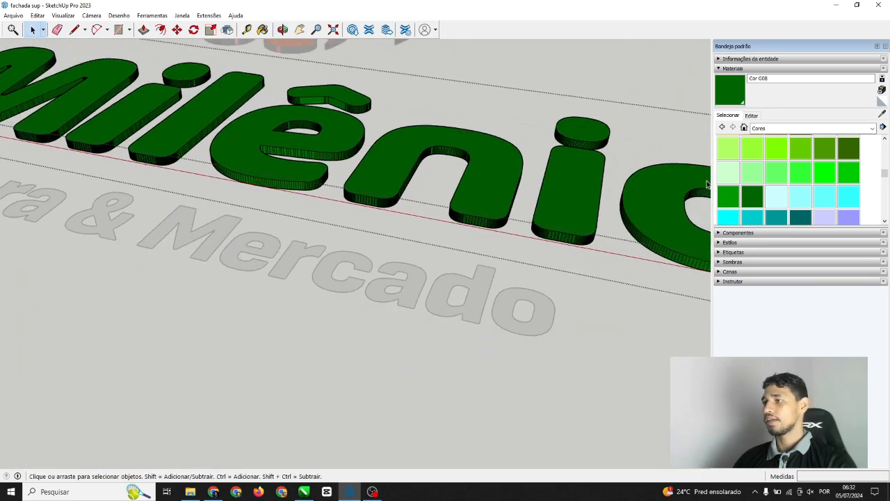
Paint the top faces of the final o, both i's with their dots, n, e with circumflex and l in Cor G07
{"action": "left_click", "coordinate": [726, 198]}
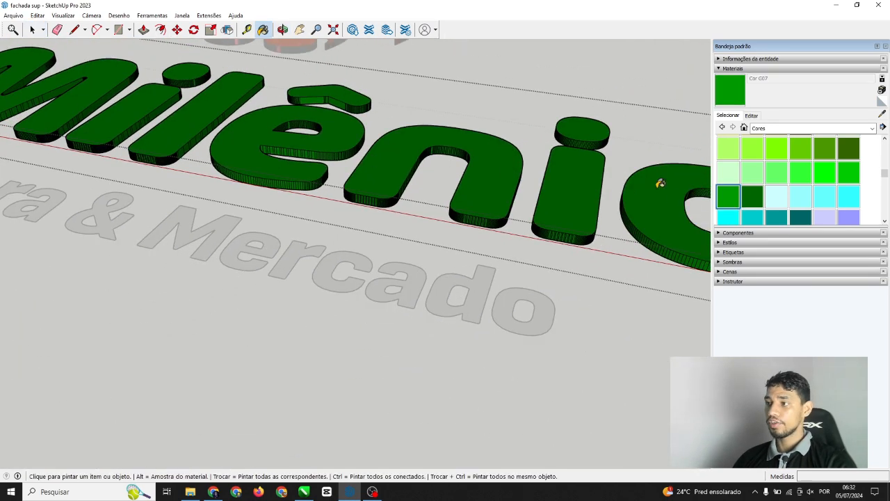
{"action": "left_click", "coordinate": [661, 183]}
{"action": "left_click", "coordinate": [589, 151]}
{"action": "left_click", "coordinate": [596, 124]}
{"action": "left_click", "coordinate": [398, 148]}
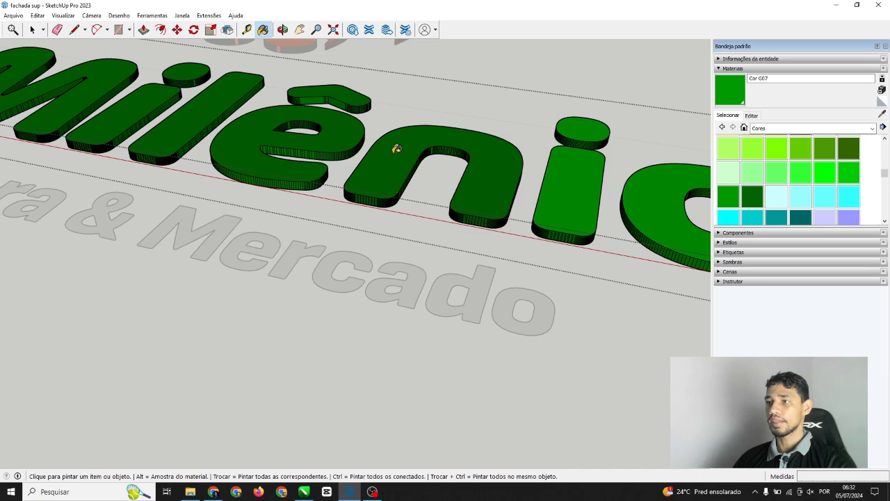
{"action": "left_click", "coordinate": [336, 128]}
{"action": "left_click", "coordinate": [348, 92]}
{"action": "left_click", "coordinate": [217, 78]}
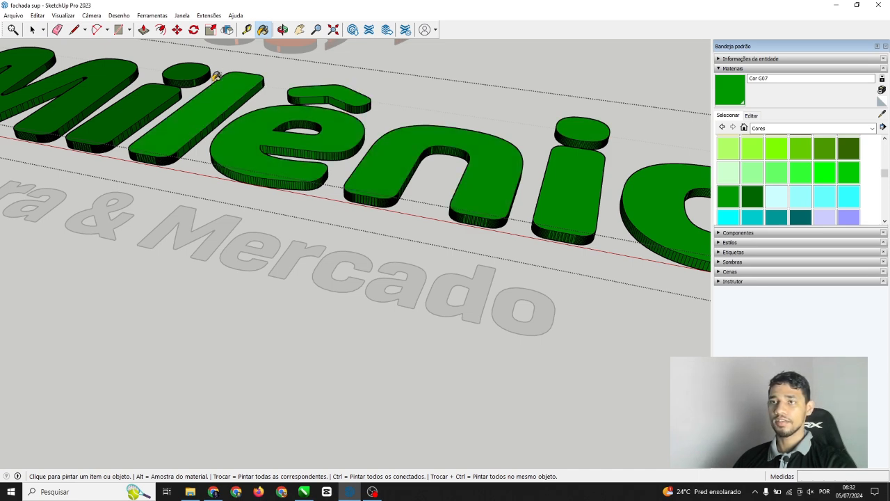
{"action": "left_click", "coordinate": [142, 98]}
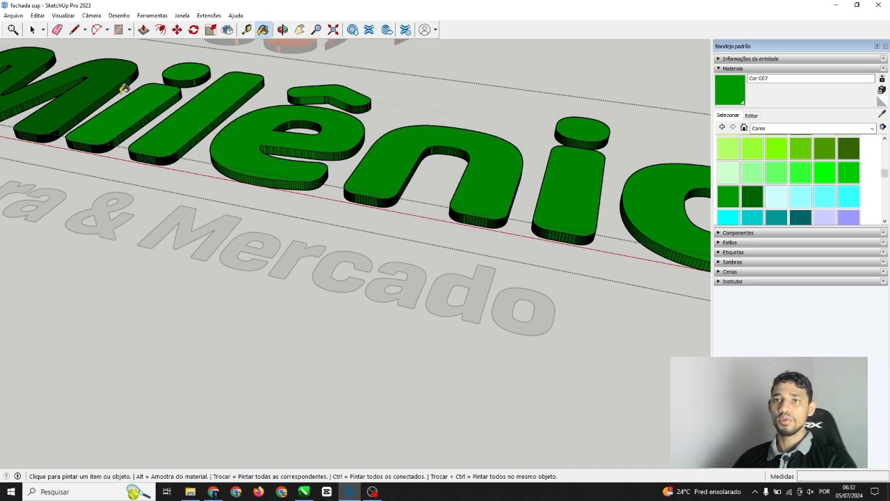
Paint the top faces of the M, the 3 and the º with the same Cor G07 green
{"action": "scroll", "coordinate": [123, 88], "scroll_direction": "down", "scroll_amount": 8}
{"action": "scroll", "coordinate": [166, 154], "scroll_direction": "up", "scroll_amount": 10}
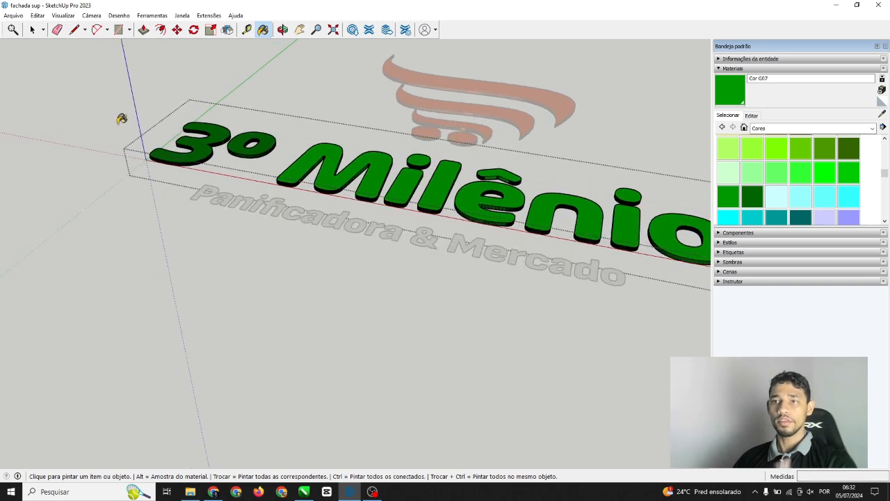
{"action": "left_click", "coordinate": [318, 155]}
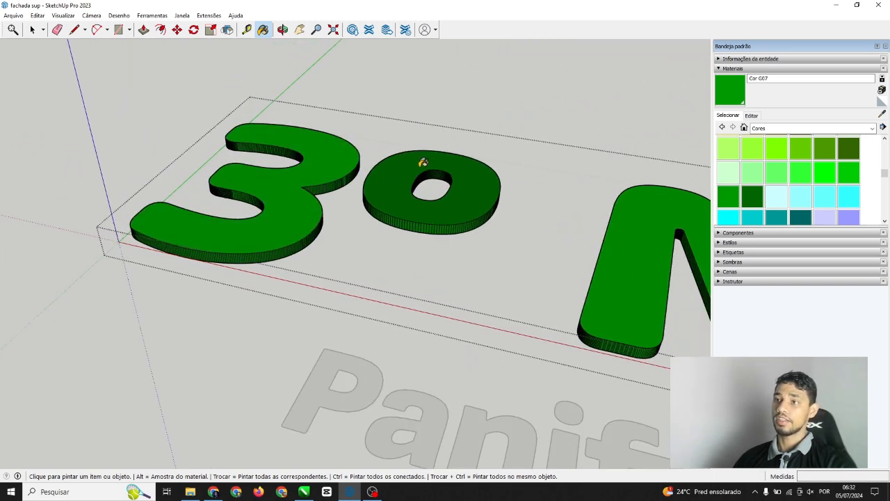
{"action": "left_click", "coordinate": [424, 161]}
{"action": "scroll", "coordinate": [235, 158], "scroll_direction": "down", "scroll_amount": 5}
{"action": "left_click", "coordinate": [32, 30]}
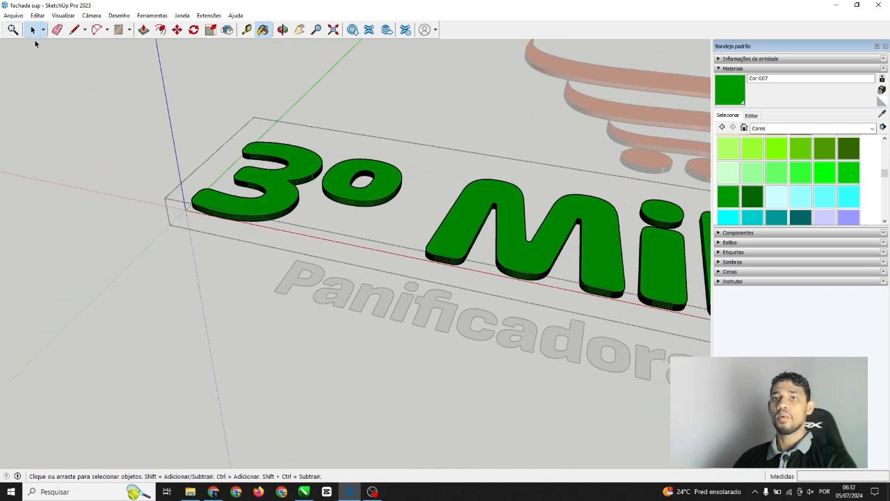
Open the flat Panificadora & Mercado group for editing
{"action": "scroll", "coordinate": [212, 168], "scroll_direction": "down", "scroll_amount": 5}
{"action": "mouse_move", "coordinate": [213, 168]}
{"action": "middle_mouse_down"}
{"action": "mouse_move", "coordinate": [542, 274]}
{"action": "mouse_move", "coordinate": [570, 261]}
{"action": "middle_mouse_up"}
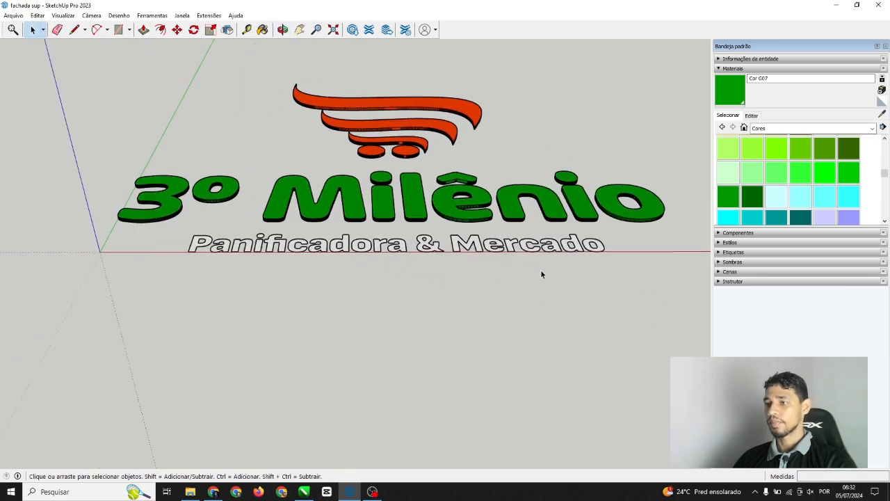
{"action": "left_click", "coordinate": [573, 259]}
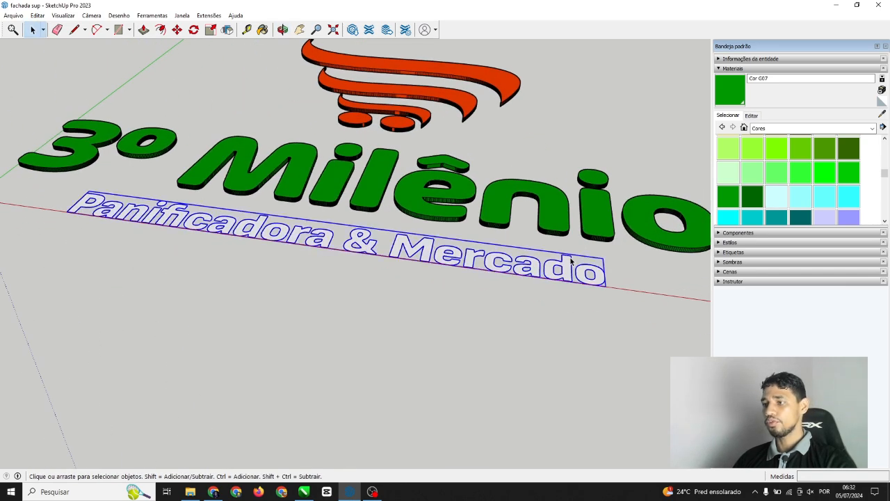
{"action": "scroll", "coordinate": [511, 249], "scroll_direction": "down", "scroll_amount": 2}
{"action": "scroll", "coordinate": [500, 258], "scroll_direction": "up", "scroll_amount": 1}
{"action": "double_click", "coordinate": [502, 249]}
{"action": "scroll", "coordinate": [548, 272], "scroll_direction": "down", "scroll_amount": 1}
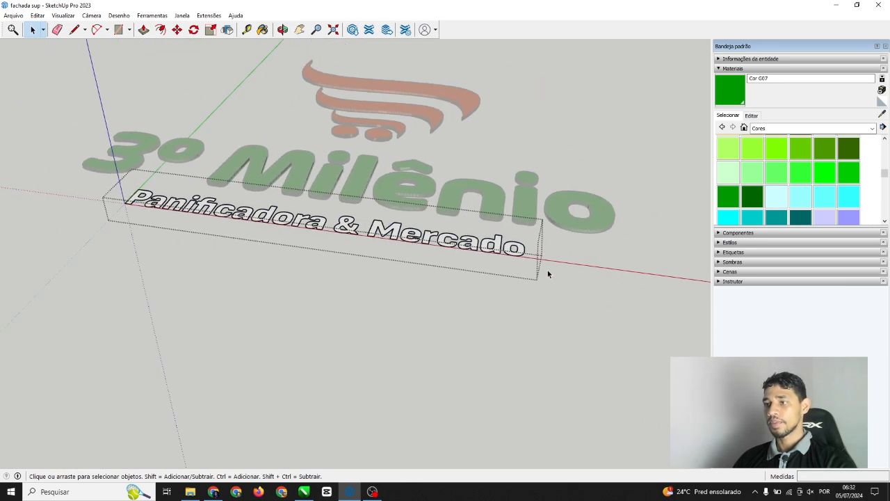
Select all the Panificadora & Mercado lettering and paint its faces dark green with Cor G08
{"action": "left_click_drag", "start_coordinate": [561, 295], "coordinate": [19, 166]}
{"action": "scroll", "coordinate": [253, 266], "scroll_direction": "up", "scroll_amount": 1}
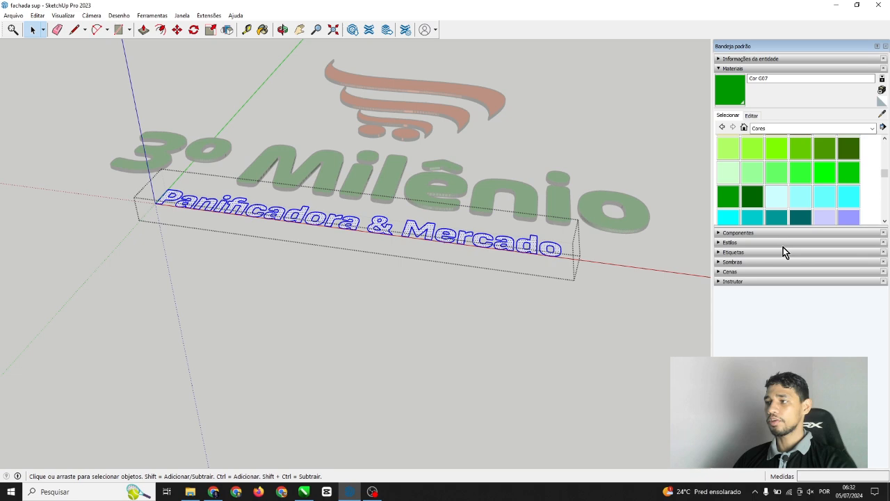
{"action": "left_click", "coordinate": [752, 203]}
{"action": "scroll", "coordinate": [507, 237], "scroll_direction": "up", "scroll_amount": 3}
{"action": "scroll", "coordinate": [722, 197], "scroll_direction": "up", "scroll_amount": 2}
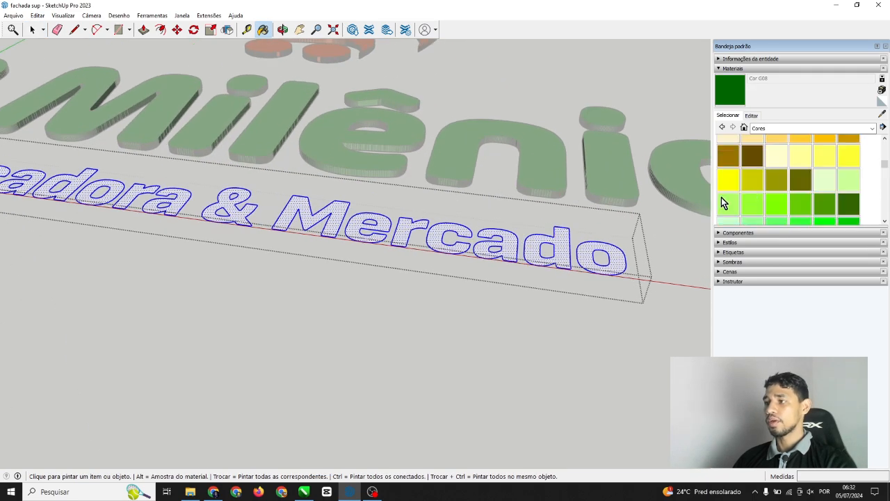
{"action": "scroll", "coordinate": [731, 196], "scroll_direction": "down", "scroll_amount": 3}
{"action": "scroll", "coordinate": [743, 180], "scroll_direction": "up", "scroll_amount": 2}
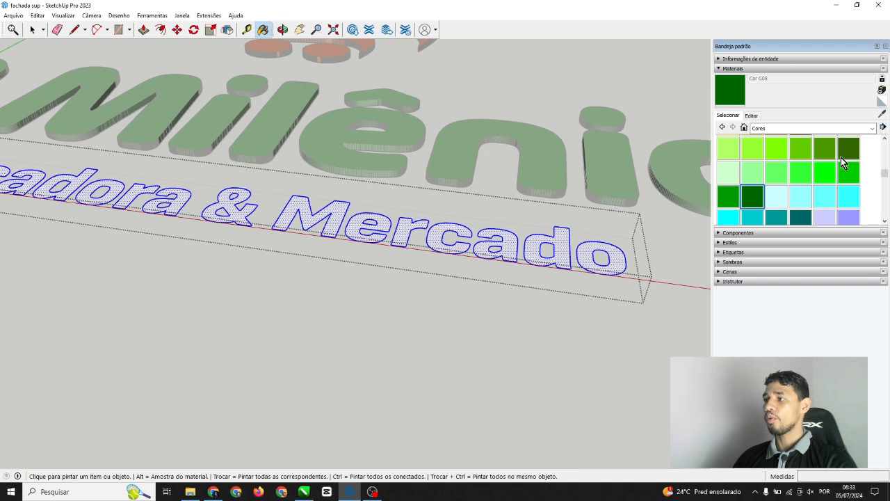
{"action": "scroll", "coordinate": [772, 192], "scroll_direction": "down", "scroll_amount": 2}
{"action": "scroll", "coordinate": [775, 192], "scroll_direction": "up", "scroll_amount": 4}
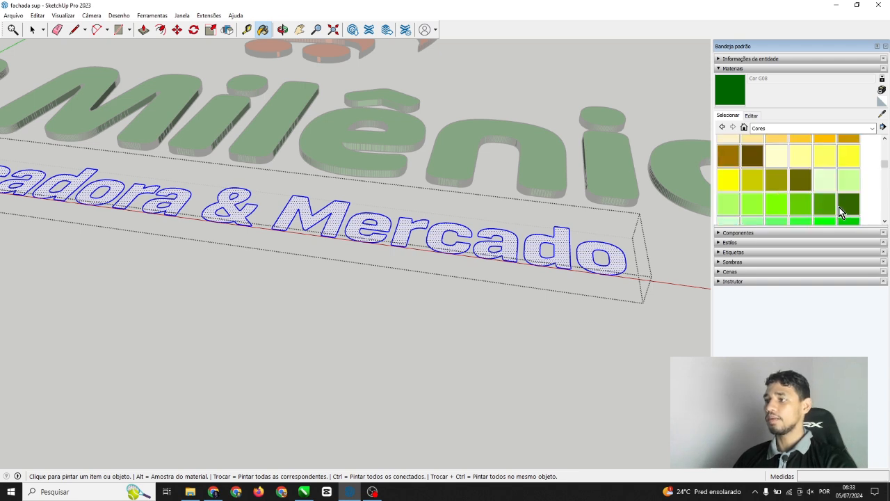
{"action": "scroll", "coordinate": [821, 205], "scroll_direction": "down", "scroll_amount": 2}
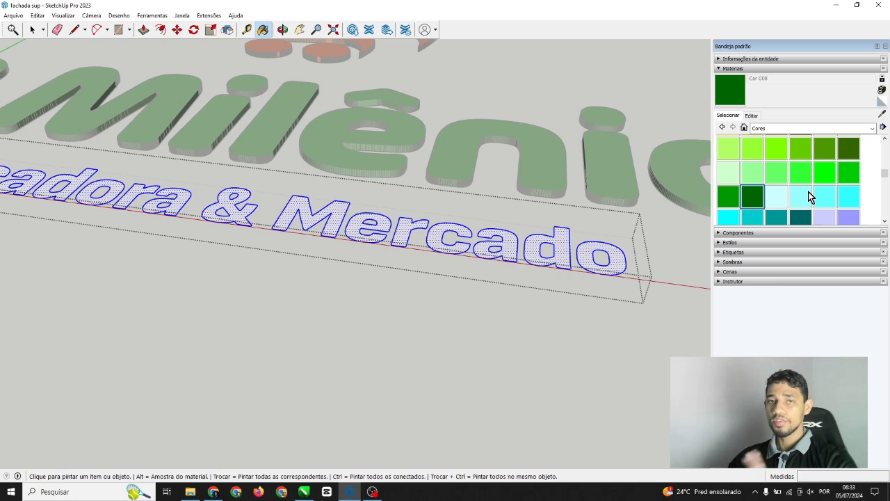
{"action": "key", "text": "Escape"}
{"action": "double_click", "coordinate": [578, 239]}
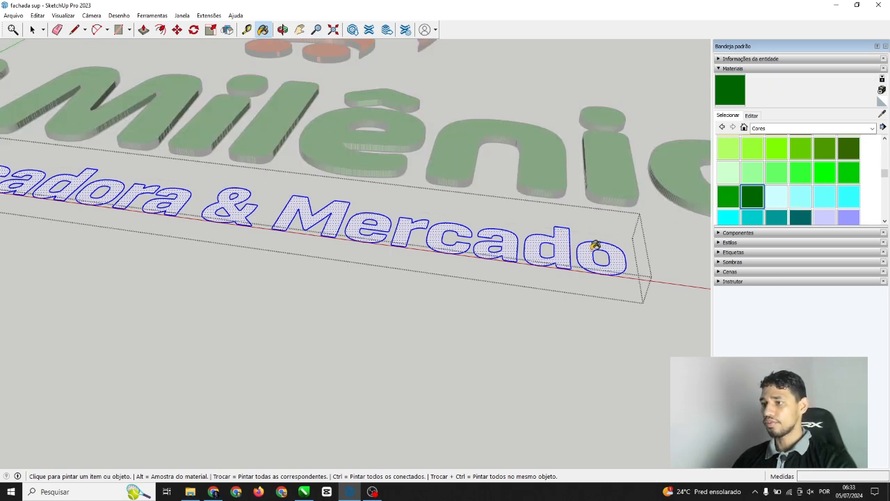
{"action": "left_click", "coordinate": [596, 245]}
{"action": "middle_click_drag", "start_coordinate": [526, 217], "coordinate": [242, 176]}
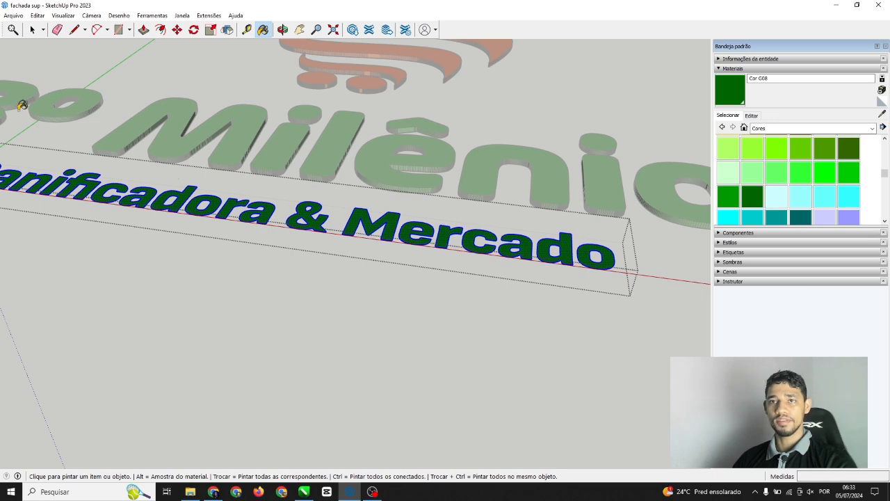
Extrude the P of Panificadora upward 0.1 cm with Push/Pull
{"action": "scroll", "coordinate": [524, 122], "scroll_direction": "down", "scroll_amount": 3}
{"action": "left_click", "coordinate": [144, 29]}
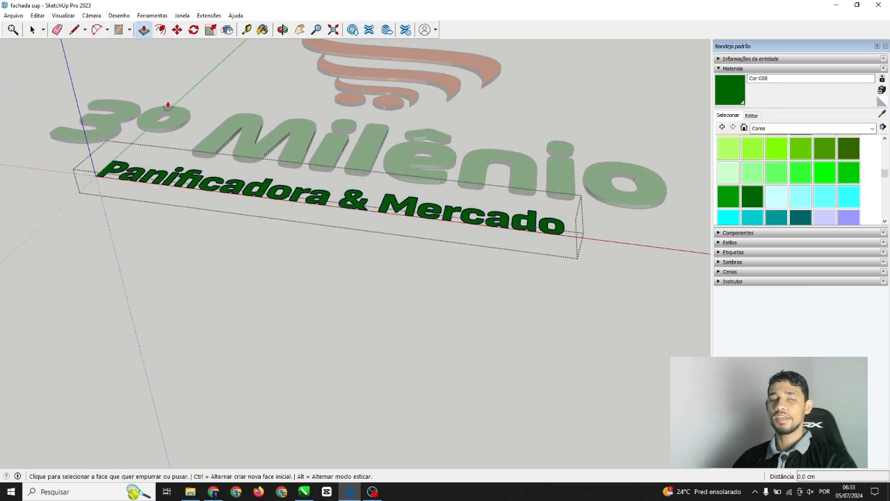
{"action": "scroll", "coordinate": [151, 173], "scroll_direction": "up", "scroll_amount": 6}
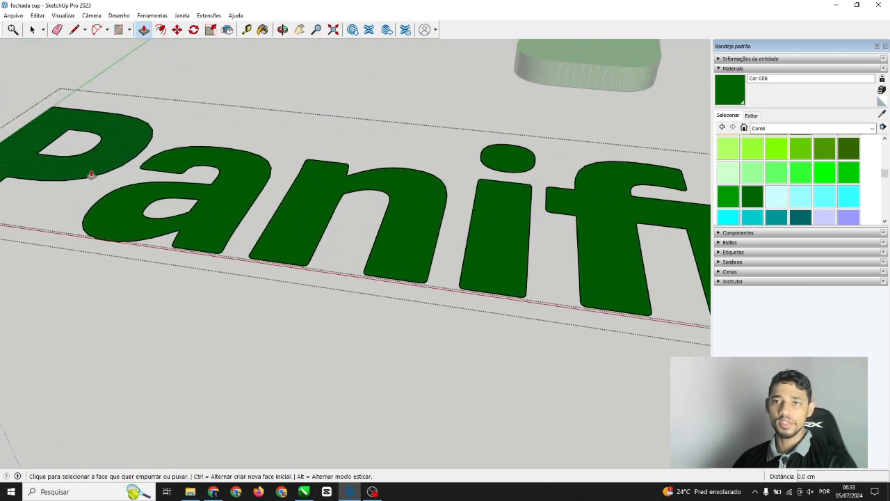
{"action": "scroll", "coordinate": [132, 164], "scroll_direction": "up", "scroll_amount": 2}
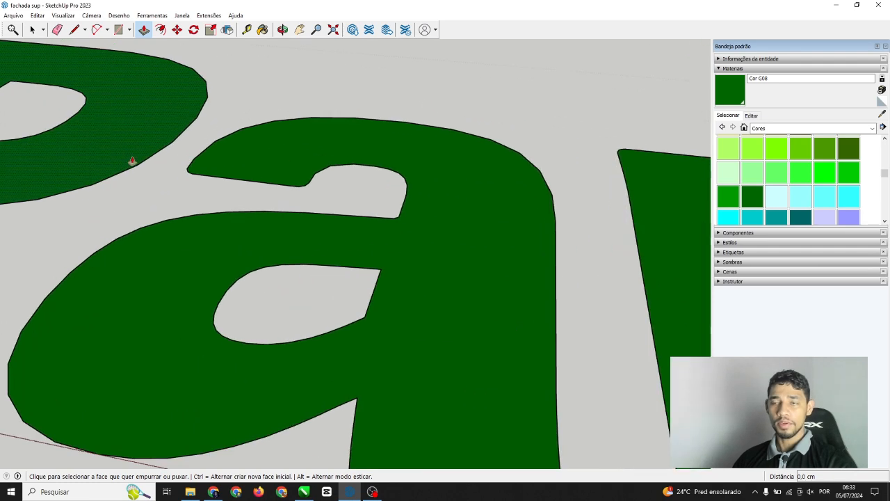
{"action": "scroll", "coordinate": [556, 165], "scroll_direction": "down", "scroll_amount": 3}
{"action": "scroll", "coordinate": [179, 183], "scroll_direction": "up", "scroll_amount": 3}
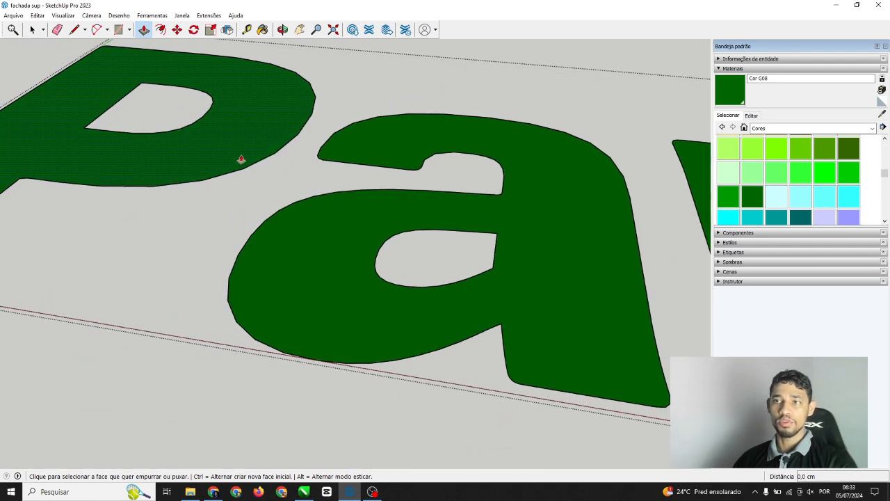
{"action": "left_click", "coordinate": [263, 145]}
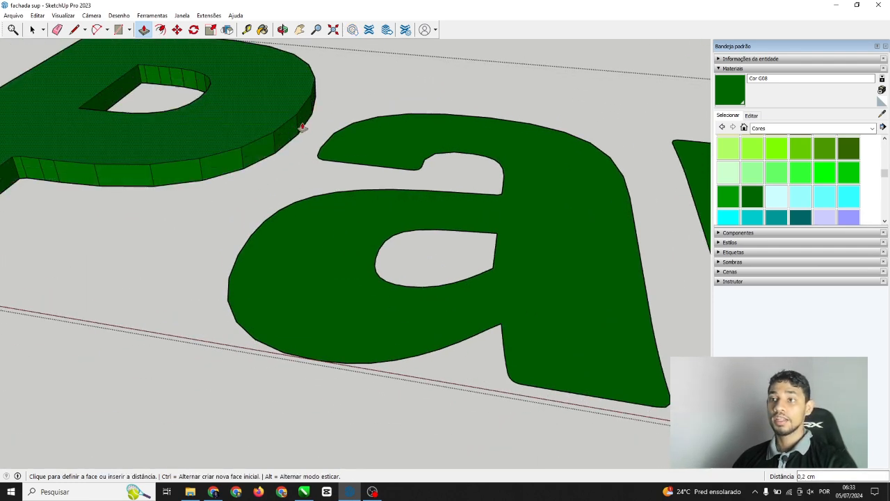
{"action": "left_click", "coordinate": [302, 129]}
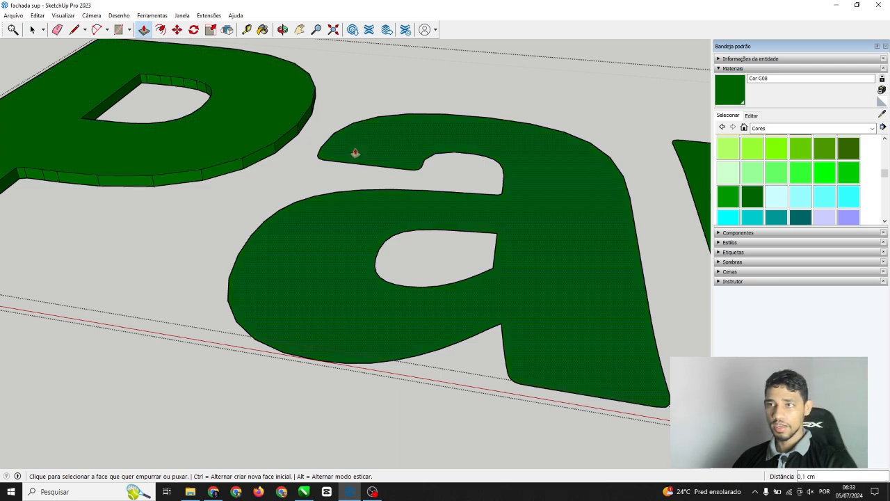
Extrude the first a of Panificadora to the height of the P, and repeat the extrusion on the n
{"action": "left_click", "coordinate": [345, 151]}
{"action": "left_click", "coordinate": [264, 146]}
{"action": "scroll", "coordinate": [123, 185], "scroll_direction": "down", "scroll_amount": 2}
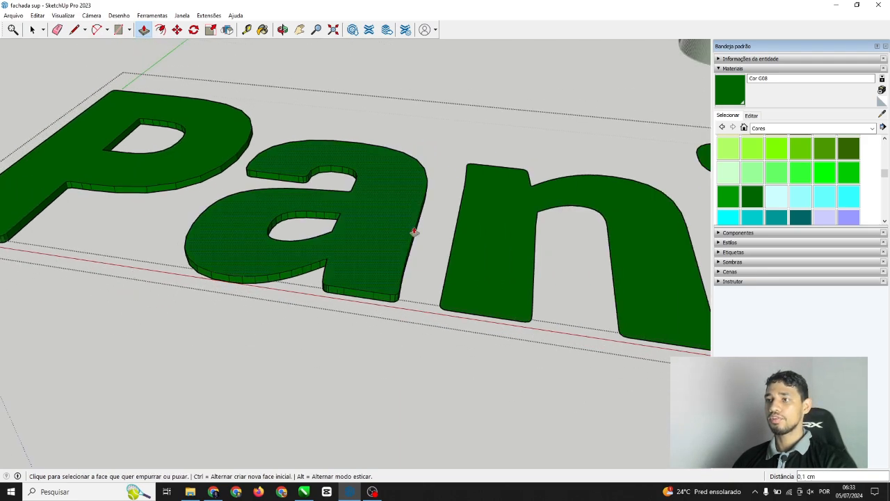
{"action": "double_click", "coordinate": [495, 222]}
{"action": "scroll", "coordinate": [161, 151], "scroll_direction": "down", "scroll_amount": 3}
{"action": "scroll", "coordinate": [459, 151], "scroll_direction": "up", "scroll_amount": 1}
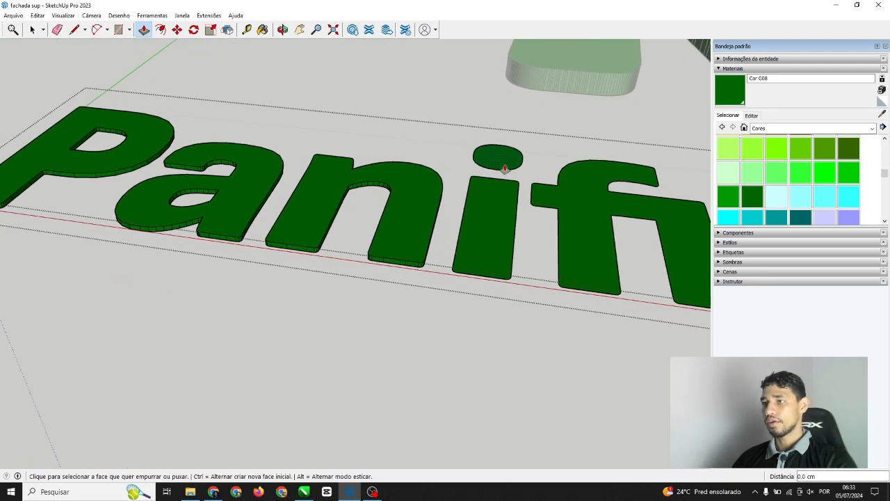
Extrude the i with its dot and the joined fi of Panificadora to the same 0.1 cm thickness
{"action": "double_click", "coordinate": [501, 160]}
{"action": "left_click", "coordinate": [494, 203]}
{"action": "scroll", "coordinate": [478, 183], "scroll_direction": "down", "scroll_amount": 2}
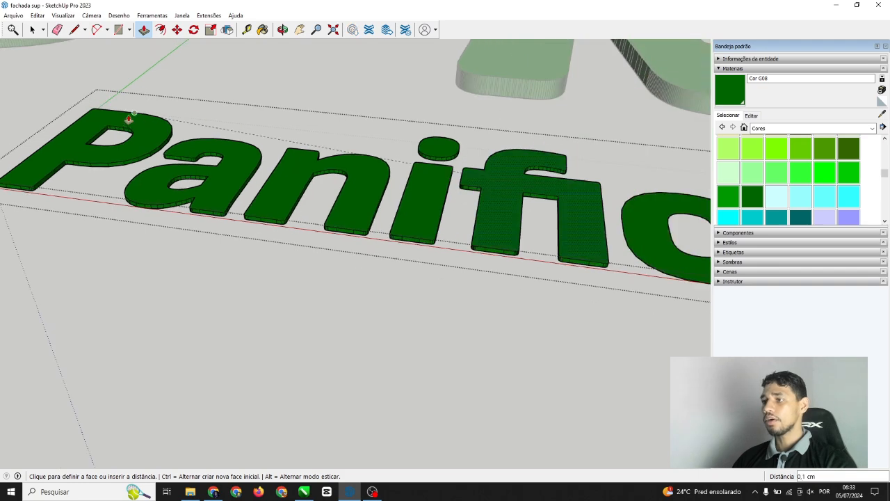
{"action": "left_click", "coordinate": [417, 185]}
{"action": "scroll", "coordinate": [204, 185], "scroll_direction": "down", "scroll_amount": 2}
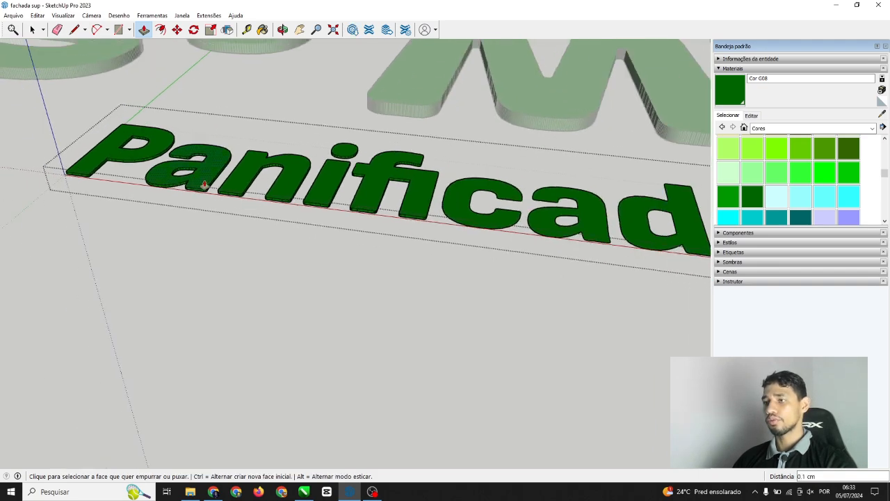
Repeat the same Push/Pull extrusion on the c, the second a and the d of Panificadora
{"action": "scroll", "coordinate": [489, 206], "scroll_direction": "up", "scroll_amount": 2}
{"action": "scroll", "coordinate": [492, 193], "scroll_direction": "up", "scroll_amount": 2}
{"action": "double_click", "coordinate": [483, 174]}
{"action": "scroll", "coordinate": [258, 153], "scroll_direction": "down", "scroll_amount": 2}
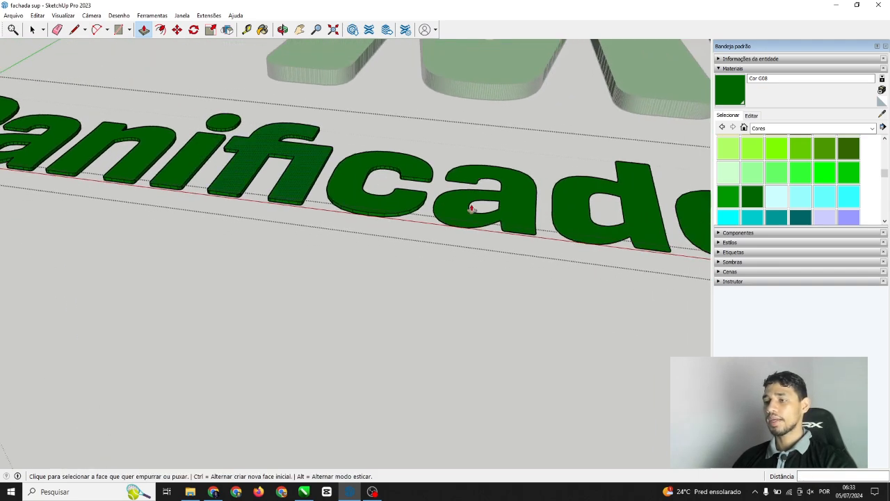
{"action": "scroll", "coordinate": [489, 198], "scroll_direction": "up", "scroll_amount": 2}
{"action": "double_click", "coordinate": [490, 199]}
{"action": "double_click", "coordinate": [553, 199]}
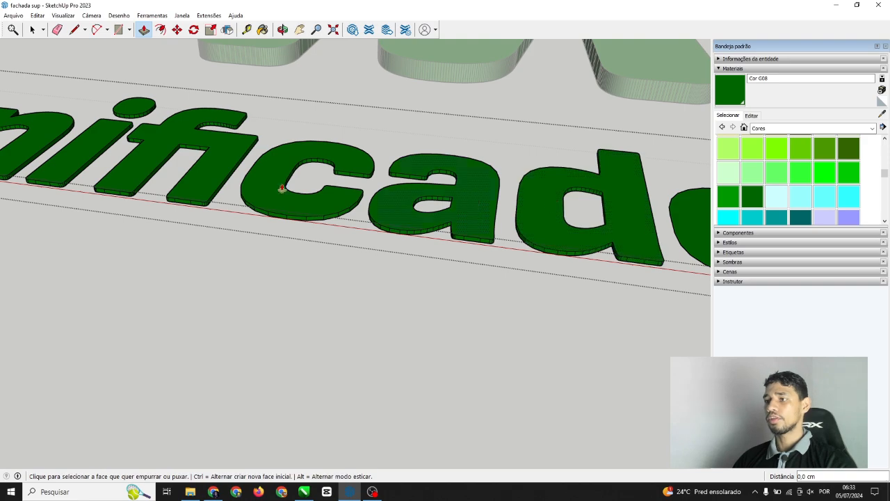
Repeat the 0.1 cm Push/Pull extrusion on the o, r and final a of Panificadora
{"action": "scroll", "coordinate": [265, 220], "scroll_direction": "down", "scroll_amount": 2}
{"action": "scroll", "coordinate": [516, 224], "scroll_direction": "up", "scroll_amount": 3}
{"action": "double_click", "coordinate": [553, 210]}
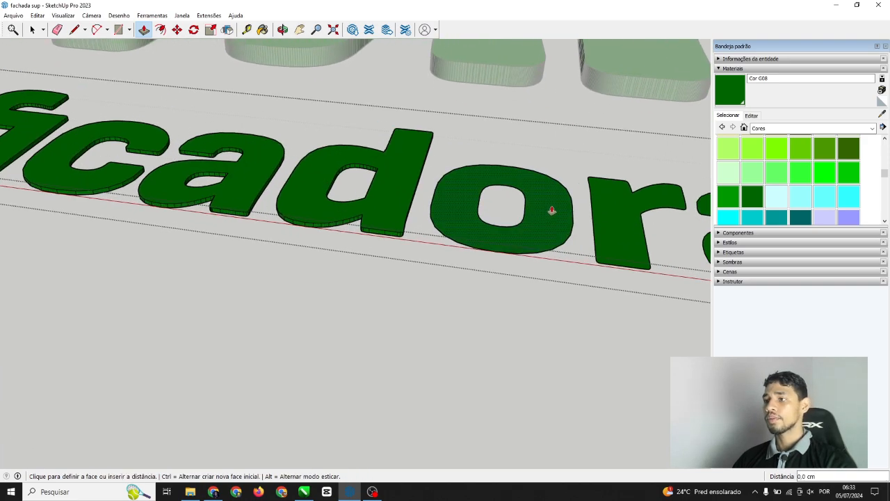
{"action": "double_click", "coordinate": [606, 206]}
{"action": "scroll", "coordinate": [478, 213], "scroll_direction": "down", "scroll_amount": 2}
{"action": "scroll", "coordinate": [596, 225], "scroll_direction": "up", "scroll_amount": 2}
{"action": "double_click", "coordinate": [596, 225]}
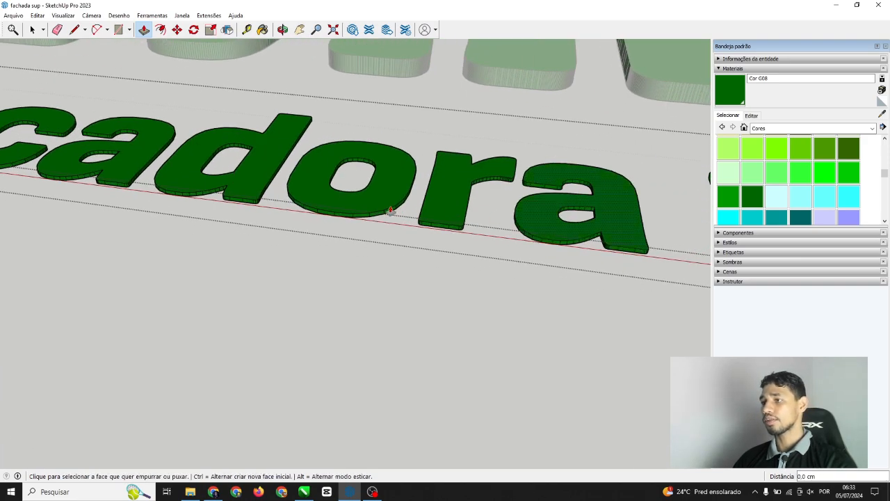
Extrude the ampersand and the M and e of Mercado to the same thickness as Panificadora
{"action": "scroll", "coordinate": [198, 206], "scroll_direction": "down", "scroll_amount": 2}
{"action": "scroll", "coordinate": [198, 205], "scroll_direction": "down", "scroll_amount": 2}
{"action": "scroll", "coordinate": [496, 213], "scroll_direction": "up", "scroll_amount": 4}
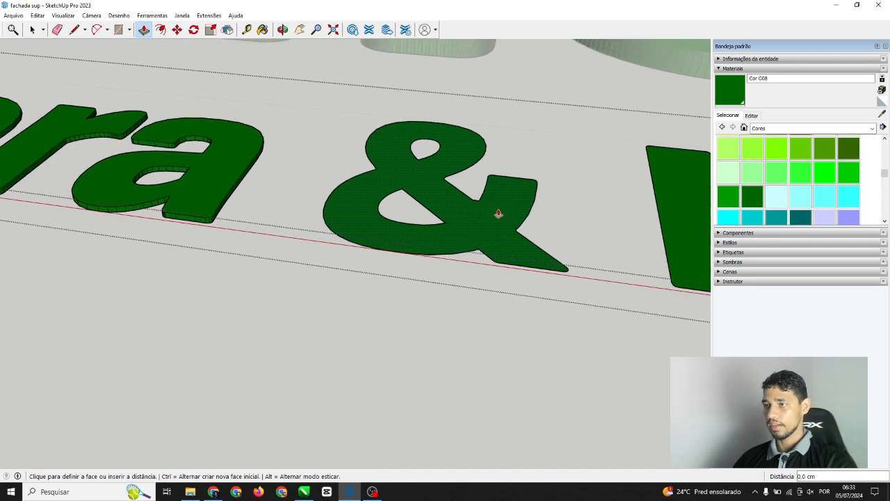
{"action": "double_click", "coordinate": [409, 218]}
{"action": "scroll", "coordinate": [100, 205], "scroll_direction": "down", "scroll_amount": 3}
{"action": "scroll", "coordinate": [473, 204], "scroll_direction": "up", "scroll_amount": 3}
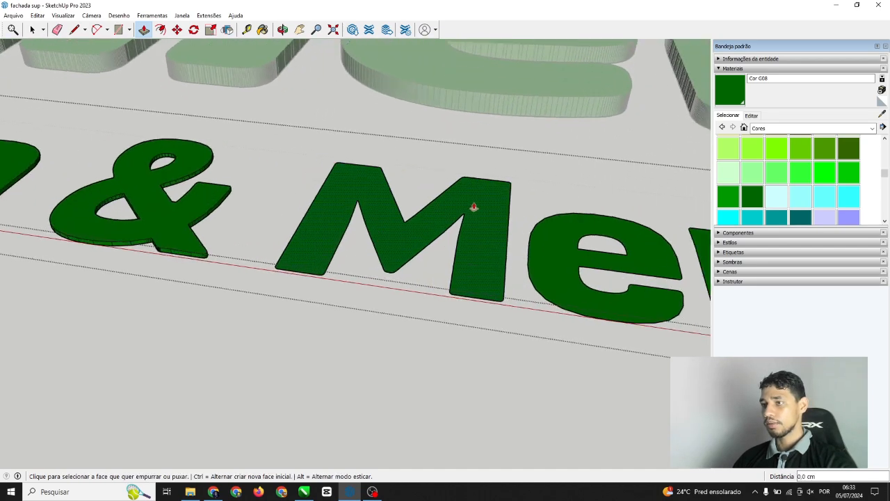
{"action": "double_click", "coordinate": [473, 206]}
{"action": "double_click", "coordinate": [564, 244]}
Extrude the remaining r, c, a, d and o of Mercado by the same 0.1 cm
{"action": "scroll", "coordinate": [181, 175], "scroll_direction": "down", "scroll_amount": 3}
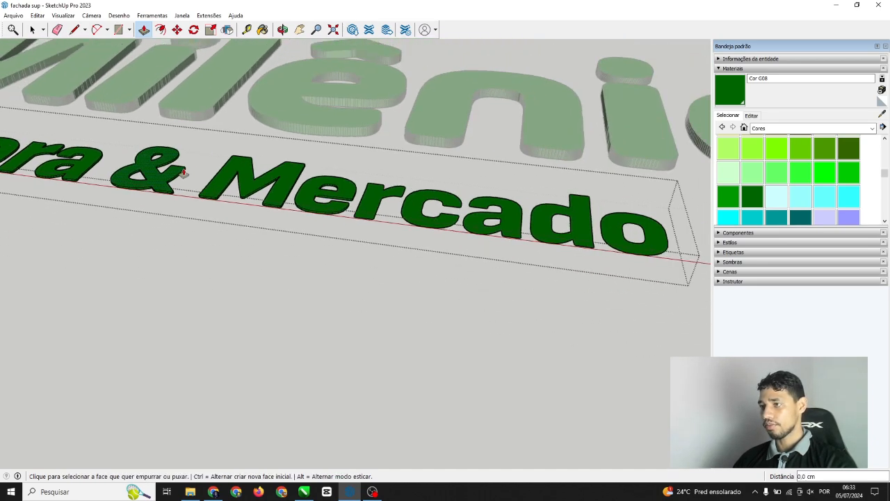
{"action": "scroll", "coordinate": [604, 229], "scroll_direction": "up", "scroll_amount": 3}
{"action": "scroll", "coordinate": [604, 230], "scroll_direction": "up", "scroll_amount": 1}
{"action": "double_click", "coordinate": [596, 229]}
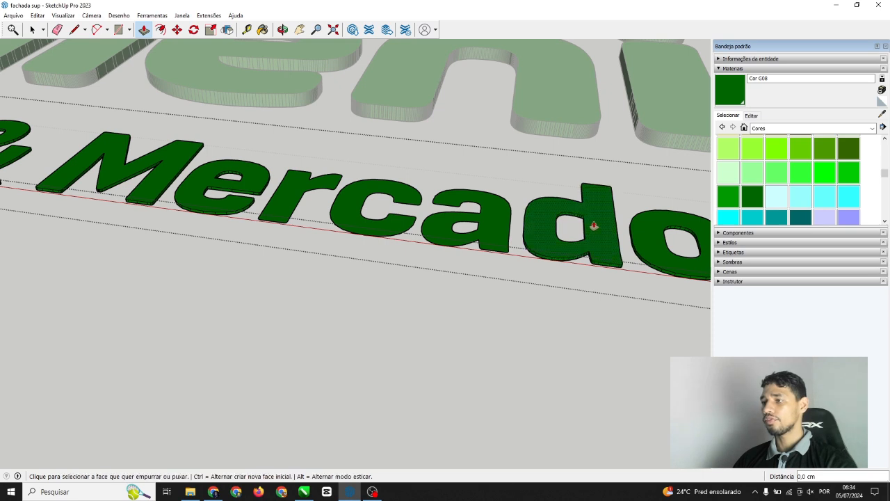
{"action": "left_click", "coordinate": [502, 221]}
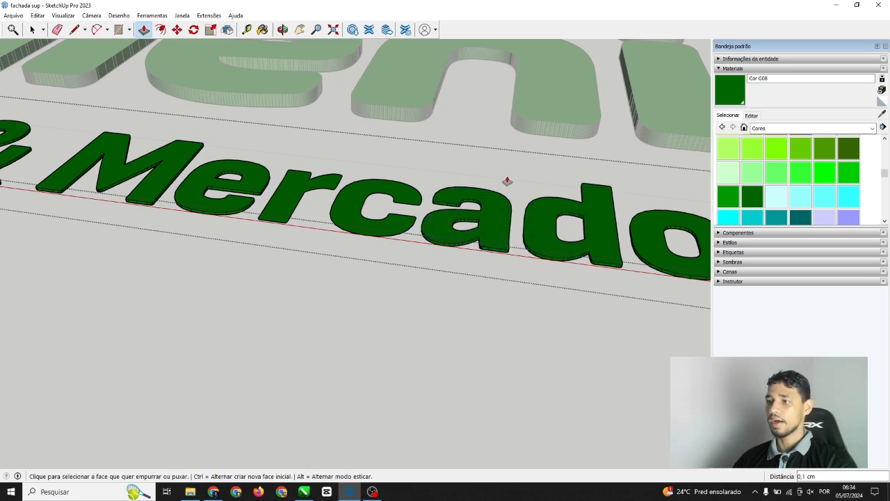
{"action": "double_click", "coordinate": [404, 198]}
{"action": "double_click", "coordinate": [294, 189]}
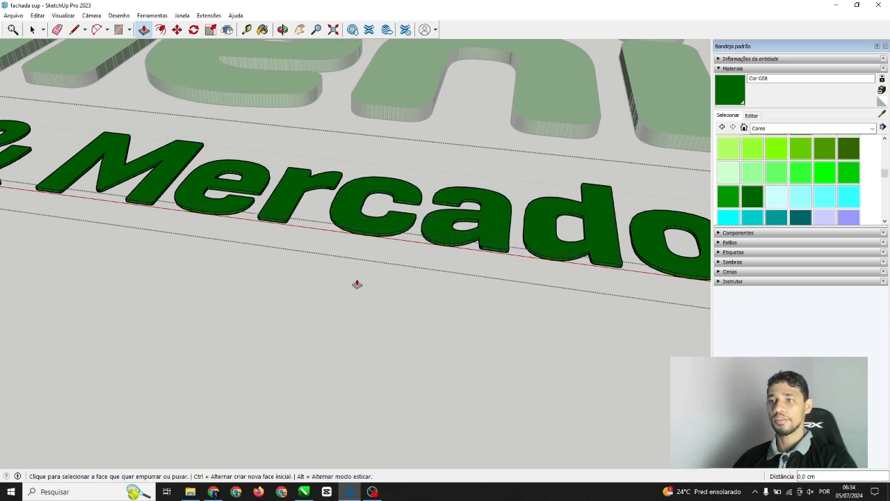
Exit the tagline group and combine the cart, the 3º Milênio lettering and the tagline into one group
{"action": "key", "text": "space"}
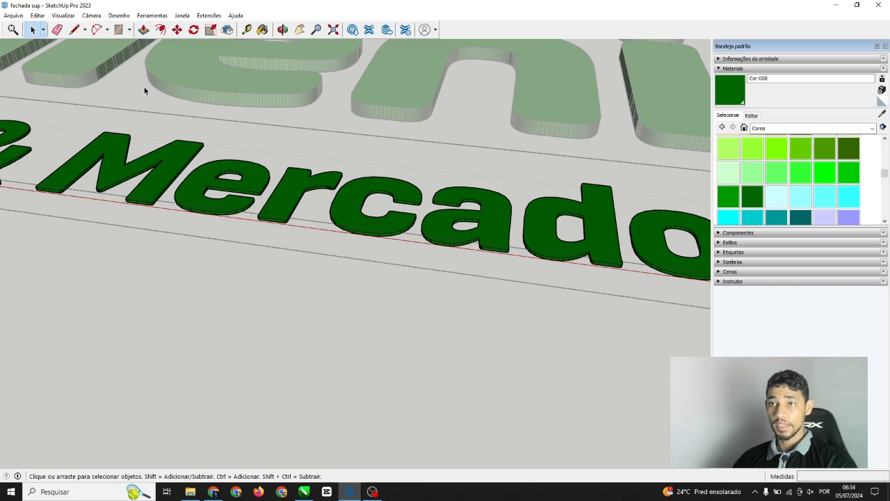
{"action": "left_click", "coordinate": [144, 87]}
{"action": "scroll", "coordinate": [273, 164], "scroll_direction": "down", "scroll_amount": 5}
{"action": "middle_click_drag", "start_coordinate": [418, 101], "coordinate": [522, 221]}
{"action": "scroll", "coordinate": [361, 204], "scroll_direction": "down", "scroll_amount": 3}
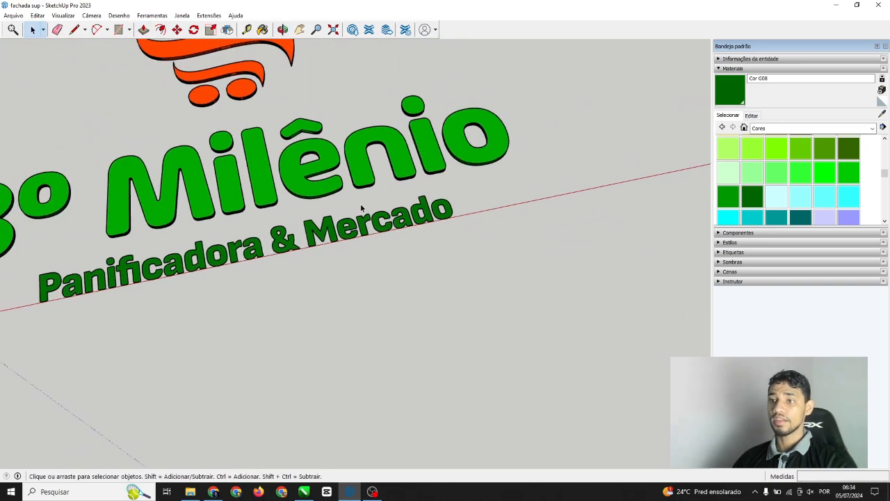
{"action": "scroll", "coordinate": [361, 206], "scroll_direction": "down", "scroll_amount": 2}
{"action": "middle_click_drag", "start_coordinate": [361, 206], "coordinate": [266, 215]}
{"action": "scroll", "coordinate": [266, 215], "scroll_direction": "down", "scroll_amount": 3}
{"action": "middle_click_drag", "start_coordinate": [321, 257], "coordinate": [228, 176]}
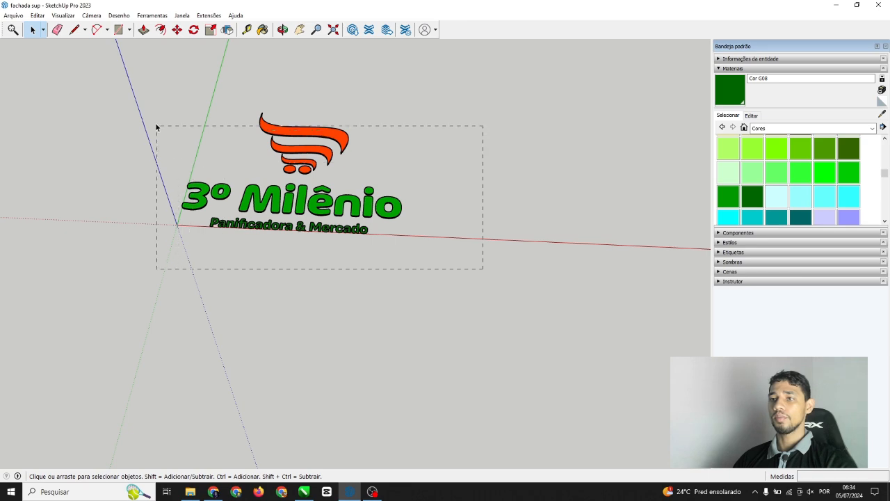
{"action": "left_click_drag", "start_coordinate": [156, 126], "coordinate": [159, 132]}
{"action": "scroll", "coordinate": [299, 188], "scroll_direction": "up", "scroll_amount": 2}
{"action": "right_click", "coordinate": [321, 201]}
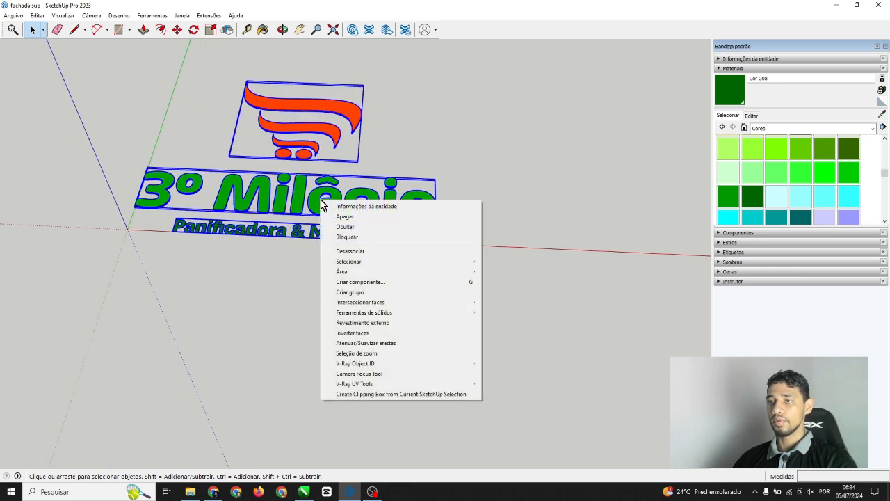
{"action": "left_click", "coordinate": [368, 293]}
Rotate the grouped logo about the red axis so that it stands upright
{"action": "middle_click_drag", "start_coordinate": [407, 220], "coordinate": [1, 55]}
{"action": "middle_click_drag", "start_coordinate": [466, 191], "coordinate": [460, 145]}
{"action": "scroll", "coordinate": [279, 144], "scroll_direction": "up", "scroll_amount": 3}
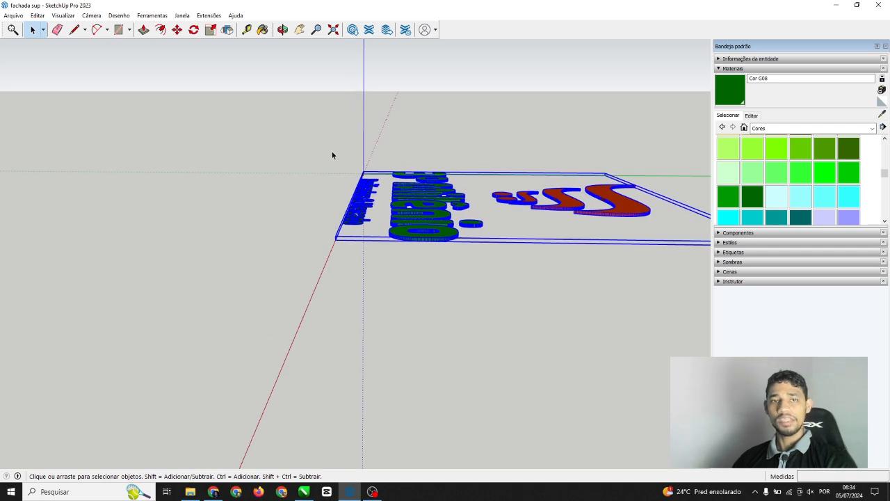
{"action": "middle_click_drag", "start_coordinate": [398, 246], "coordinate": [411, 222]}
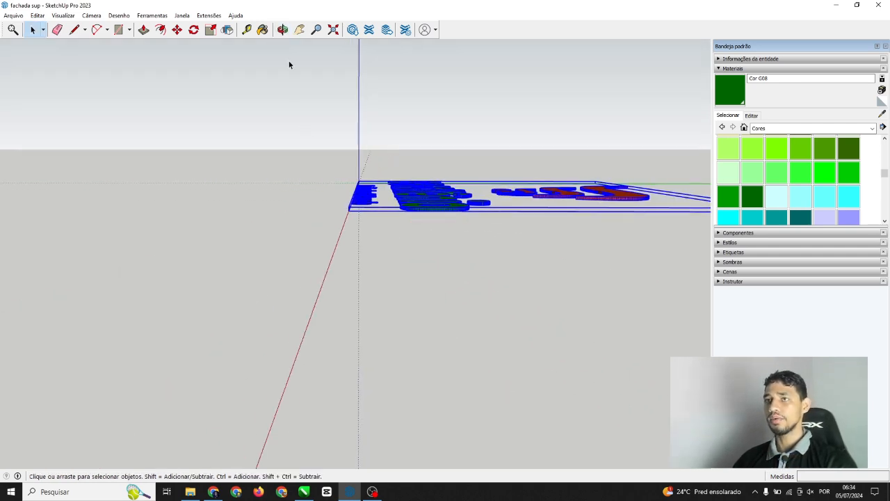
{"action": "left_click", "coordinate": [194, 30]}
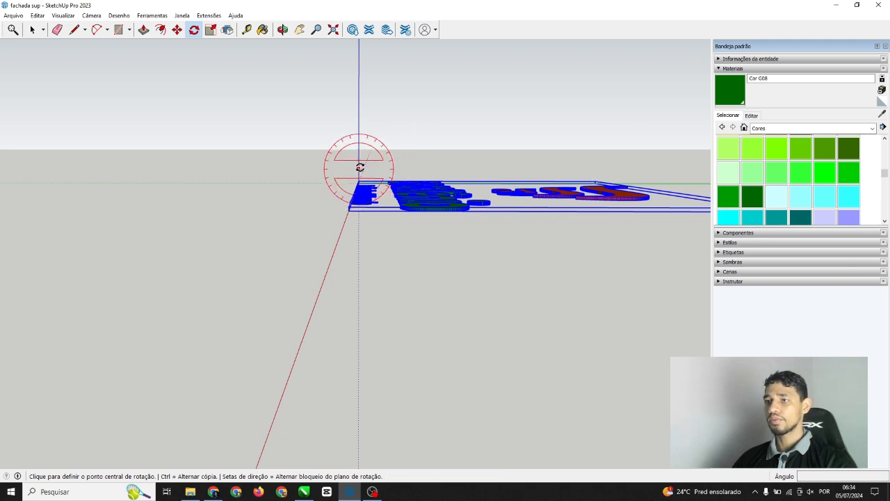
{"action": "left_click", "coordinate": [360, 168]}
{"action": "left_click", "coordinate": [416, 156]}
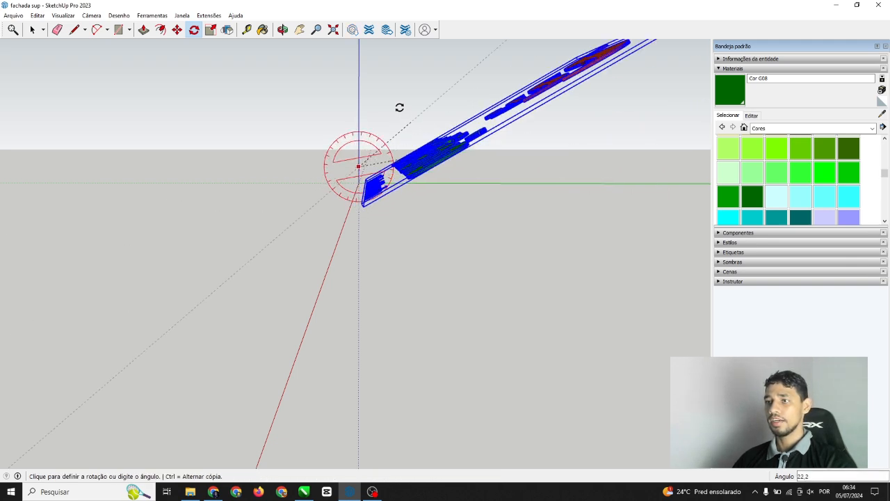
{"action": "left_click", "coordinate": [342, 84]}
Scale the upright logo group along its depth to make the cart and lettering noticeably thicker
{"action": "middle_click_drag", "start_coordinate": [195, 187], "coordinate": [483, 233]}
{"action": "scroll", "coordinate": [466, 258], "scroll_direction": "down", "scroll_amount": 2}
{"action": "middle_click_drag", "start_coordinate": [355, 201], "coordinate": [274, 188]}
{"action": "scroll", "coordinate": [152, 296], "scroll_direction": "down", "scroll_amount": 2}
{"action": "scroll", "coordinate": [327, 191], "scroll_direction": "up", "scroll_amount": 2}
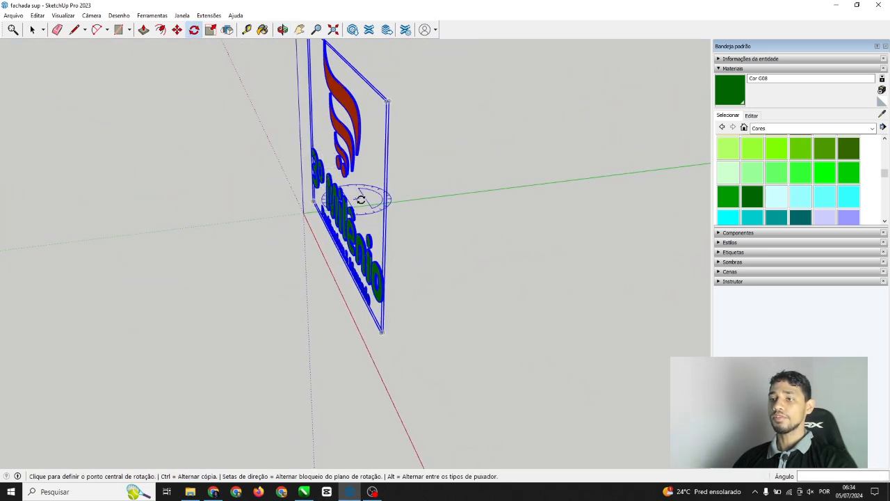
{"action": "middle_click_drag", "start_coordinate": [361, 200], "coordinate": [298, 155]}
{"action": "scroll", "coordinate": [318, 144], "scroll_direction": "up", "scroll_amount": 2}
{"action": "scroll", "coordinate": [365, 277], "scroll_direction": "up", "scroll_amount": 2}
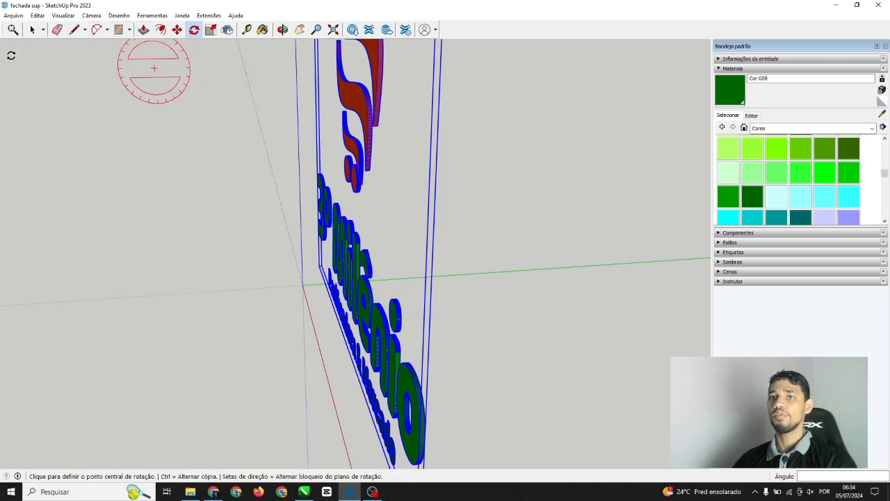
{"action": "left_click", "coordinate": [211, 31]}
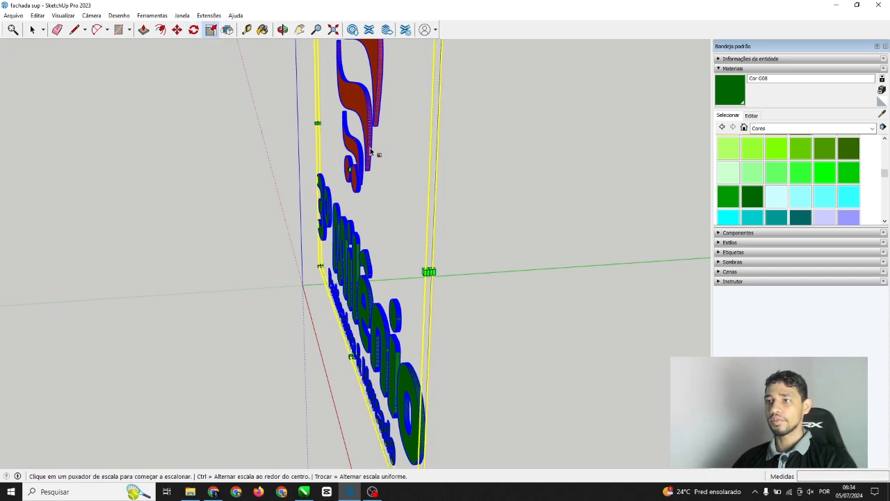
{"action": "left_click", "coordinate": [350, 168]}
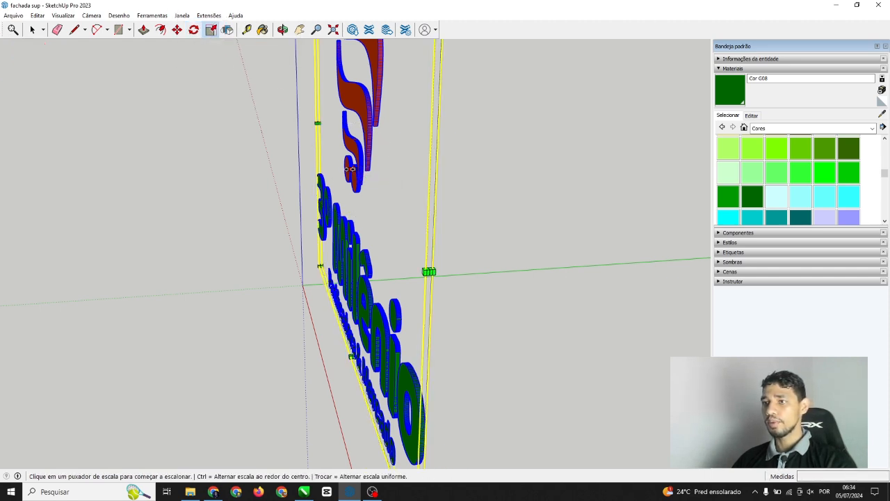
{"action": "left_click", "coordinate": [330, 176]}
{"action": "scroll", "coordinate": [224, 361], "scroll_direction": "down", "scroll_amount": 3}
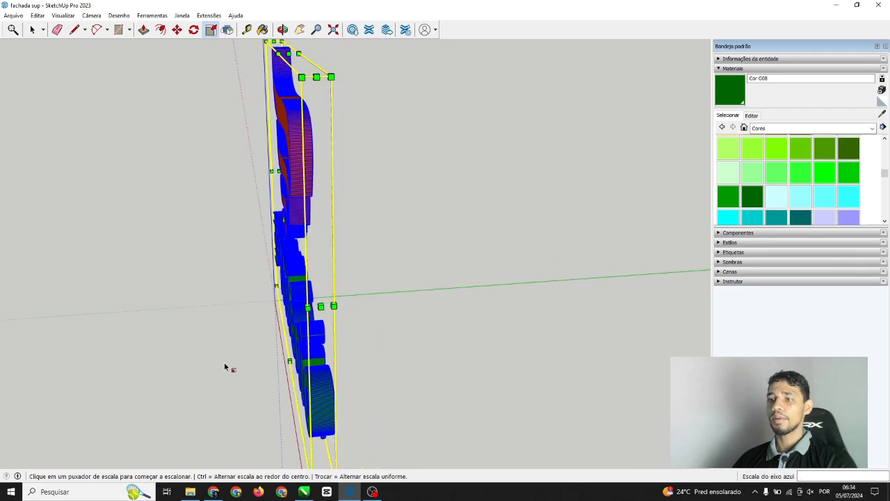
Move the logo group from the origin onto the white sign panel above the store entrance, and deselect it
{"action": "middle_click_drag", "start_coordinate": [224, 362], "coordinate": [537, 225]}
{"action": "middle_click_drag", "start_coordinate": [466, 238], "coordinate": [317, 306]}
{"action": "scroll", "coordinate": [315, 330], "scroll_direction": "down", "scroll_amount": 2}
{"action": "scroll", "coordinate": [317, 332], "scroll_direction": "down", "scroll_amount": 8}
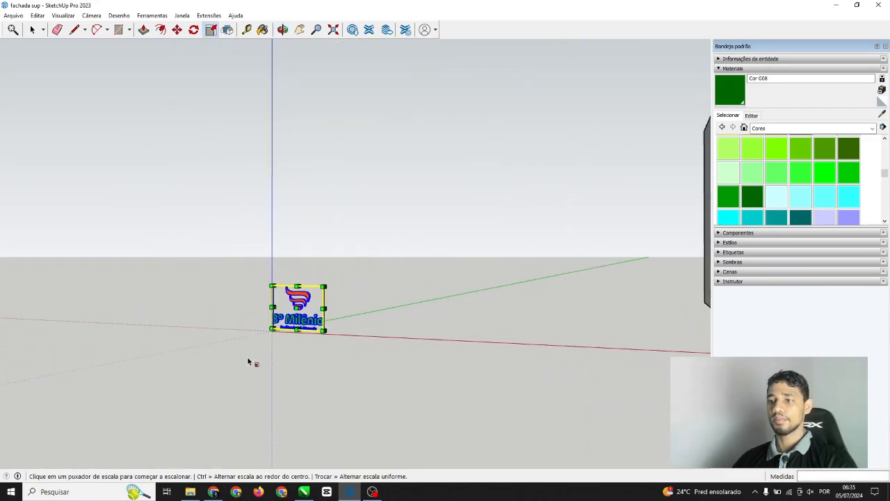
{"action": "scroll", "coordinate": [204, 349], "scroll_direction": "down", "scroll_amount": 2}
{"action": "key", "text": "m"}
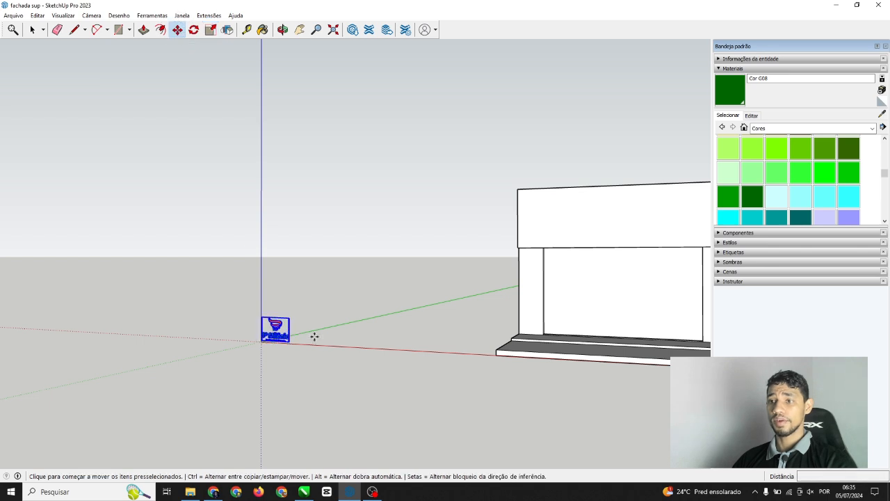
{"action": "left_click", "coordinate": [310, 312]}
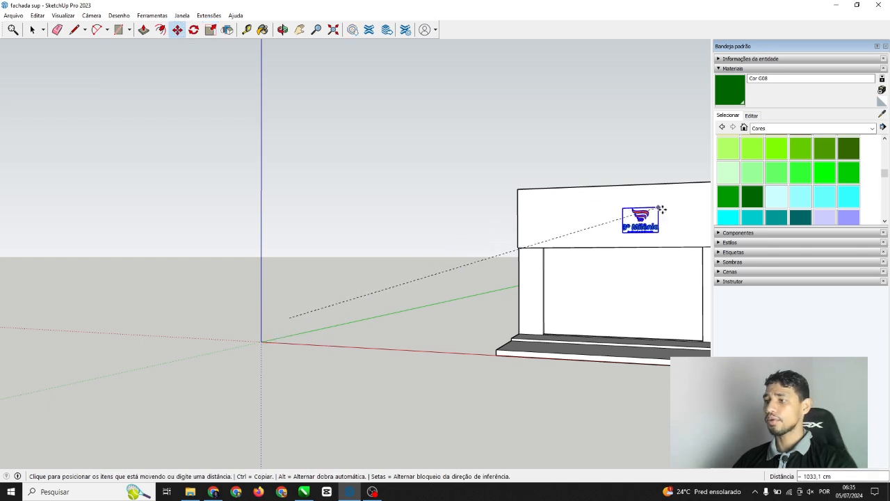
{"action": "left_click", "coordinate": [668, 217]}
{"action": "scroll", "coordinate": [521, 224], "scroll_direction": "down", "scroll_amount": 1}
{"action": "middle_click_drag", "start_coordinate": [359, 252], "coordinate": [616, 254]}
{"action": "middle_click_drag", "start_coordinate": [388, 257], "coordinate": [137, 51]}
{"action": "left_click", "coordinate": [28, 30]}
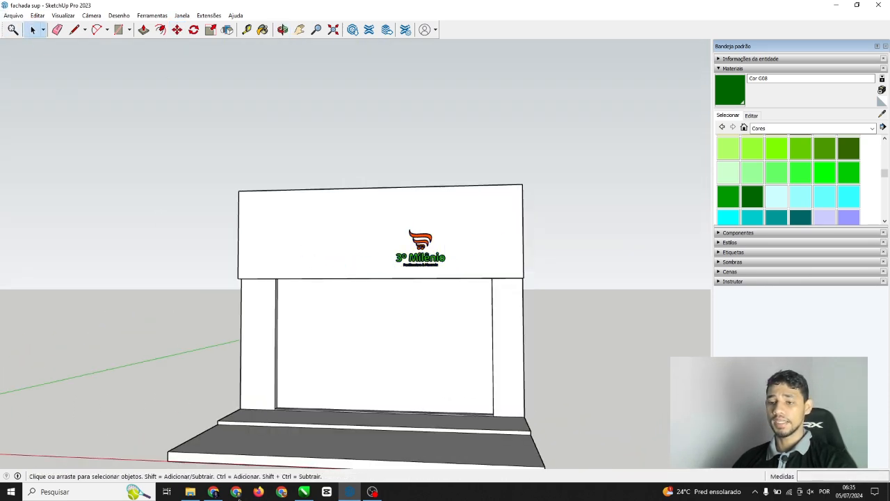
Switch to WhatsApp Web and examine the Ronqui supermarket facade and the two 3º Milênio storefront mockups as design references
{"action": "left_click", "coordinate": [215, 492]}
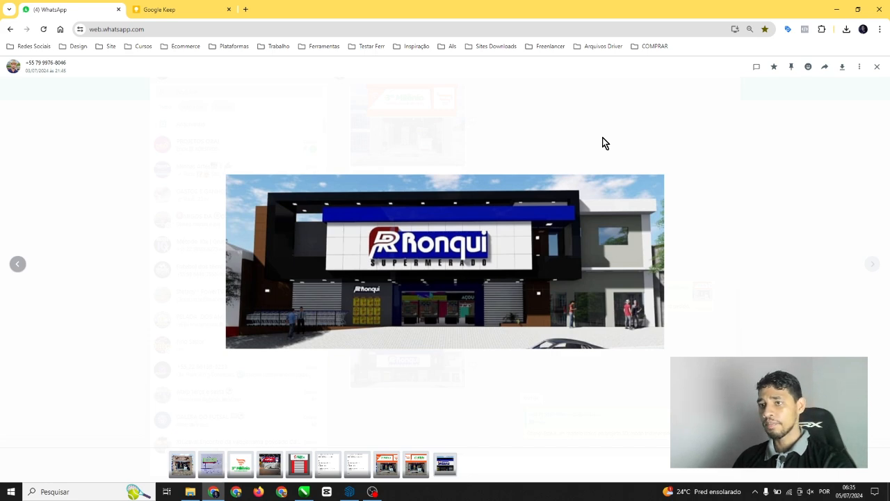
{"action": "left_click", "coordinate": [273, 237]}
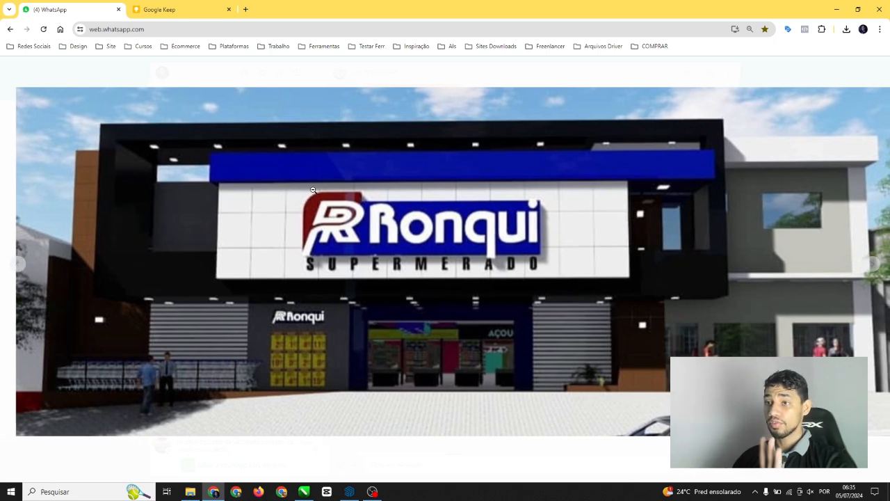
{"action": "left_click", "coordinate": [276, 167]}
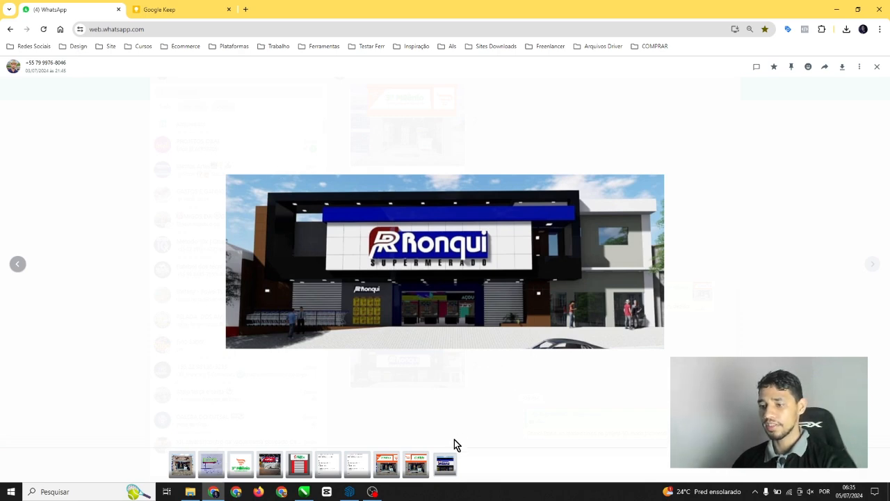
{"action": "left_click", "coordinate": [415, 464]}
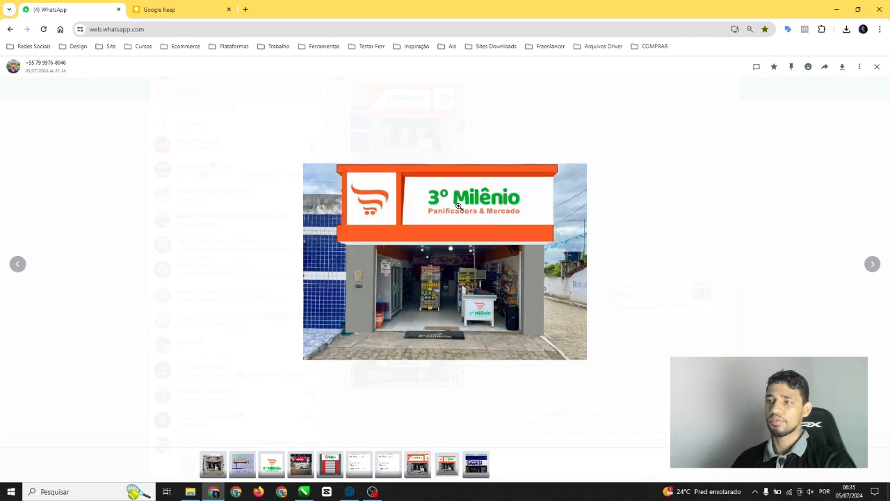
{"action": "key", "text": "Left"}
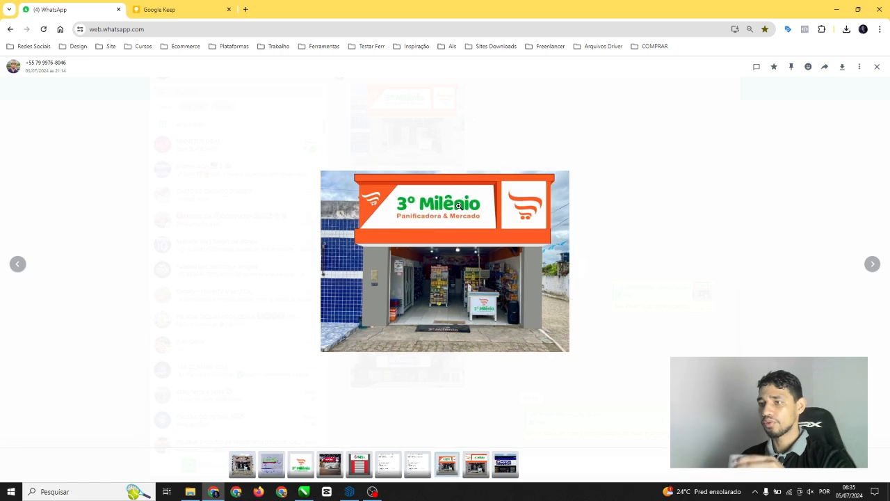
{"action": "left_click", "coordinate": [459, 205]}
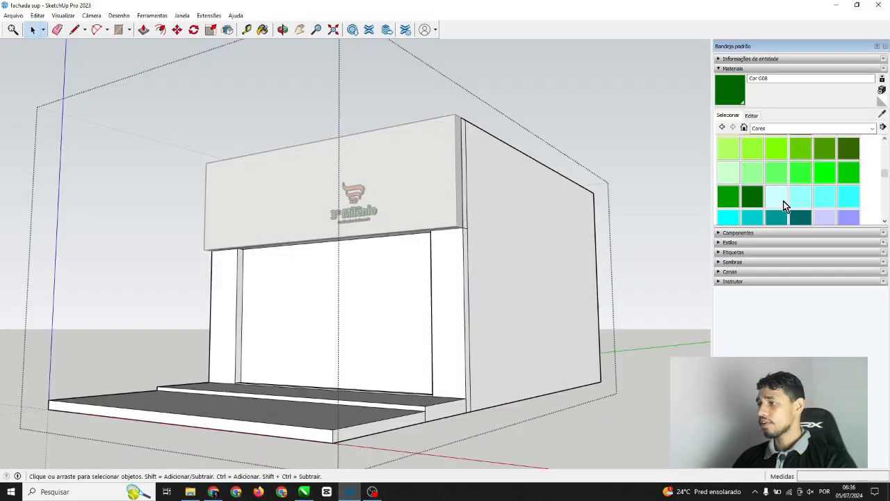
Paint the building's large side wall with "Revestimento em estuque branco" from the Tijolo e revestimentos collection
{"action": "scroll", "coordinate": [798, 195], "scroll_direction": "up", "scroll_amount": 5}
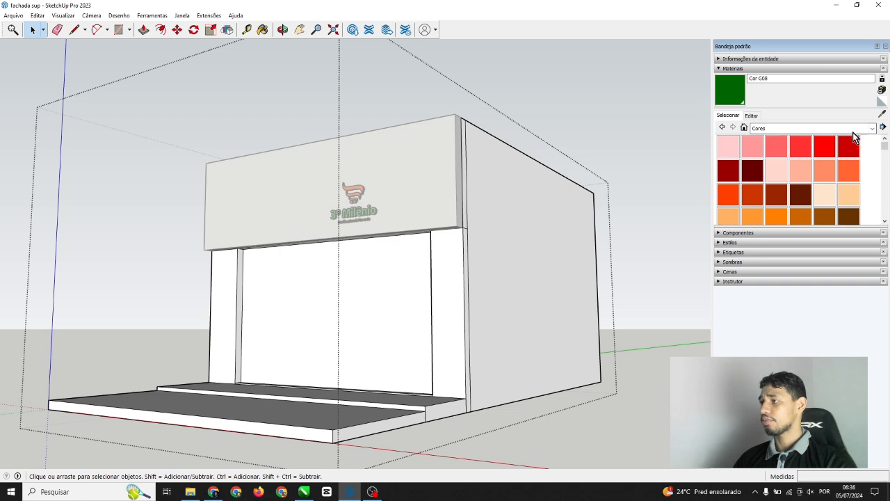
{"action": "left_click", "coordinate": [874, 128]}
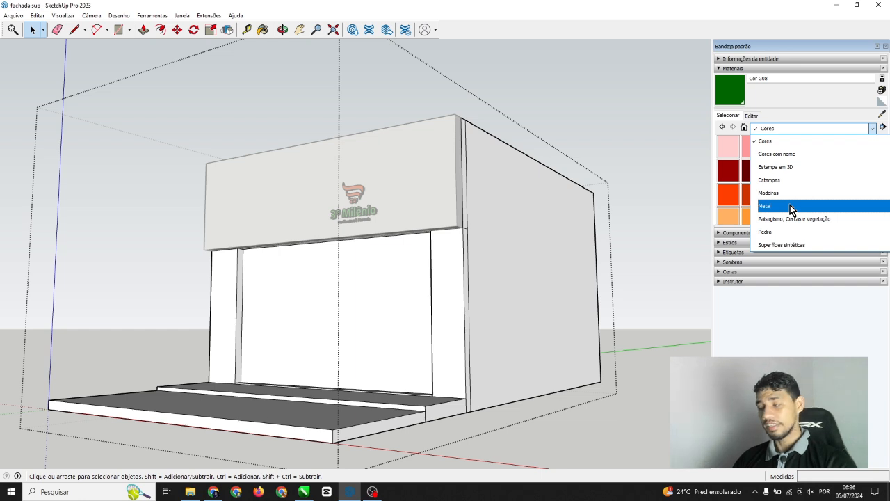
{"action": "scroll", "coordinate": [803, 237], "scroll_direction": "down", "scroll_amount": 1}
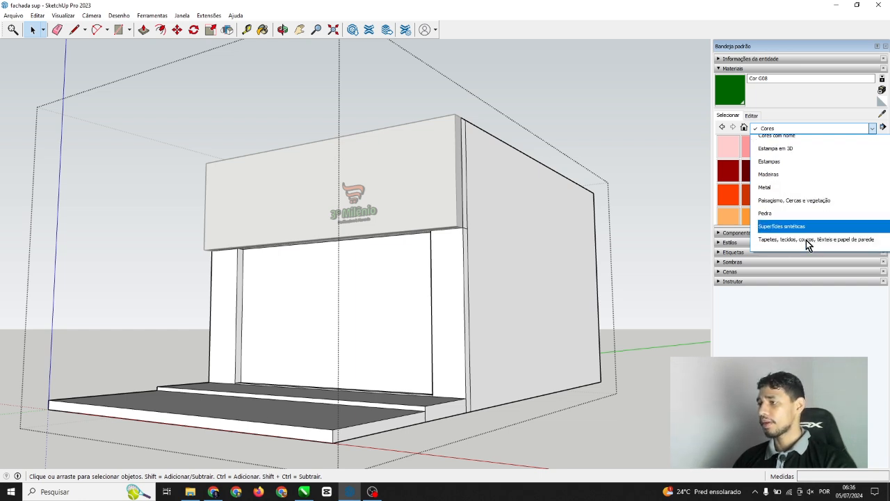
{"action": "scroll", "coordinate": [807, 238], "scroll_direction": "down", "scroll_amount": 4}
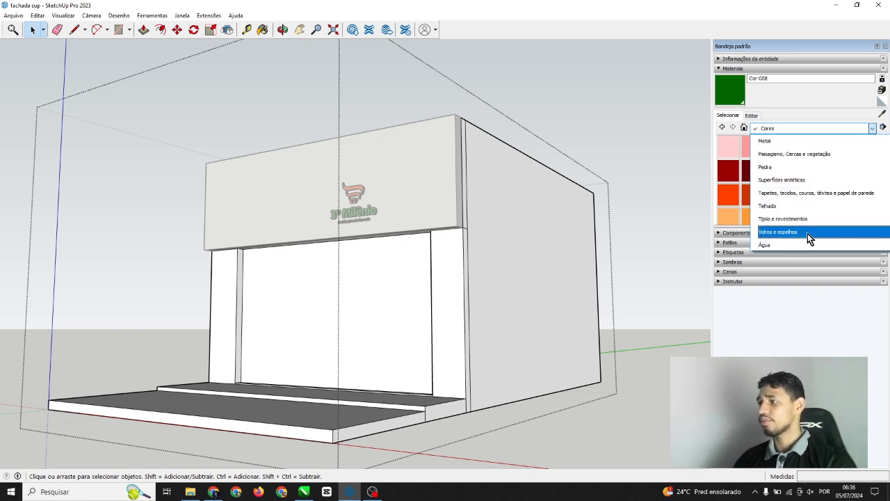
{"action": "left_click", "coordinate": [768, 219]}
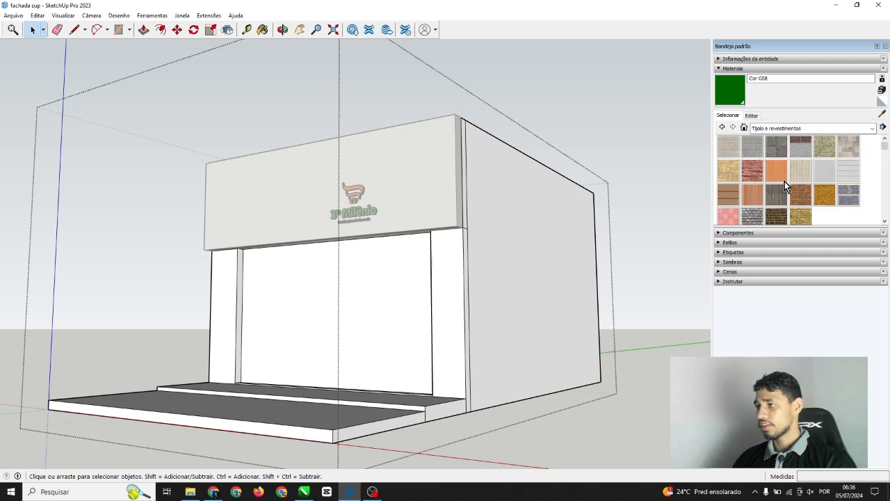
{"action": "left_click", "coordinate": [831, 169]}
{"action": "left_click", "coordinate": [497, 275]}
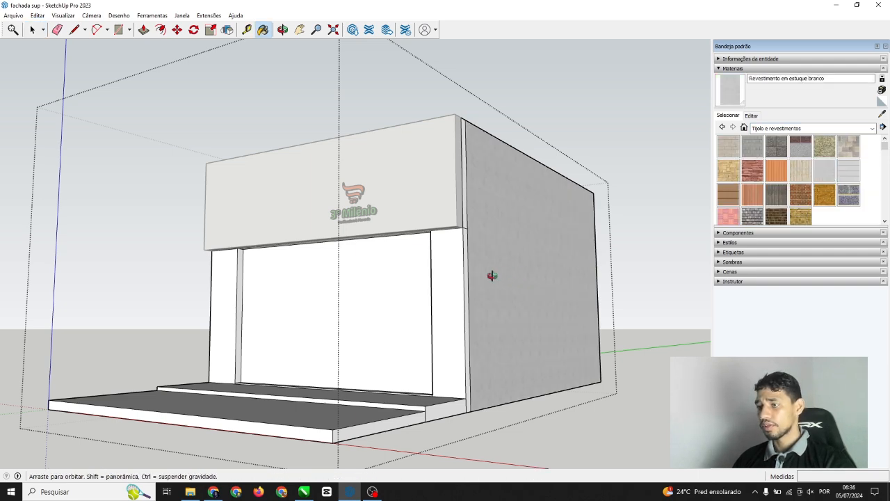
Apply the same white stucco cladding to the building's other outer walls
{"action": "mouse_move", "coordinate": [493, 276]}
{"action": "middle_mouse_down"}
{"action": "mouse_move", "coordinate": [266, 307]}
{"action": "mouse_move", "coordinate": [399, 308]}
{"action": "mouse_move", "coordinate": [352, 310]}
{"action": "mouse_move", "coordinate": [487, 297]}
{"action": "mouse_move", "coordinate": [288, 292]}
{"action": "middle_mouse_up"}
{"action": "left_click", "coordinate": [194, 272]}
{"action": "mouse_move", "coordinate": [194, 271]}
{"action": "middle_mouse_down"}
{"action": "mouse_move", "coordinate": [302, 343]}
{"action": "mouse_move", "coordinate": [281, 159]}
{"action": "mouse_move", "coordinate": [399, 135]}
{"action": "mouse_move", "coordinate": [223, 247]}
{"action": "mouse_move", "coordinate": [298, 208]}
{"action": "mouse_move", "coordinate": [358, 201]}
{"action": "mouse_move", "coordinate": [192, 118]}
{"action": "mouse_move", "coordinate": [199, 363]}
{"action": "mouse_move", "coordinate": [209, 292]}
{"action": "mouse_move", "coordinate": [227, 259]}
{"action": "mouse_move", "coordinate": [342, 255]}
{"action": "mouse_move", "coordinate": [328, 248]}
{"action": "middle_mouse_up"}
{"action": "left_click", "coordinate": [280, 159]}
{"action": "middle_click_drag", "start_coordinate": [206, 195], "coordinate": [354, 300]}
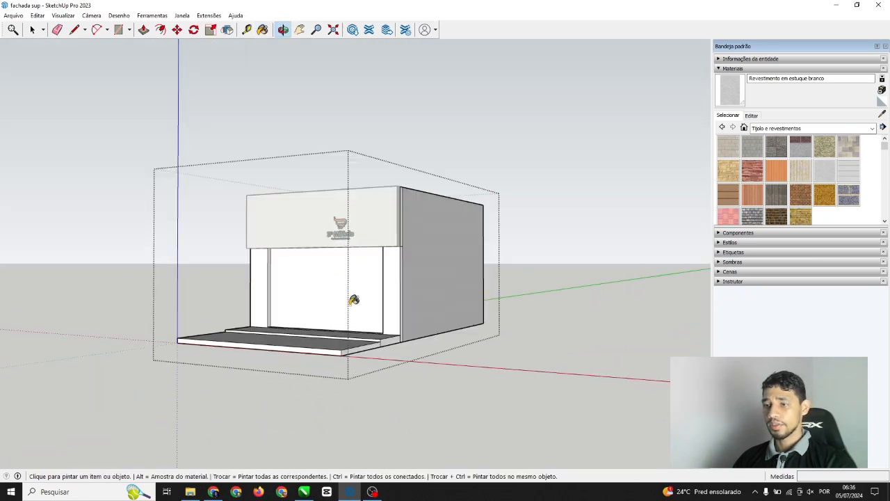
{"action": "scroll", "coordinate": [350, 299], "scroll_direction": "up", "scroll_amount": 3}
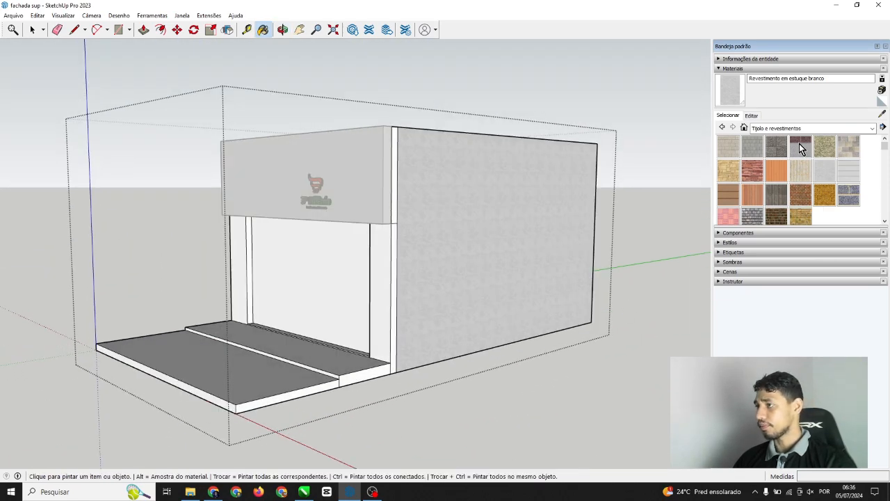
Paint the top and edges of the lower front slab with "Laminado de fórmica escuro" from Superfícies sintéticas
{"action": "left_click", "coordinate": [806, 129]}
{"action": "left_click", "coordinate": [779, 186]}
{"action": "scroll", "coordinate": [259, 338], "scroll_direction": "up", "scroll_amount": 3}
{"action": "middle_click_drag", "start_coordinate": [258, 339], "coordinate": [264, 359]}
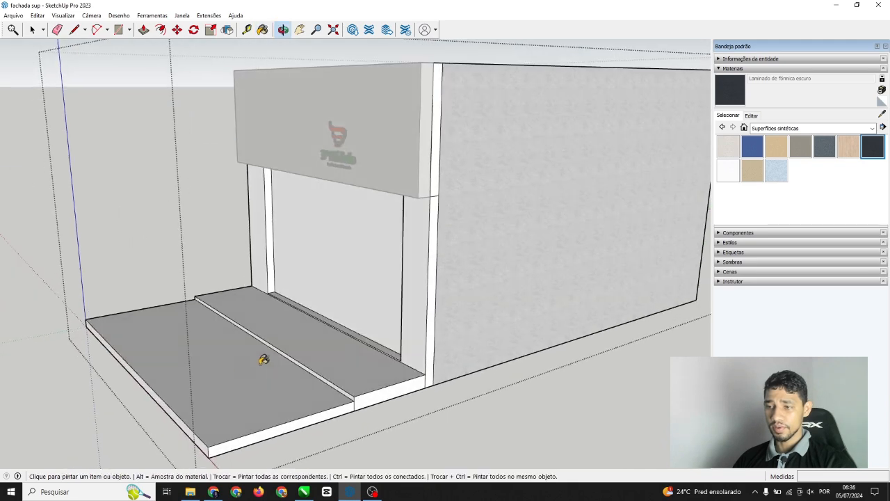
{"action": "left_click", "coordinate": [264, 359]}
{"action": "mouse_move", "coordinate": [258, 406]}
{"action": "middle_mouse_down"}
{"action": "mouse_move", "coordinate": [121, 306]}
{"action": "mouse_move", "coordinate": [197, 455]}
{"action": "middle_mouse_up"}
{"action": "left_click", "coordinate": [137, 376]}
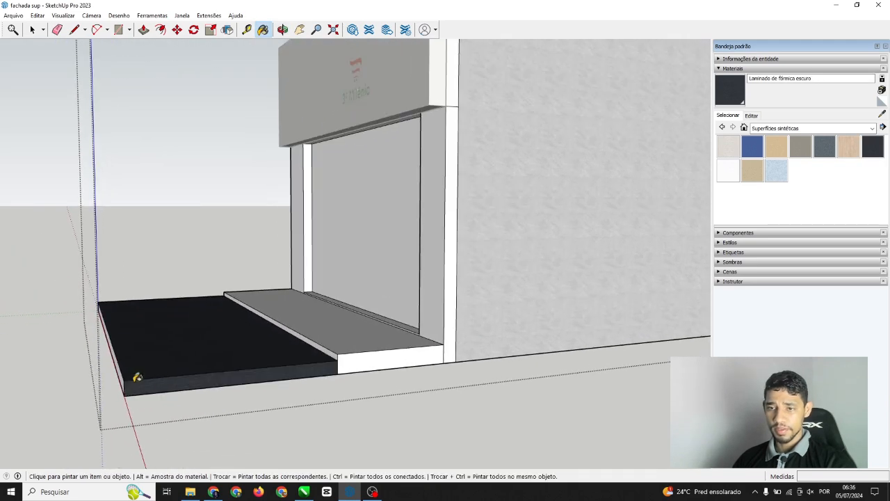
Paint the upper entrance step's top and edges with "Granito Cinza médio" from the Pedra collection
{"action": "middle_click_drag", "start_coordinate": [138, 376], "coordinate": [523, 345]}
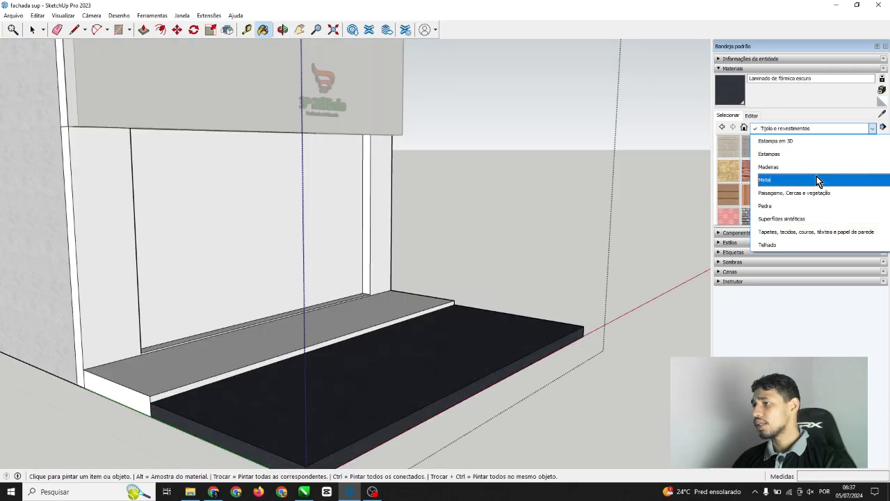
{"action": "left_click", "coordinate": [800, 206]}
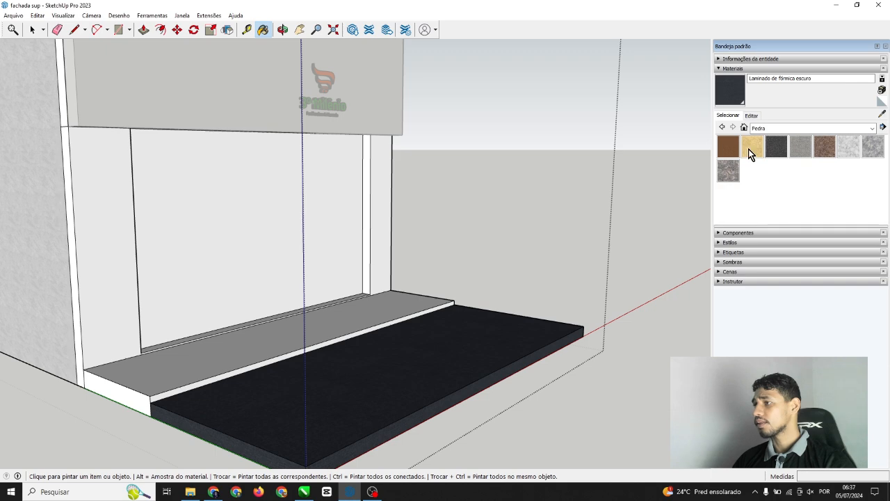
{"action": "left_click", "coordinate": [802, 149]}
{"action": "mouse_move", "coordinate": [199, 374]}
{"action": "middle_mouse_down"}
{"action": "mouse_move", "coordinate": [139, 392]}
{"action": "mouse_move", "coordinate": [322, 322]}
{"action": "middle_mouse_up"}
{"action": "left_click", "coordinate": [136, 406]}
{"action": "left_click", "coordinate": [110, 395]}
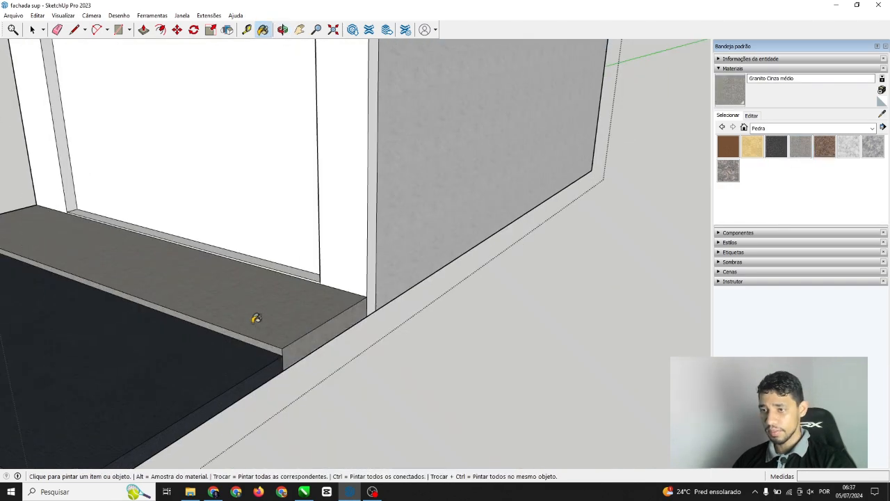
Paint the thin sill at the base of the storefront opening with "Granito Cinza Escuro"
{"action": "middle_click_drag", "start_coordinate": [254, 318], "coordinate": [356, 299]}
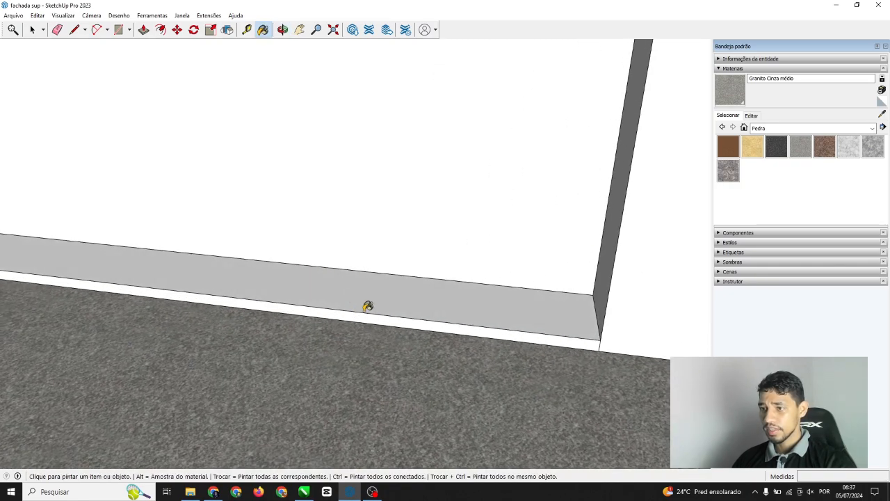
{"action": "left_click", "coordinate": [779, 149]}
{"action": "mouse_move", "coordinate": [382, 306]}
{"action": "middle_mouse_down"}
{"action": "mouse_move", "coordinate": [602, 313]}
{"action": "mouse_move", "coordinate": [365, 219]}
{"action": "mouse_move", "coordinate": [274, 172]}
{"action": "mouse_move", "coordinate": [313, 213]}
{"action": "mouse_move", "coordinate": [404, 239]}
{"action": "mouse_move", "coordinate": [314, 177]}
{"action": "middle_mouse_up"}
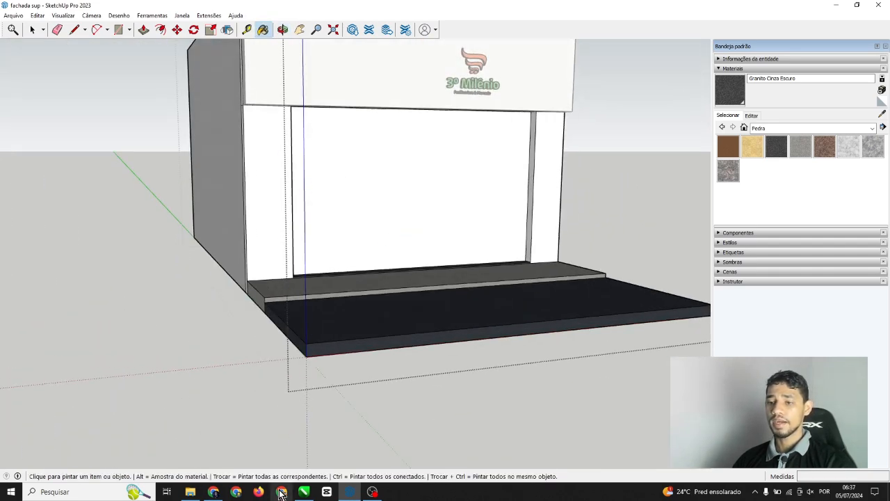
Switch to CorelDRAW and place a copy of the orange and white 3º Milênio facade layout beyond the logo samples
{"action": "left_click", "coordinate": [214, 492]}
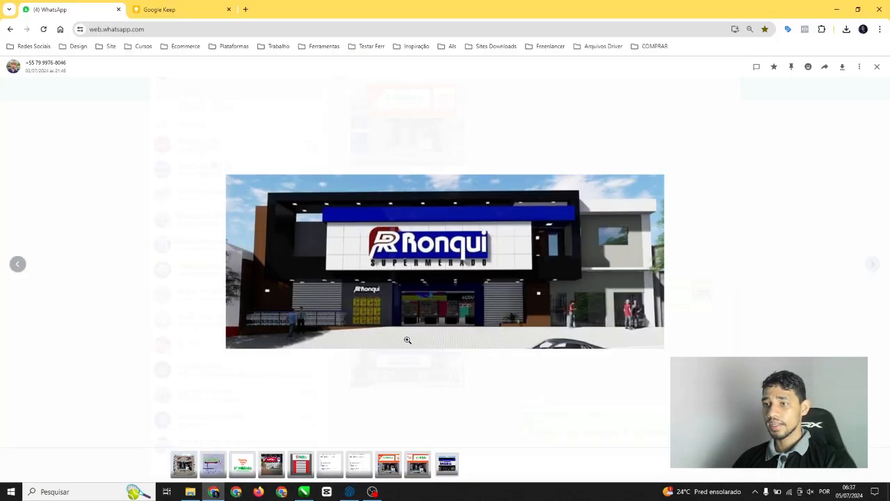
{"action": "left_click", "coordinate": [304, 492]}
{"action": "scroll", "coordinate": [172, 287], "scroll_direction": "up", "scroll_amount": 1}
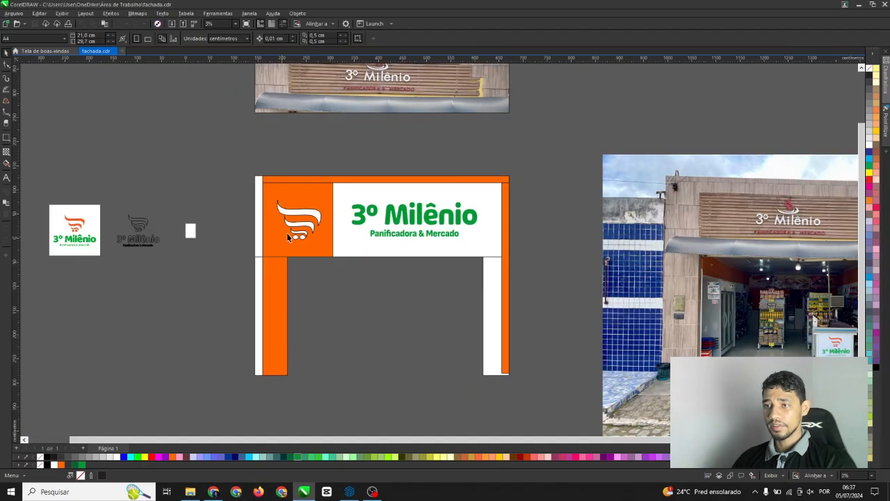
{"action": "scroll", "coordinate": [370, 351], "scroll_direction": "down", "scroll_amount": 1}
{"action": "scroll", "coordinate": [299, 195], "scroll_direction": "up", "scroll_amount": 2}
{"action": "scroll", "coordinate": [305, 211], "scroll_direction": "down", "scroll_amount": 3}
{"action": "left_click_drag", "start_coordinate": [258, 189], "coordinate": [461, 384]}
{"action": "scroll", "coordinate": [471, 272], "scroll_direction": "down", "scroll_amount": 1}
{"action": "left_click_drag", "start_coordinate": [451, 241], "coordinate": [247, 241]}
Delete the orange panel behind the cart symbol in the copied facade layout
{"action": "scroll", "coordinate": [250, 241], "scroll_direction": "up", "scroll_amount": 1}
{"action": "left_click_drag", "start_coordinate": [174, 240], "coordinate": [564, 249]}
{"action": "scroll", "coordinate": [273, 235], "scroll_direction": "down", "scroll_amount": 1}
{"action": "scroll", "coordinate": [274, 230], "scroll_direction": "up", "scroll_amount": 1}
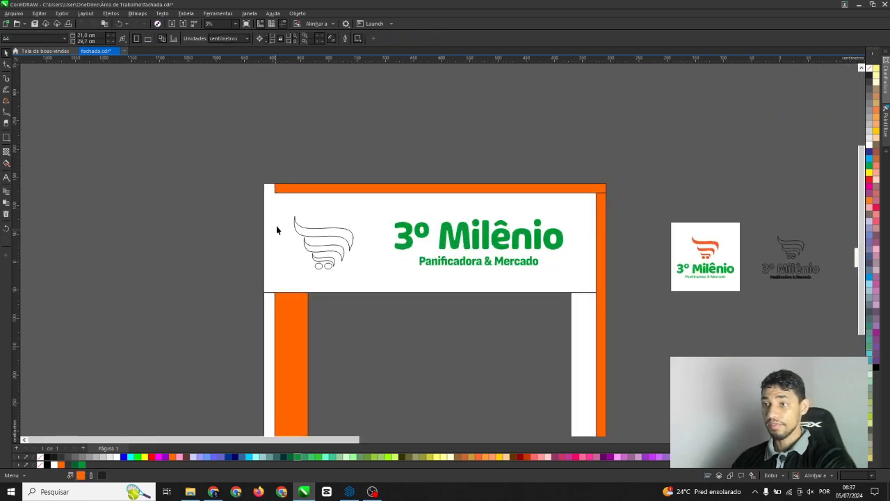
{"action": "scroll", "coordinate": [207, 166], "scroll_direction": "down", "scroll_amount": 1}
{"action": "left_click", "coordinate": [206, 162]}
{"action": "scroll", "coordinate": [407, 201], "scroll_direction": "up", "scroll_amount": 1}
{"action": "scroll", "coordinate": [336, 201], "scroll_direction": "down", "scroll_amount": 1}
{"action": "scroll", "coordinate": [336, 201], "scroll_direction": "down", "scroll_amount": 1}
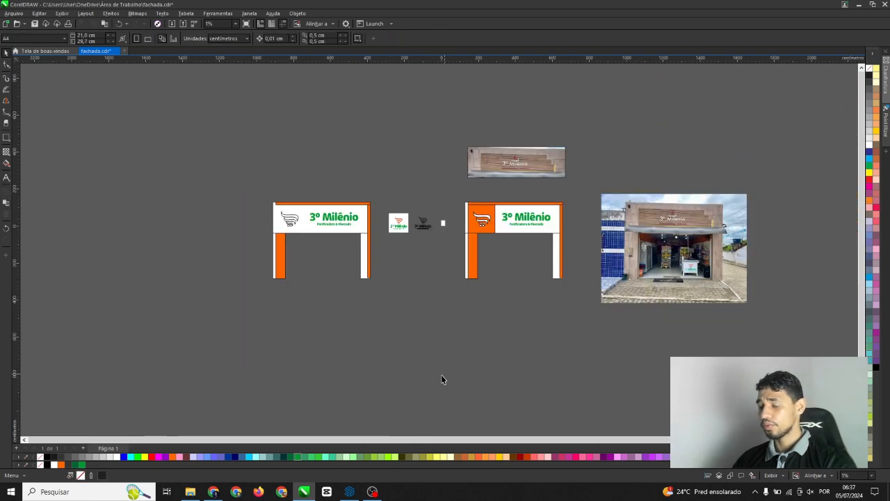
Copy the Ronqui supermarket facade image from WhatsApp Web and paste it into the CorelDRAW document
{"action": "left_click", "coordinate": [214, 491]}
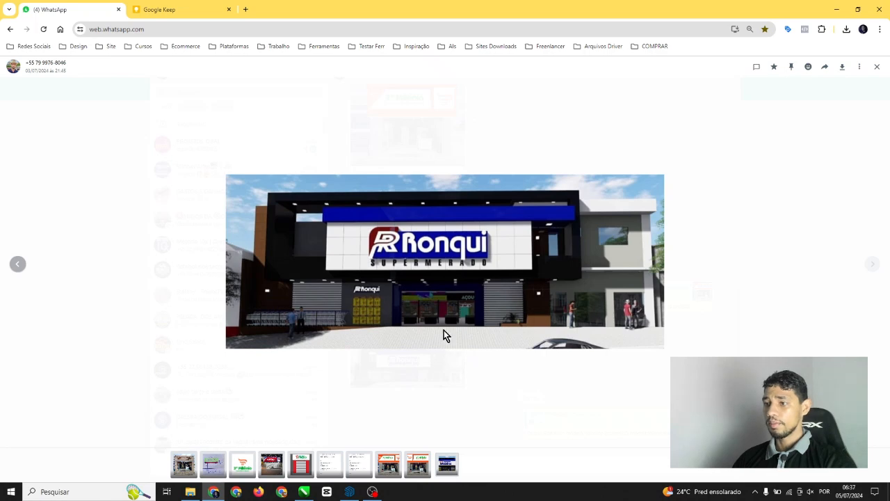
{"action": "right_click", "coordinate": [403, 299]}
{"action": "left_click", "coordinate": [431, 334]}
{"action": "left_click", "coordinate": [837, 9]}
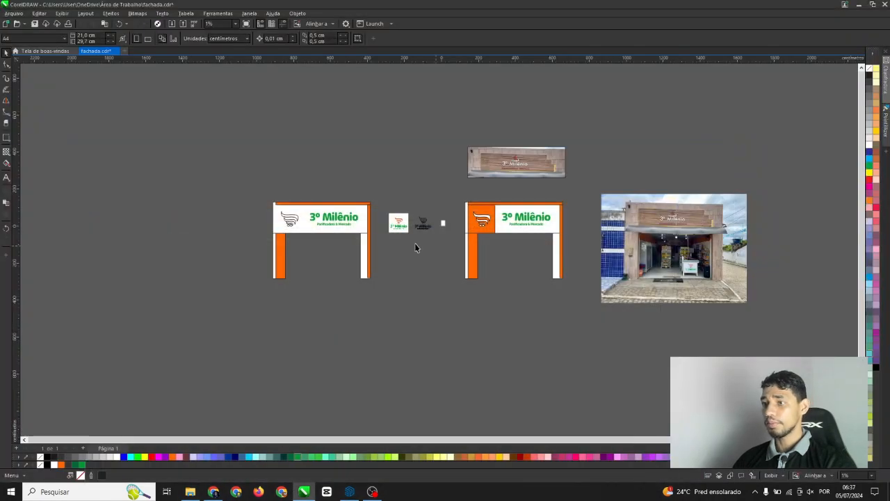
{"action": "scroll", "coordinate": [359, 186], "scroll_direction": "up", "scroll_amount": 1}
{"action": "key", "text": "ctrl+v"}
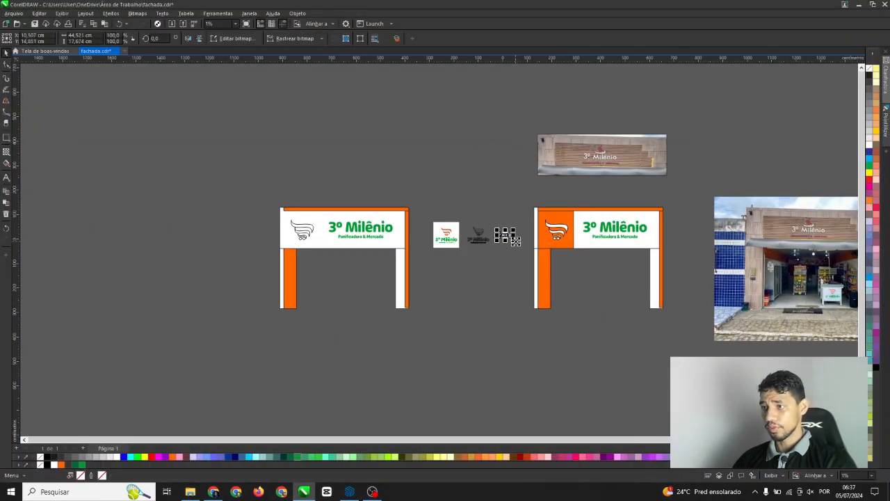
Move the Ronqui image beside the copied facade and enlarge it to about 372 × 148 cm
{"action": "left_click_drag", "start_coordinate": [515, 242], "coordinate": [226, 272], "text": "shift"}
{"action": "scroll", "coordinate": [227, 250], "scroll_direction": "up", "scroll_amount": 2}
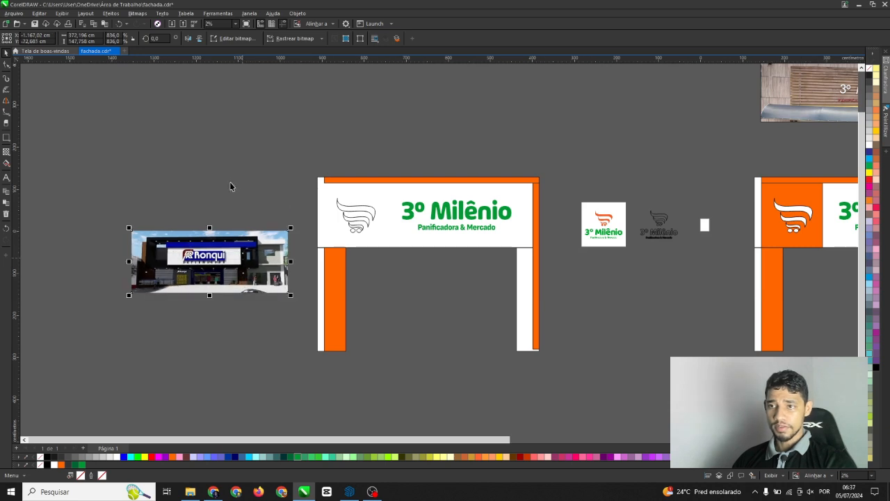
{"action": "scroll", "coordinate": [226, 232], "scroll_direction": "up", "scroll_amount": 1}
{"action": "left_click", "coordinate": [283, 258]}
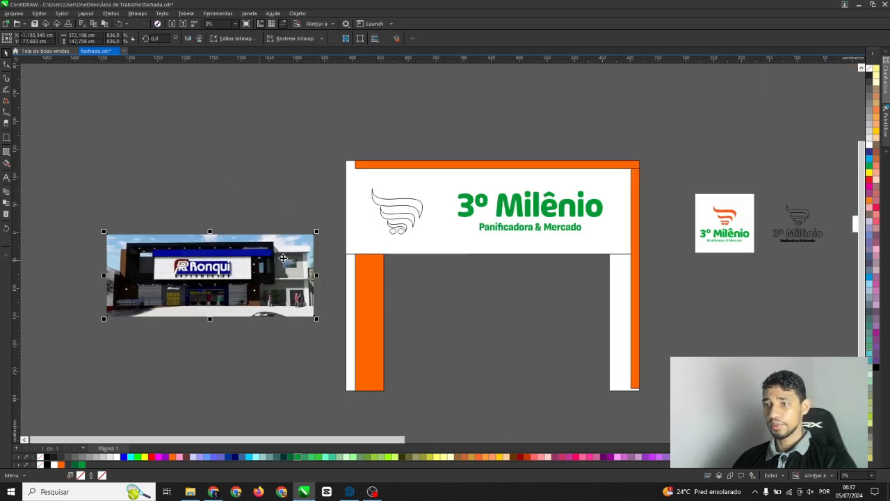
{"action": "left_click", "coordinate": [286, 190]}
{"action": "scroll", "coordinate": [362, 240], "scroll_direction": "up", "scroll_amount": 1}
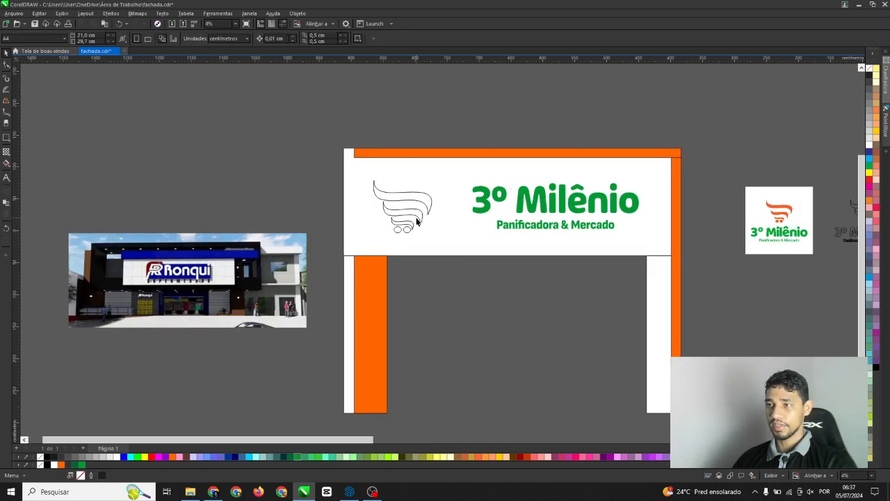
Fill the copied layout's cart symbol with the facade's orange and delete the orange strip on the left pillar
{"action": "left_click", "coordinate": [413, 214]}
{"action": "left_click", "coordinate": [413, 213]}
{"action": "left_click", "coordinate": [62, 464]}
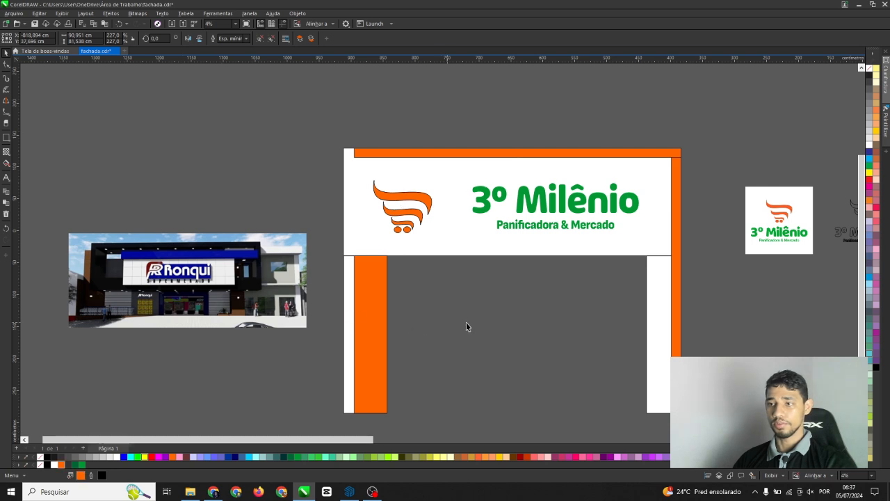
{"action": "left_click", "coordinate": [379, 277]}
{"action": "key", "text": "Delete"}
Shorten the vertical orange strip at the copied facade's right edge so it ends near the sign panel's lower edge
{"action": "left_click", "coordinate": [676, 293]}
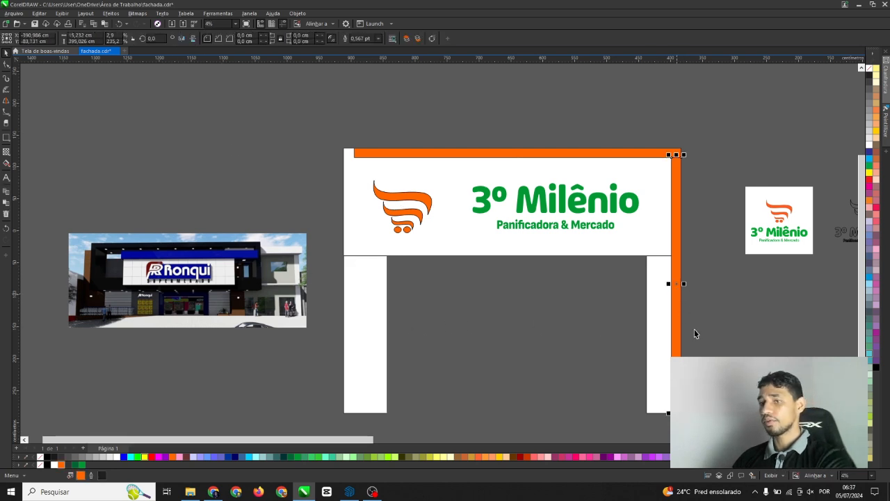
{"action": "left_click_drag", "start_coordinate": [677, 414], "coordinate": [707, 289]}
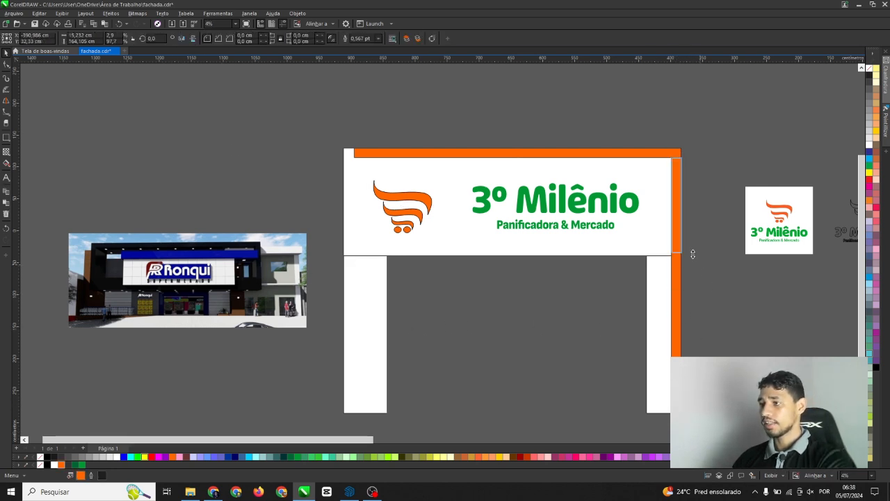
{"action": "left_click_drag", "start_coordinate": [693, 254], "coordinate": [693, 254]}
{"action": "key", "text": "Escape"}
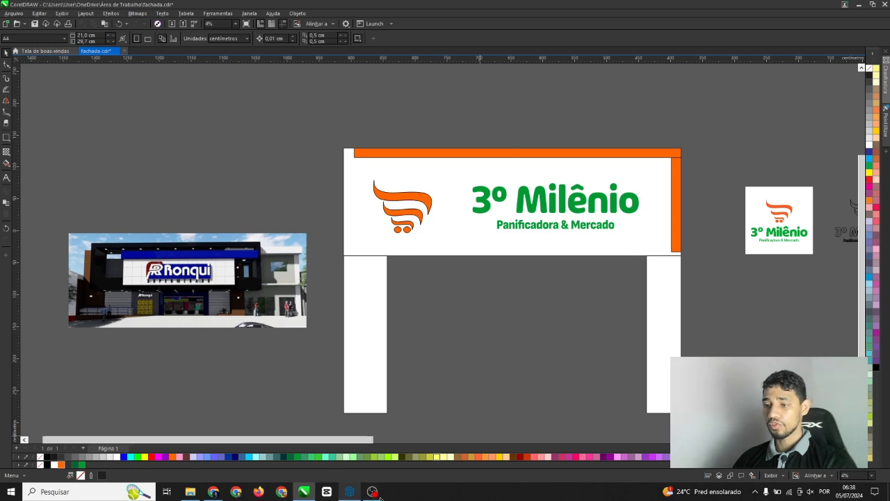
Switch to SketchUp and choose "Cor M01" from the Cores collection as the paint material for the storefront
{"action": "left_click", "coordinate": [350, 492]}
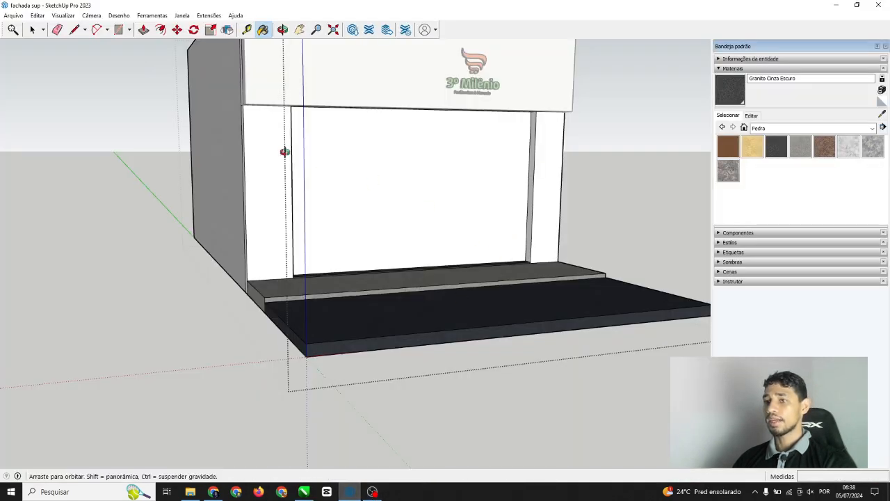
{"action": "scroll", "coordinate": [456, 160], "scroll_direction": "up", "scroll_amount": 3}
{"action": "left_click", "coordinate": [771, 129]}
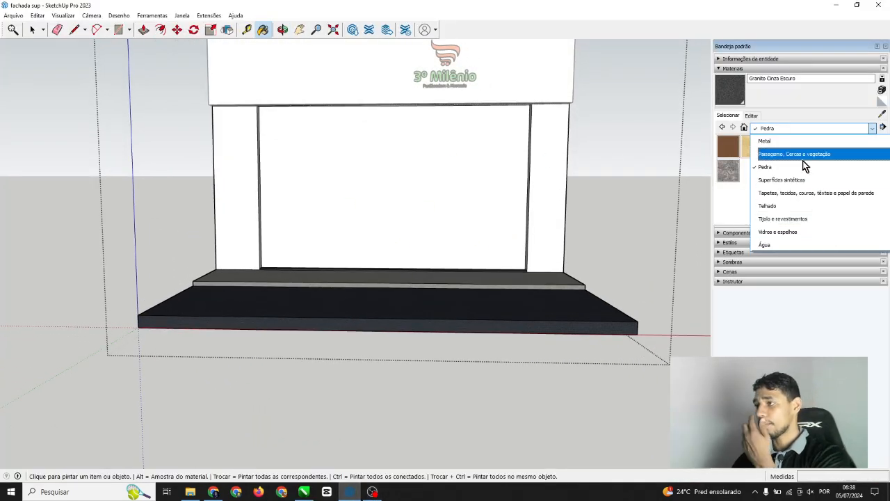
{"action": "scroll", "coordinate": [800, 167], "scroll_direction": "up", "scroll_amount": 1}
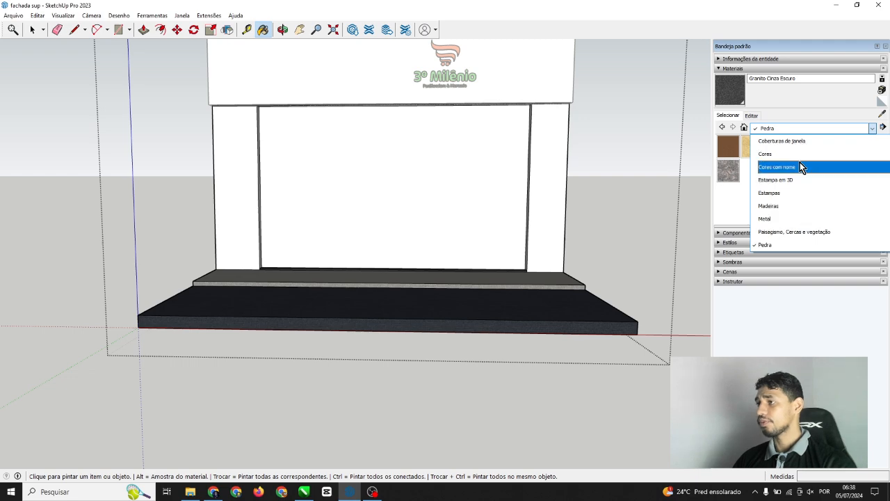
{"action": "left_click", "coordinate": [793, 155]}
{"action": "scroll", "coordinate": [821, 187], "scroll_direction": "down", "scroll_amount": 10}
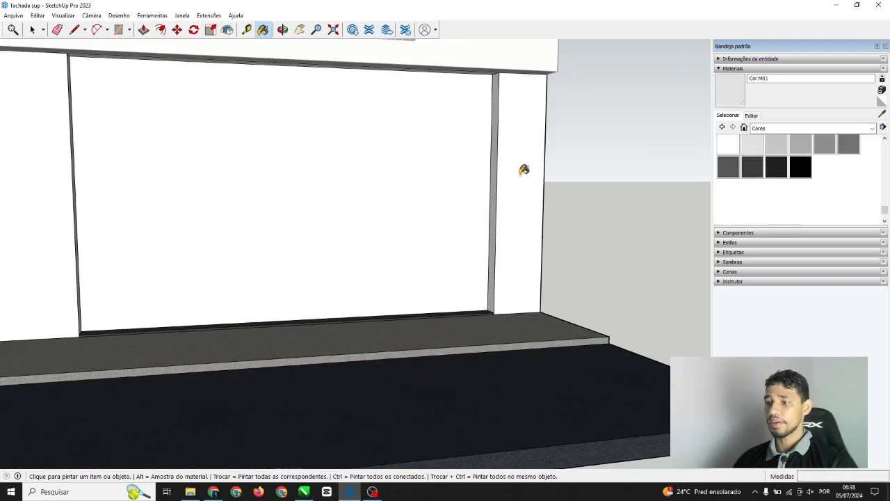
{"action": "scroll", "coordinate": [520, 172], "scroll_direction": "down", "scroll_amount": 4}
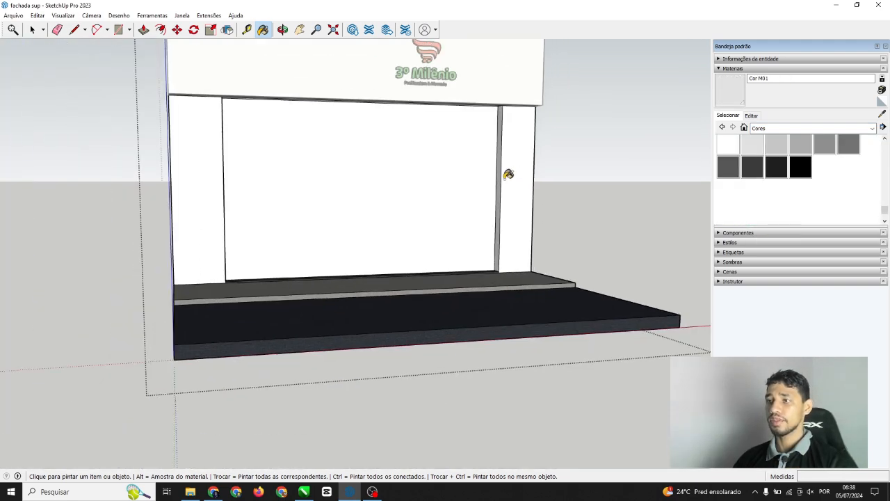
{"action": "middle_click_drag", "start_coordinate": [509, 175], "coordinate": [410, 191]}
{"action": "middle_click_drag", "start_coordinate": [504, 161], "coordinate": [445, 169]}
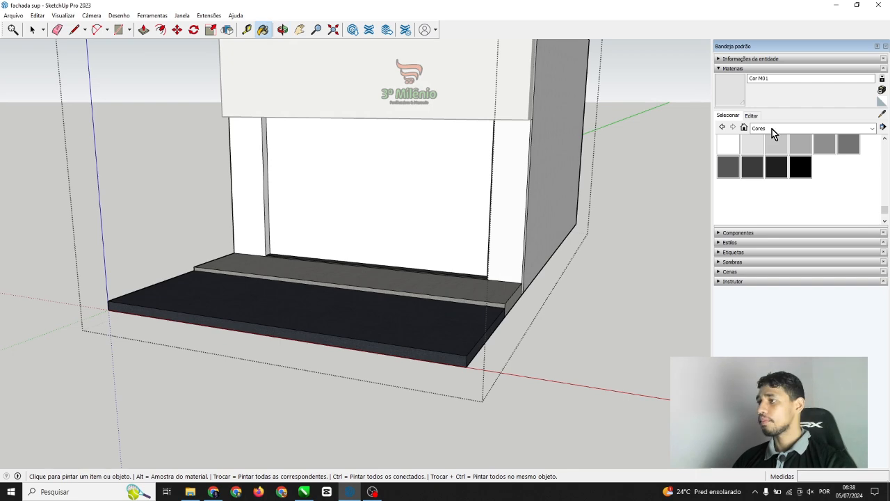
Paint the storefront's large door face with "Metal brilhante ondulado" from the Metal collection
{"action": "left_click", "coordinate": [775, 130]}
{"action": "left_click", "coordinate": [788, 206]}
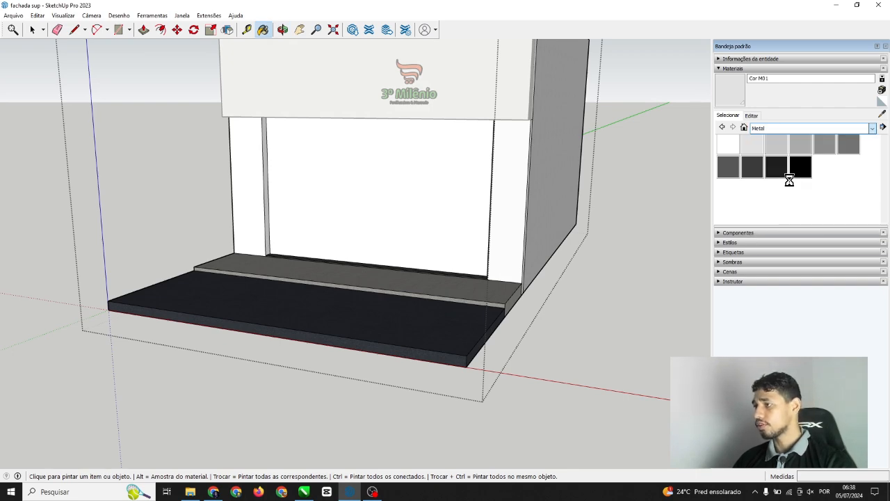
{"action": "left_click", "coordinate": [830, 149]}
{"action": "left_click", "coordinate": [397, 179]}
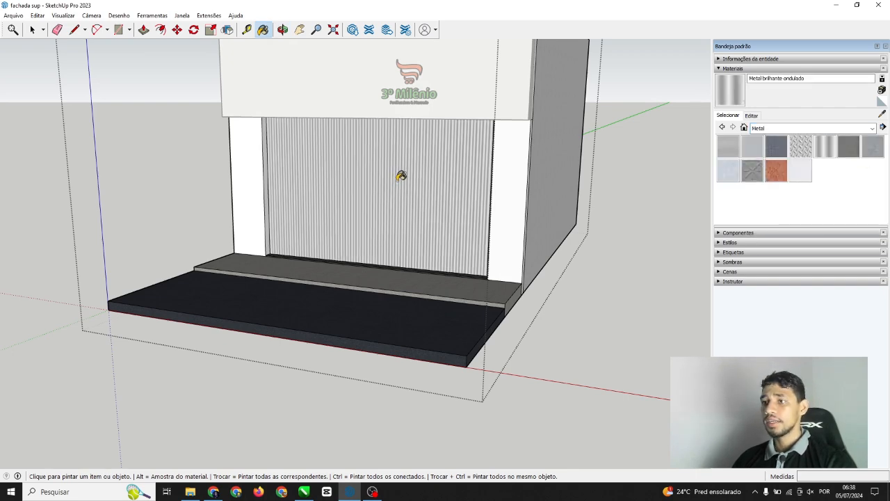
Examine the corrugated metal door and the surrounding facade from close up and from a distance
{"action": "mouse_move", "coordinate": [397, 179]}
{"action": "middle_mouse_down"}
{"action": "mouse_move", "coordinate": [501, 144]}
{"action": "mouse_move", "coordinate": [321, 130]}
{"action": "mouse_move", "coordinate": [318, 103]}
{"action": "middle_mouse_up"}
{"action": "middle_click_drag", "start_coordinate": [236, 119], "coordinate": [435, 111]}
{"action": "scroll", "coordinate": [455, 207], "scroll_direction": "up", "scroll_amount": 2}
{"action": "middle_click_drag", "start_coordinate": [455, 208], "coordinate": [323, 166]}
{"action": "scroll", "coordinate": [331, 84], "scroll_direction": "up", "scroll_amount": 3}
{"action": "scroll", "coordinate": [332, 83], "scroll_direction": "up", "scroll_amount": 2}
{"action": "scroll", "coordinate": [306, 159], "scroll_direction": "down", "scroll_amount": 3}
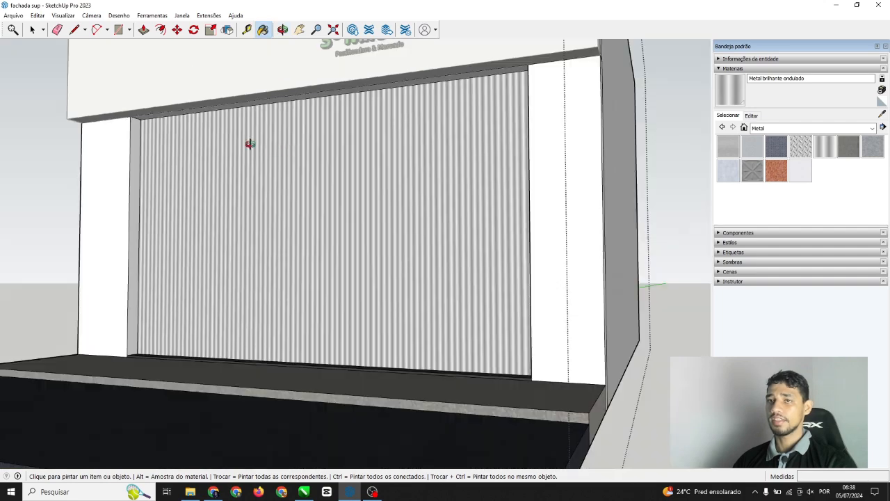
{"action": "mouse_move", "coordinate": [250, 144]}
{"action": "middle_mouse_down"}
{"action": "mouse_move", "coordinate": [157, 104]}
{"action": "mouse_move", "coordinate": [249, 148]}
{"action": "middle_mouse_up"}
{"action": "scroll", "coordinate": [355, 173], "scroll_direction": "down", "scroll_amount": 3}
{"action": "scroll", "coordinate": [355, 173], "scroll_direction": "down", "scroll_amount": 2}
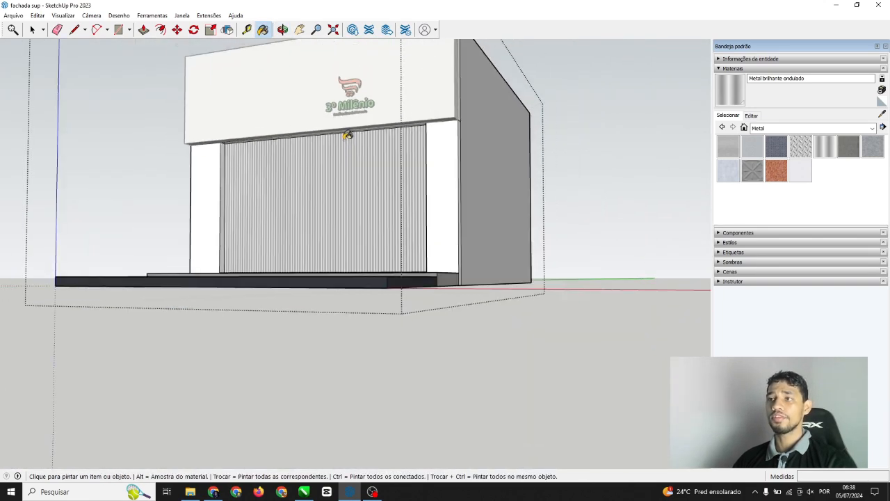
{"action": "left_click", "coordinate": [30, 34]}
{"action": "scroll", "coordinate": [374, 240], "scroll_direction": "down", "scroll_amount": 2}
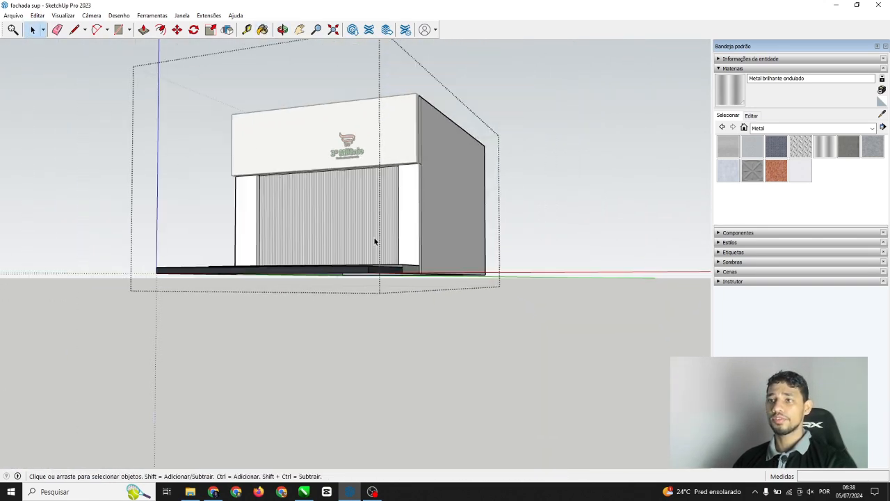
{"action": "middle_click_drag", "start_coordinate": [374, 241], "coordinate": [357, 202]}
{"action": "scroll", "coordinate": [362, 188], "scroll_direction": "up", "scroll_amount": 4}
Paint the front face of the right pillar with "Cor M02" from the Cores collection
{"action": "left_click", "coordinate": [443, 208]}
{"action": "scroll", "coordinate": [439, 214], "scroll_direction": "down", "scroll_amount": 2}
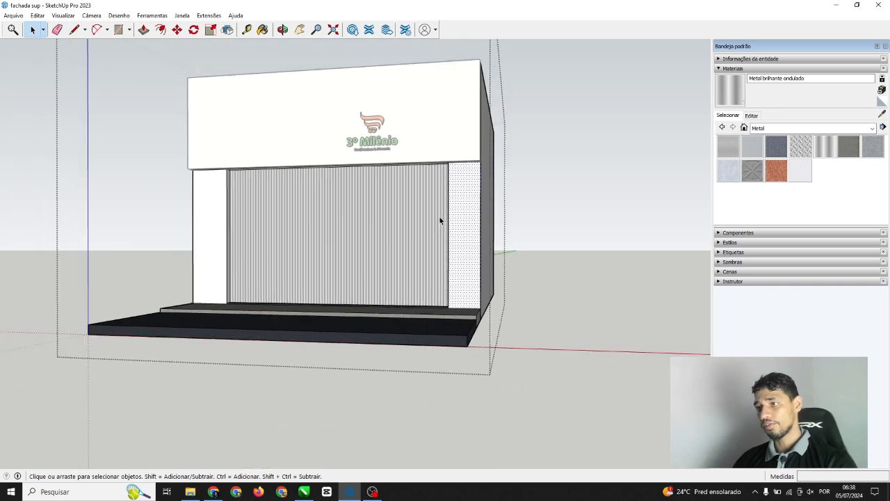
{"action": "middle_click_drag", "start_coordinate": [439, 216], "coordinate": [498, 226]}
{"action": "scroll", "coordinate": [405, 214], "scroll_direction": "up", "scroll_amount": 2}
{"action": "left_click", "coordinate": [123, 222]}
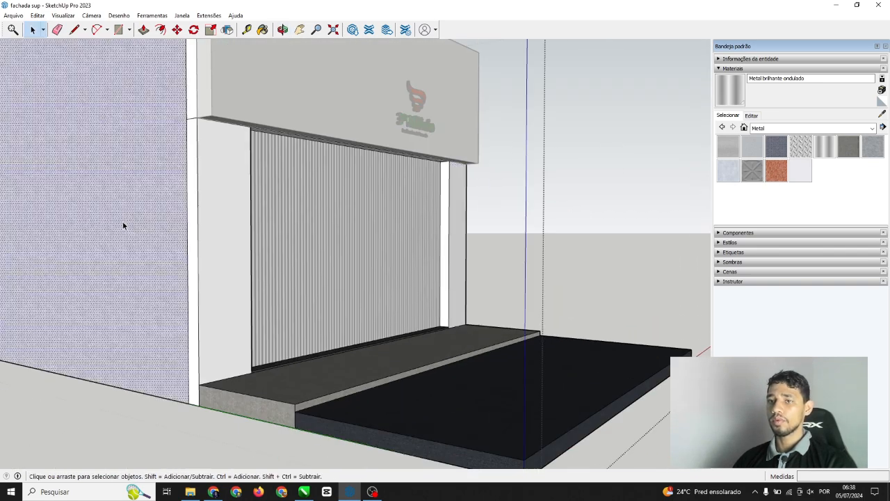
{"action": "left_click", "coordinate": [202, 188]}
{"action": "middle_click_drag", "start_coordinate": [355, 215], "coordinate": [261, 204]}
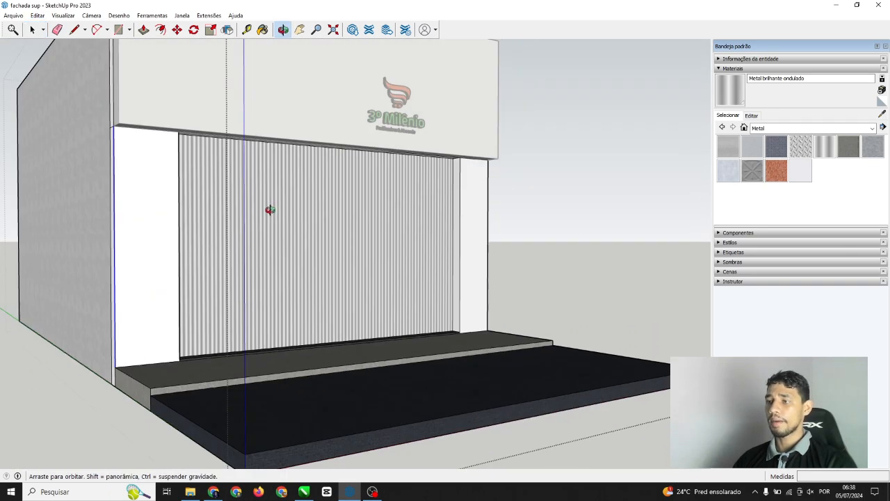
{"action": "left_click", "coordinate": [790, 131]}
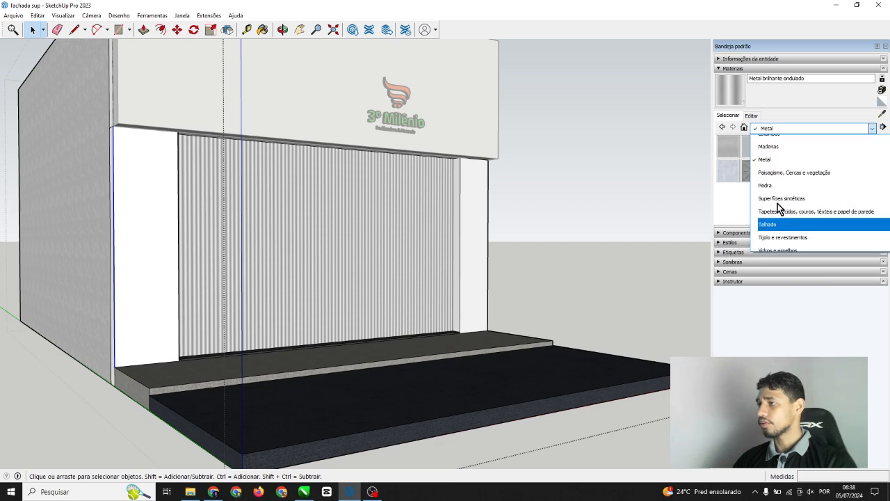
{"action": "scroll", "coordinate": [779, 208], "scroll_direction": "up", "scroll_amount": 3}
{"action": "left_click", "coordinate": [778, 195]}
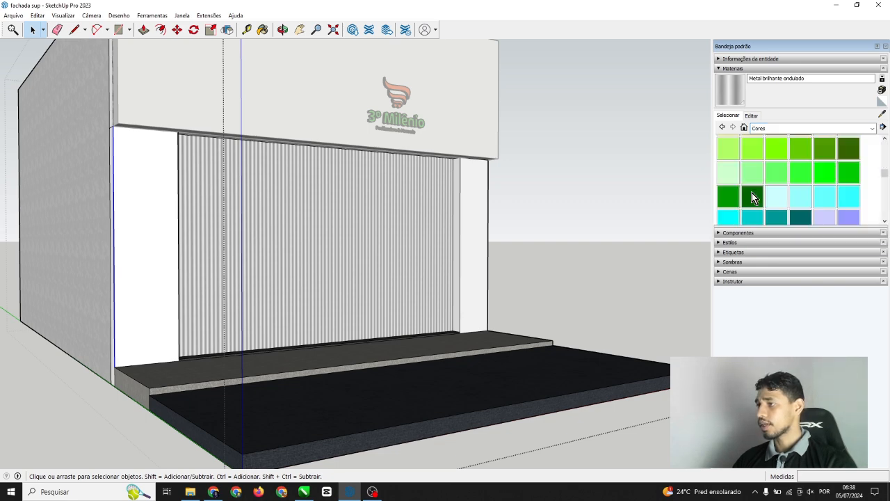
{"action": "scroll", "coordinate": [771, 179], "scroll_direction": "down", "scroll_amount": 5}
{"action": "scroll", "coordinate": [773, 182], "scroll_direction": "down", "scroll_amount": 2}
{"action": "scroll", "coordinate": [773, 186], "scroll_direction": "up", "scroll_amount": 1}
{"action": "left_click", "coordinate": [776, 196]}
{"action": "left_click", "coordinate": [471, 208]}
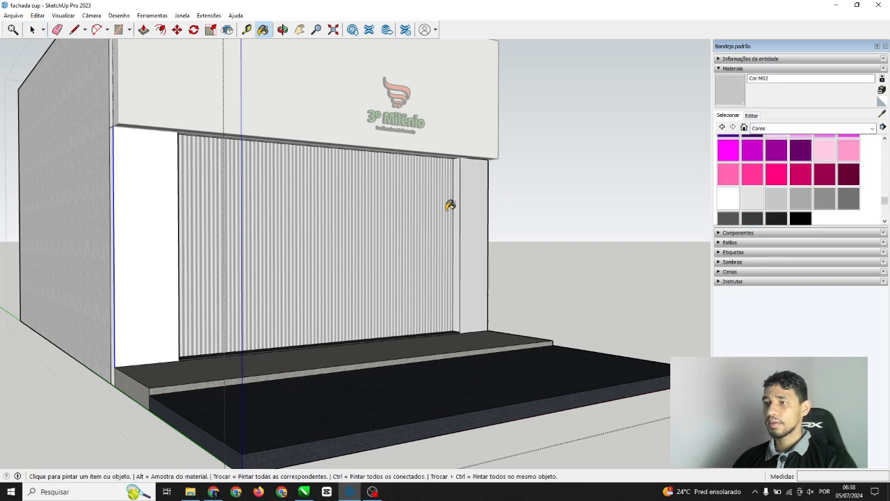
Paint the narrow face between the metal door and the right pillar with "Cor M02"
{"action": "scroll", "coordinate": [447, 202], "scroll_direction": "up", "scroll_amount": 3}
{"action": "right_click", "coordinate": [447, 202]}
{"action": "left_click", "coordinate": [470, 162]}
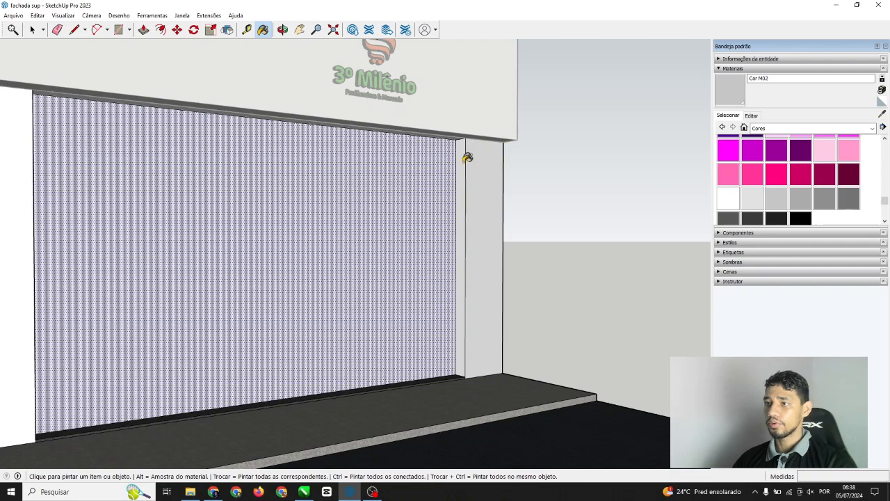
{"action": "left_click", "coordinate": [464, 161]}
Paint the white strip at the front edge of the side wall and the remaining white pillar faces with "Cor M02"
{"action": "scroll", "coordinate": [511, 160], "scroll_direction": "down", "scroll_amount": 3}
{"action": "middle_click_drag", "start_coordinate": [327, 194], "coordinate": [129, 202]}
{"action": "scroll", "coordinate": [375, 170], "scroll_direction": "up", "scroll_amount": 3}
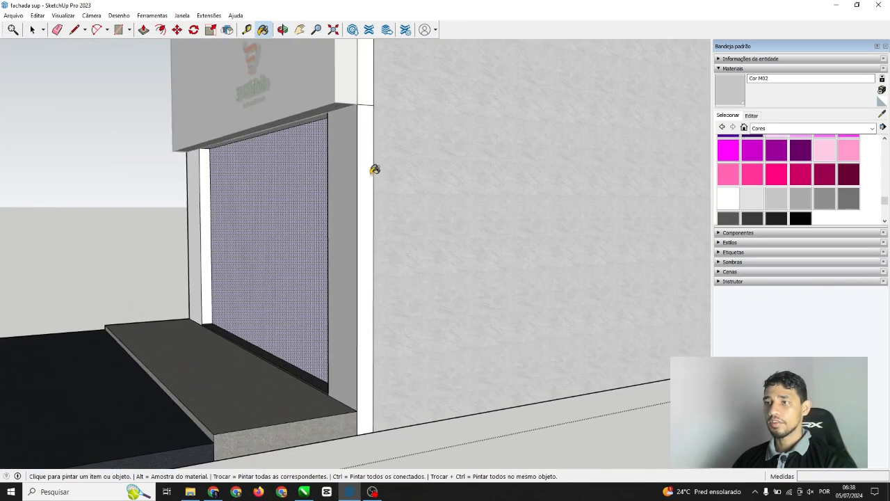
{"action": "left_click", "coordinate": [375, 169]}
{"action": "scroll", "coordinate": [463, 174], "scroll_direction": "down", "scroll_amount": 3}
{"action": "mouse_move", "coordinate": [463, 175]}
{"action": "middle_mouse_down"}
{"action": "mouse_move", "coordinate": [342, 342]}
{"action": "mouse_move", "coordinate": [388, 353]}
{"action": "mouse_move", "coordinate": [387, 258]}
{"action": "mouse_move", "coordinate": [243, 157]}
{"action": "mouse_move", "coordinate": [15, 84]}
{"action": "middle_mouse_up"}
{"action": "scroll", "coordinate": [422, 238], "scroll_direction": "up", "scroll_amount": 3}
{"action": "left_click", "coordinate": [417, 249]}
Leave the building group and inspect the painted facade from several angles, ending on a front view
{"action": "left_click", "coordinate": [32, 30]}
{"action": "left_click", "coordinate": [299, 208]}
{"action": "scroll", "coordinate": [302, 210], "scroll_direction": "down", "scroll_amount": 1}
{"action": "scroll", "coordinate": [268, 217], "scroll_direction": "down", "scroll_amount": 2}
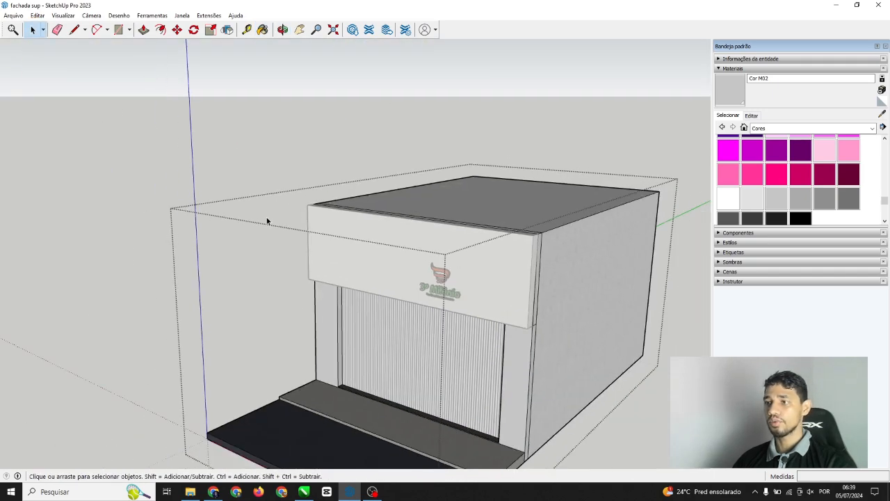
{"action": "middle_click_drag", "start_coordinate": [268, 217], "coordinate": [412, 223]}
{"action": "middle_click_drag", "start_coordinate": [476, 276], "coordinate": [248, 207]}
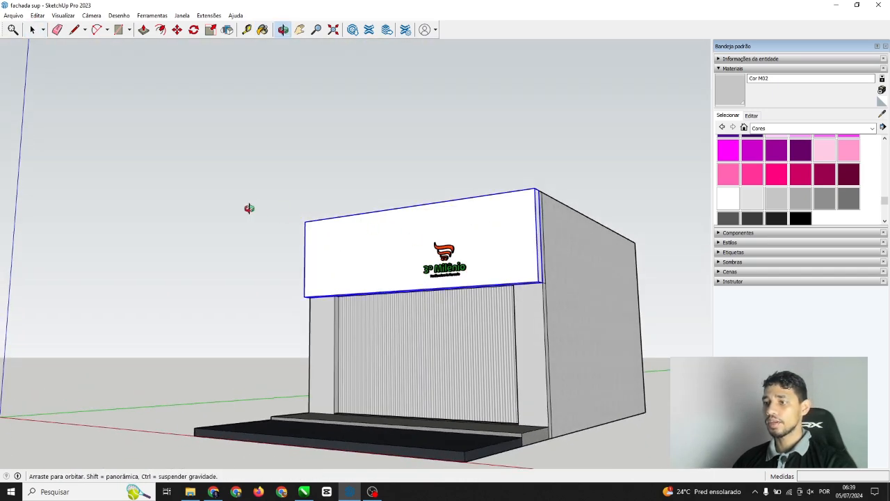
{"action": "scroll", "coordinate": [246, 236], "scroll_direction": "up", "scroll_amount": 1}
{"action": "left_click", "coordinate": [245, 241]}
{"action": "scroll", "coordinate": [528, 283], "scroll_direction": "down", "scroll_amount": 3}
{"action": "middle_click_drag", "start_coordinate": [529, 282], "coordinate": [481, 248]}
{"action": "scroll", "coordinate": [481, 248], "scroll_direction": "up", "scroll_amount": 4}
{"action": "scroll", "coordinate": [481, 248], "scroll_direction": "down", "scroll_amount": 4}
{"action": "middle_click_drag", "start_coordinate": [348, 222], "coordinate": [423, 215]}
{"action": "scroll", "coordinate": [423, 215], "scroll_direction": "down", "scroll_amount": 2}
{"action": "scroll", "coordinate": [479, 330], "scroll_direction": "up", "scroll_amount": 5}
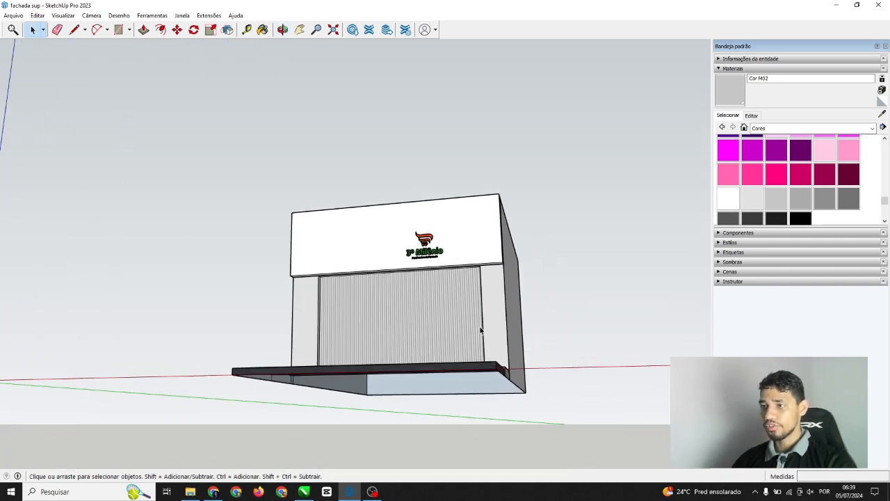
{"action": "middle_click_drag", "start_coordinate": [455, 334], "coordinate": [520, 402]}
{"action": "scroll", "coordinate": [342, 280], "scroll_direction": "down", "scroll_amount": 3}
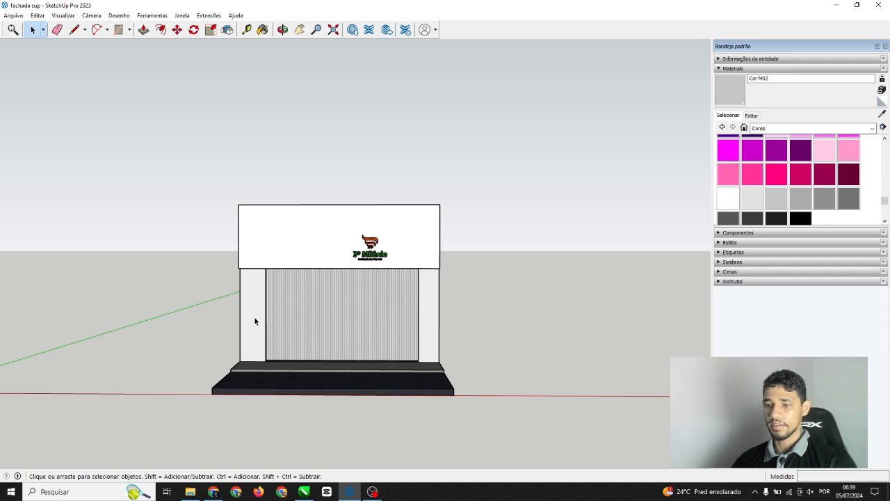
Switch to CorelDRAW, enlarge the facade's cart symbol to about 103 × 92 cm and move it next to the lettering
{"action": "left_click", "coordinate": [304, 491]}
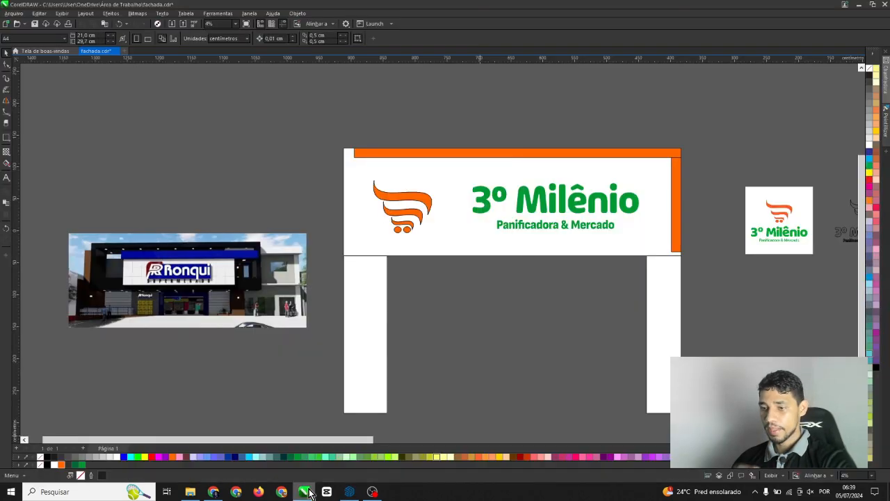
{"action": "scroll", "coordinate": [409, 314], "scroll_direction": "down", "scroll_amount": 2}
{"action": "scroll", "coordinate": [465, 228], "scroll_direction": "up", "scroll_amount": 3}
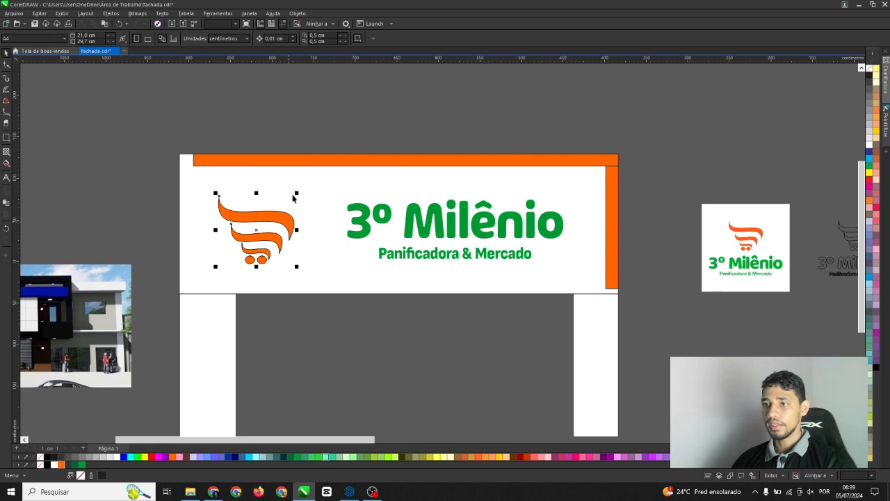
{"action": "left_click_drag", "start_coordinate": [297, 192], "coordinate": [320, 184]}
{"action": "left_click_drag", "start_coordinate": [289, 211], "coordinate": [325, 210], "text": "ctrl"}
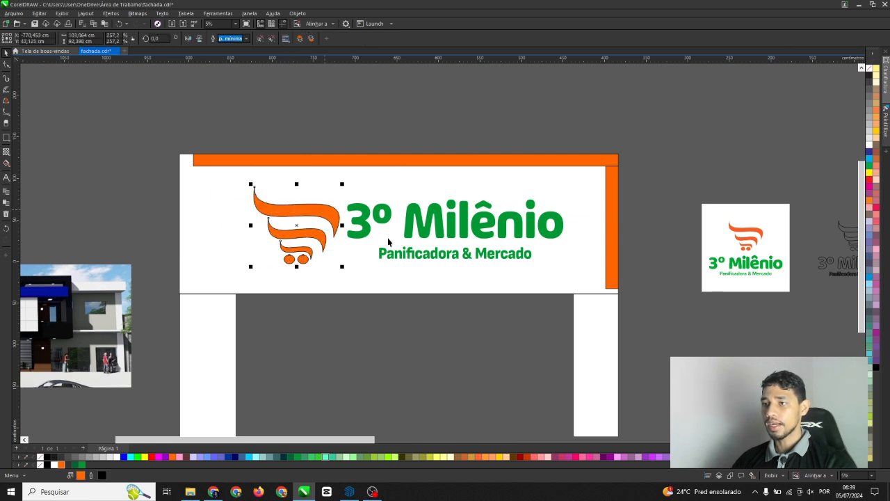
Lower the green lettering slightly and reduce it to about 251 × 69 cm, and shrink the cart symbol to about 97 × 87 cm
{"action": "scroll", "coordinate": [389, 242], "scroll_direction": "up", "scroll_amount": 1}
{"action": "left_click_drag", "start_coordinate": [416, 215], "coordinate": [422, 224]}
{"action": "scroll", "coordinate": [422, 224], "scroll_direction": "up", "scroll_amount": 1}
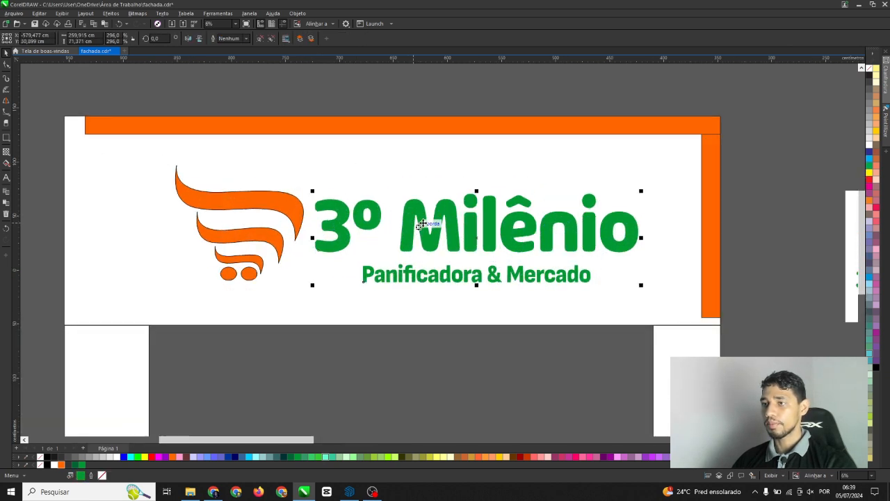
{"action": "scroll", "coordinate": [423, 224], "scroll_direction": "up", "scroll_amount": 1}
{"action": "left_click_drag", "start_coordinate": [277, 304], "coordinate": [284, 302], "text": "shift"}
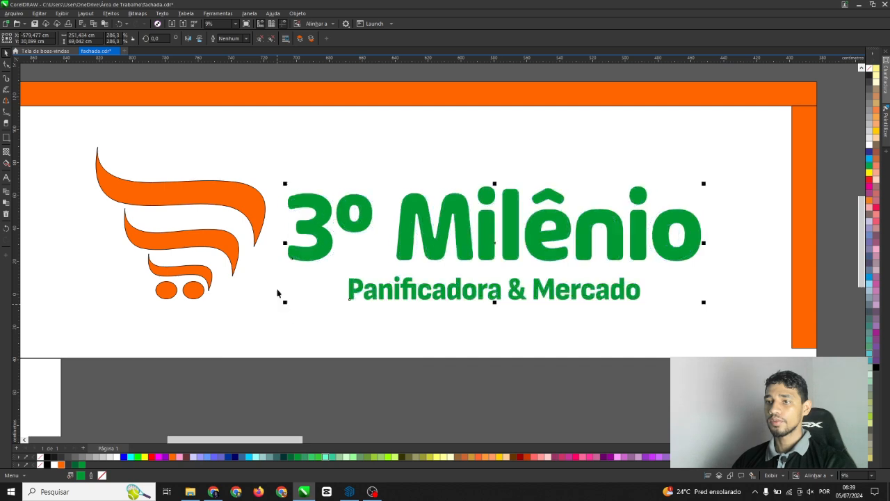
{"action": "scroll", "coordinate": [394, 194], "scroll_direction": "down", "scroll_amount": 3}
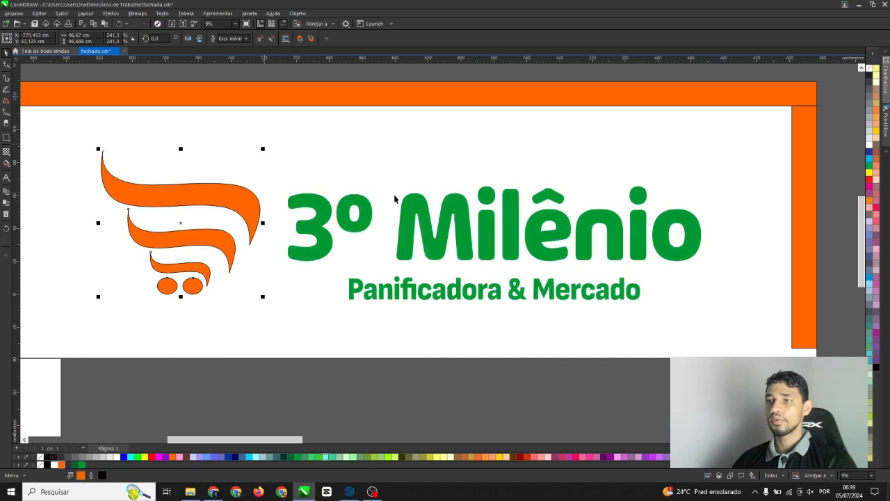
{"action": "left_click", "coordinate": [254, 174]}
{"action": "scroll", "coordinate": [271, 165], "scroll_direction": "up", "scroll_amount": 1}
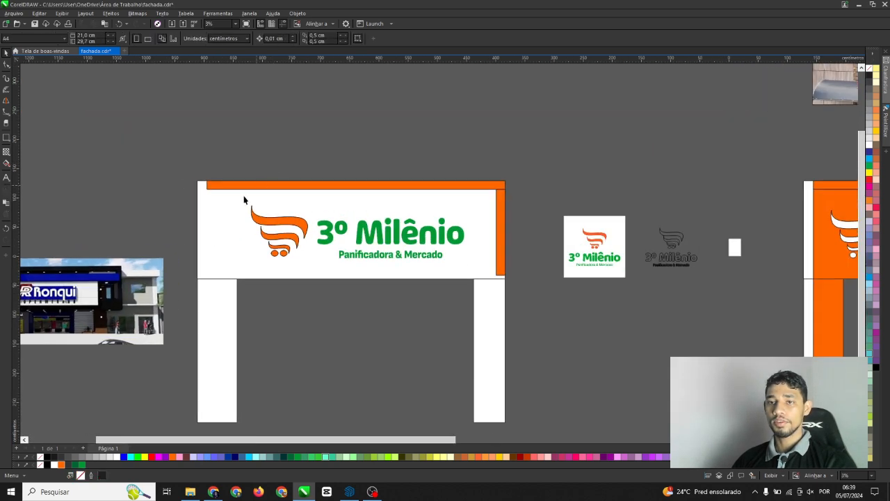
Try to extend the vertical orange strip down to the sign panel's lower edge
{"action": "scroll", "coordinate": [404, 170], "scroll_direction": "down", "scroll_amount": 1}
{"action": "scroll", "coordinate": [452, 156], "scroll_direction": "up", "scroll_amount": 1}
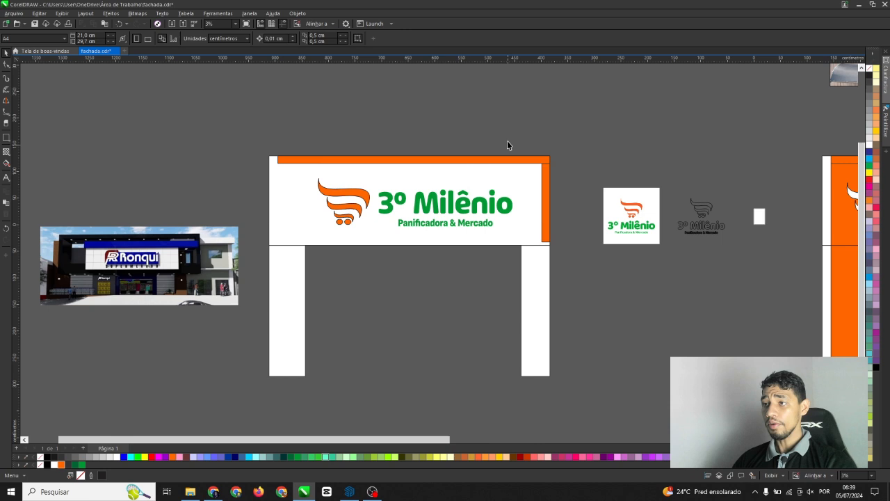
{"action": "scroll", "coordinate": [543, 175], "scroll_direction": "up", "scroll_amount": 1}
{"action": "left_click", "coordinate": [556, 178]}
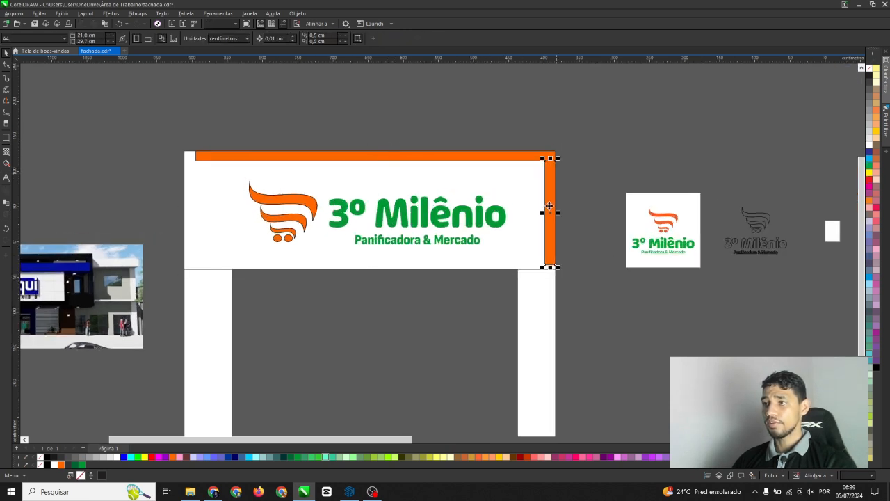
{"action": "scroll", "coordinate": [549, 206], "scroll_direction": "down", "scroll_amount": 1}
{"action": "scroll", "coordinate": [547, 153], "scroll_direction": "up", "scroll_amount": 1}
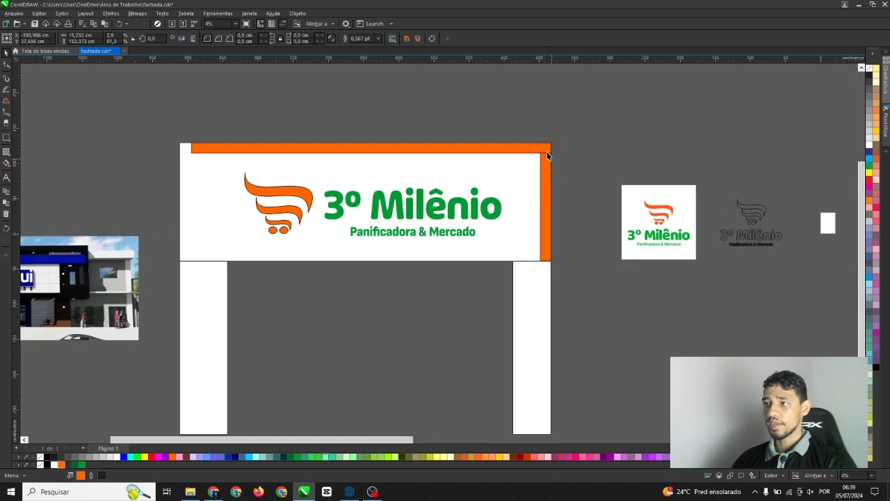
{"action": "scroll", "coordinate": [549, 153], "scroll_direction": "up", "scroll_amount": 1}
{"action": "scroll", "coordinate": [554, 149], "scroll_direction": "down", "scroll_amount": 1}
{"action": "left_click", "coordinate": [160, 148]}
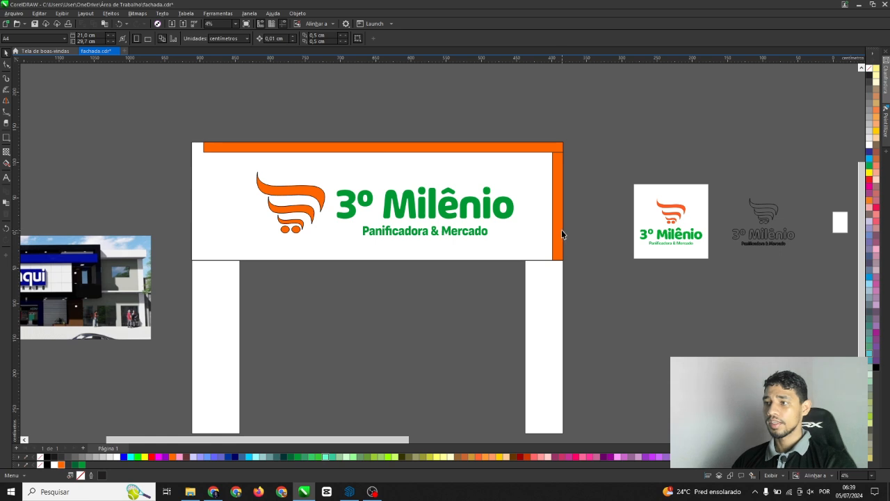
{"action": "scroll", "coordinate": [417, 266], "scroll_direction": "down", "scroll_amount": 2}
{"action": "scroll", "coordinate": [308, 83], "scroll_direction": "up", "scroll_amount": 1}
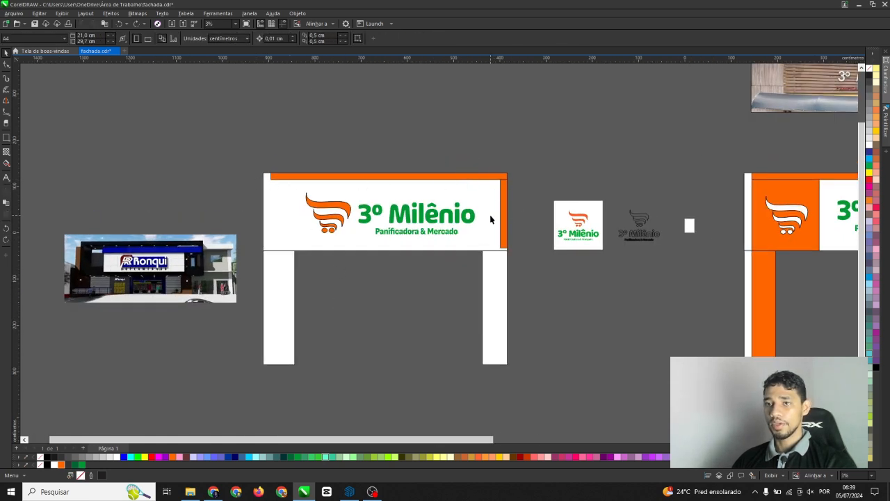
Move the cart symbol and lettering together slightly up and to the left on the sign panel
{"action": "scroll", "coordinate": [408, 202], "scroll_direction": "up", "scroll_amount": 1}
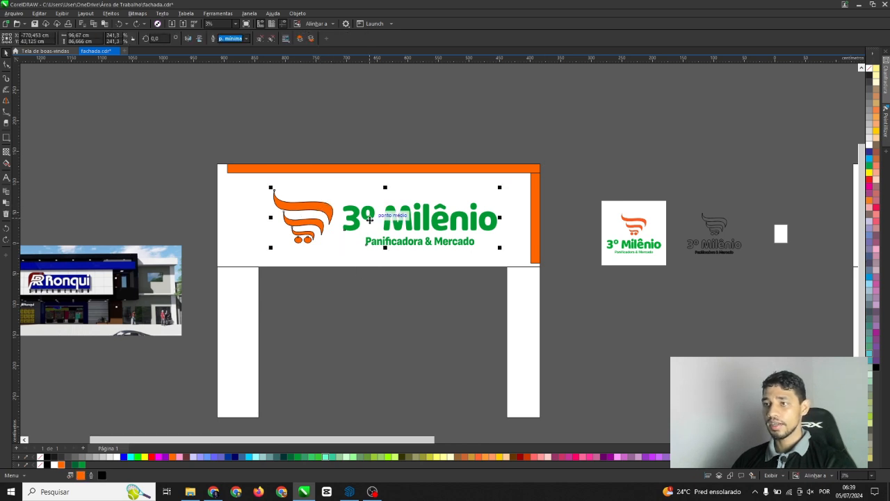
{"action": "left_click_drag", "start_coordinate": [370, 220], "coordinate": [365, 217]}
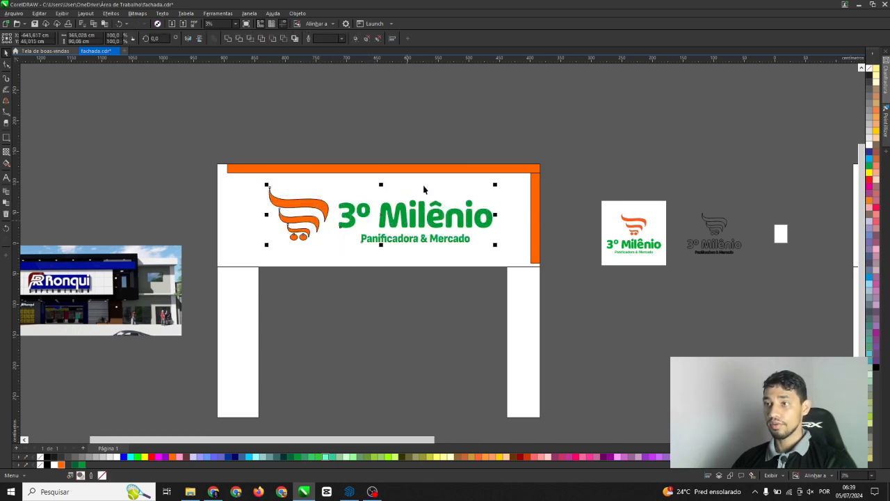
{"action": "left_click", "coordinate": [399, 131]}
Draw a rectangle about 438 × 106 cm around the logo and center it horizontally on the sign panel
{"action": "scroll", "coordinate": [349, 304], "scroll_direction": "down", "scroll_amount": 2}
{"action": "scroll", "coordinate": [361, 312], "scroll_direction": "up", "scroll_amount": 1}
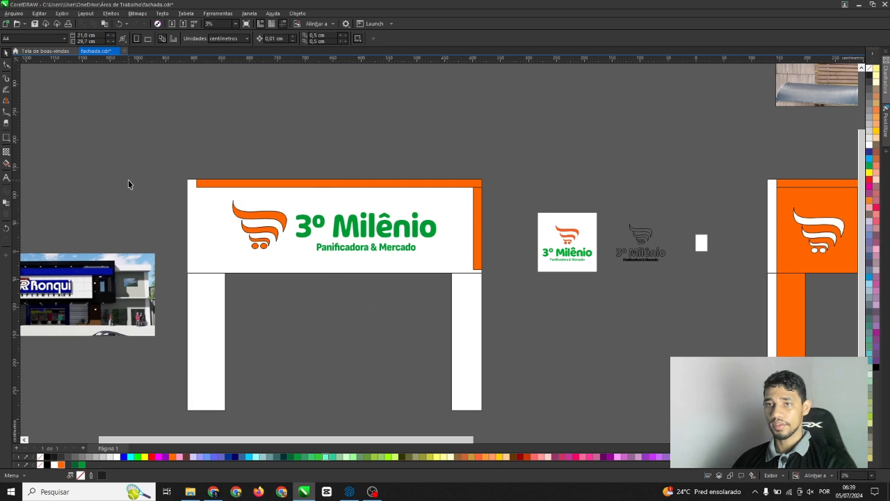
{"action": "left_click", "coordinate": [6, 139]}
{"action": "scroll", "coordinate": [212, 226], "scroll_direction": "up", "scroll_amount": 1}
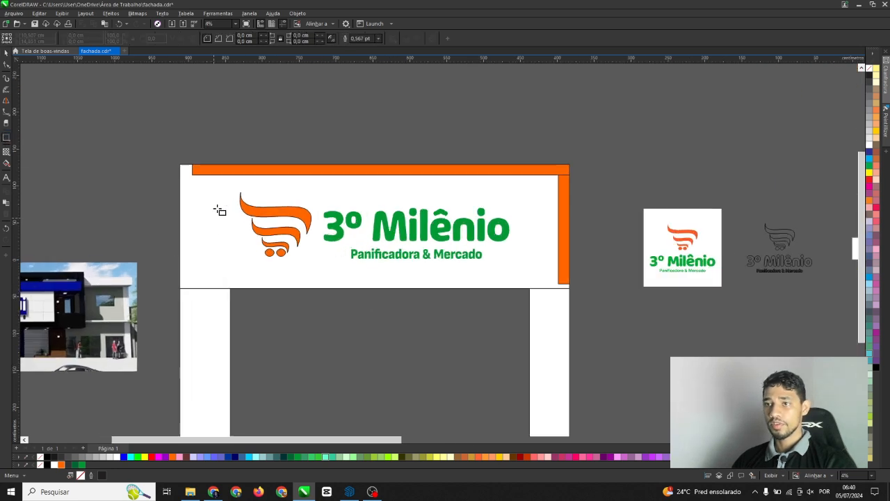
{"action": "left_click_drag", "start_coordinate": [236, 250], "coordinate": [536, 270]}
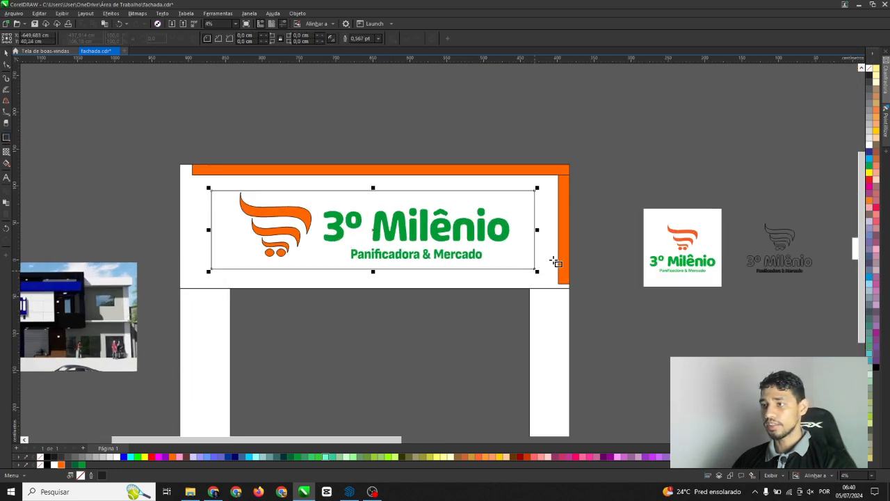
{"action": "key", "text": "c"}
{"action": "left_click", "coordinate": [586, 217]}
Fill the rectangle around the logo with the facade's orange
{"action": "scroll", "coordinate": [407, 209], "scroll_direction": "up", "scroll_amount": 1}
{"action": "left_click", "coordinate": [405, 199]}
{"action": "left_click", "coordinate": [62, 464]}
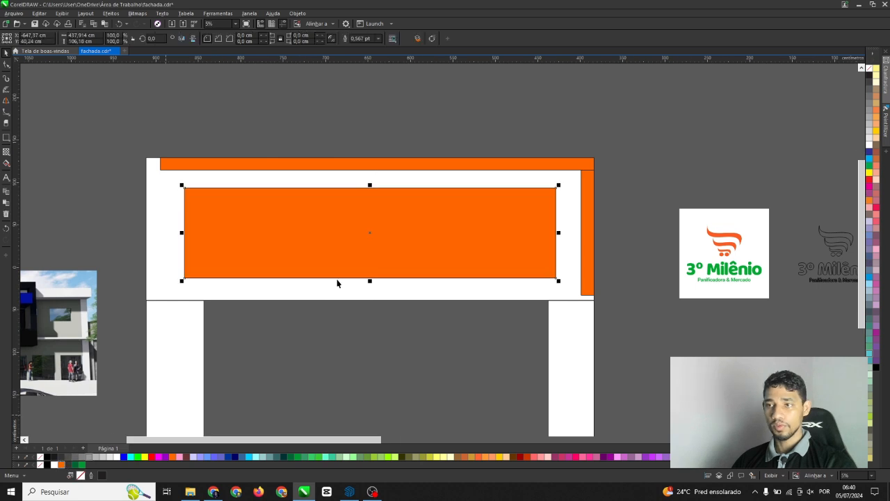
Bring the cart symbol and lettering in front of the orange rectangle and center them vertically on it
{"action": "left_click", "coordinate": [493, 356]}
{"action": "left_click_drag", "start_coordinate": [198, 119], "coordinate": [548, 306]}
{"action": "key", "text": "shift+Page_Up"}
{"action": "left_click", "coordinate": [539, 257], "text": "shift"}
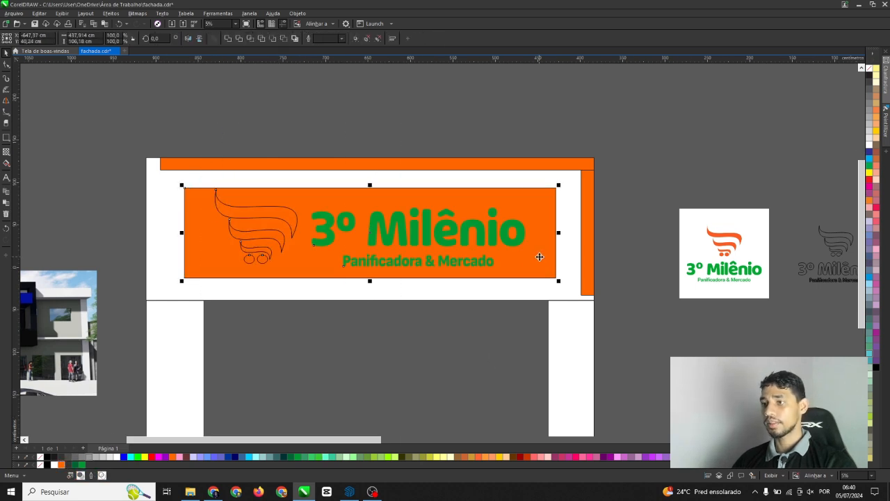
{"action": "key", "text": "e"}
{"action": "left_click", "coordinate": [418, 379]}
{"action": "left_click", "coordinate": [272, 216]}
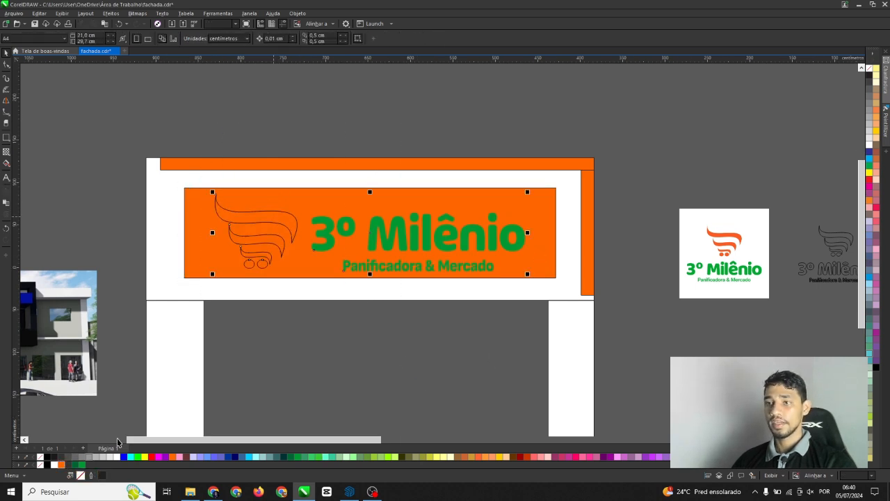
Try a white fill on the whole logo and the facade's orange on the sign panel behind it
{"action": "left_click", "coordinate": [55, 464]}
{"action": "scroll", "coordinate": [360, 139], "scroll_direction": "down", "scroll_amount": 2}
{"action": "left_click", "coordinate": [186, 175]}
{"action": "scroll", "coordinate": [189, 180], "scroll_direction": "up", "scroll_amount": 1}
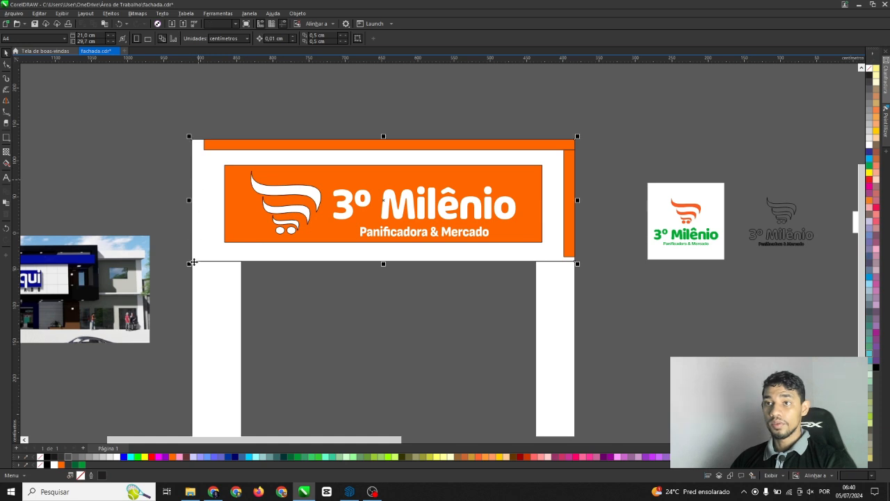
{"action": "left_click", "coordinate": [62, 465]}
{"action": "left_click", "coordinate": [329, 319]}
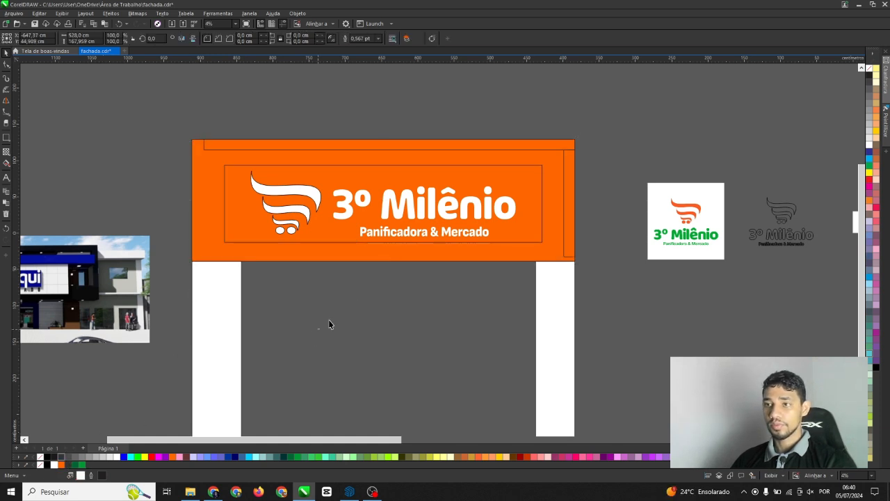
{"action": "key", "text": "ctrl+z"}
{"action": "key", "text": "ctrl+z"}
Fill the sign panel with the facade's orange and the rectangle behind the logo with white
{"action": "left_click", "coordinate": [352, 299]}
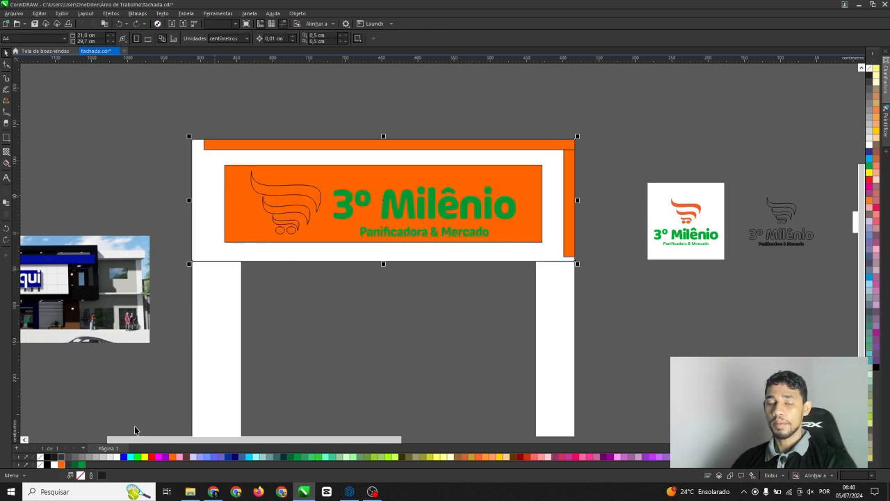
{"action": "left_click", "coordinate": [61, 465]}
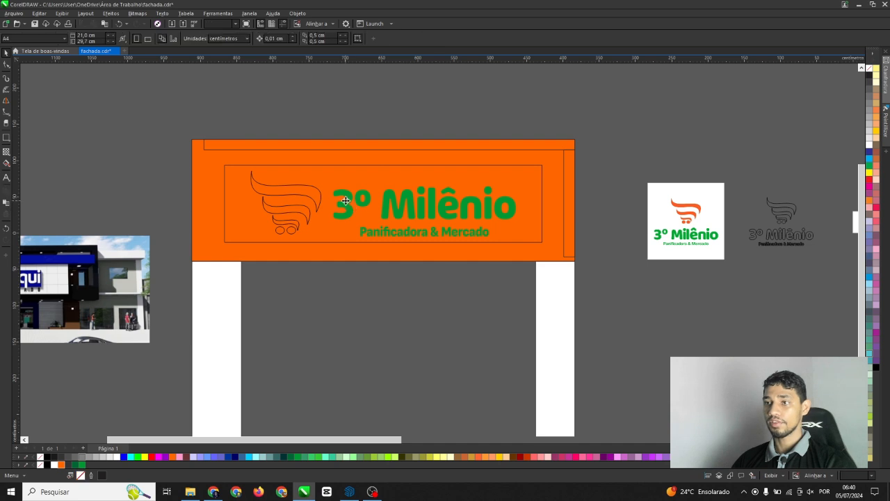
{"action": "left_click", "coordinate": [353, 209]}
{"action": "left_click", "coordinate": [53, 465]}
{"action": "left_click", "coordinate": [399, 278]}
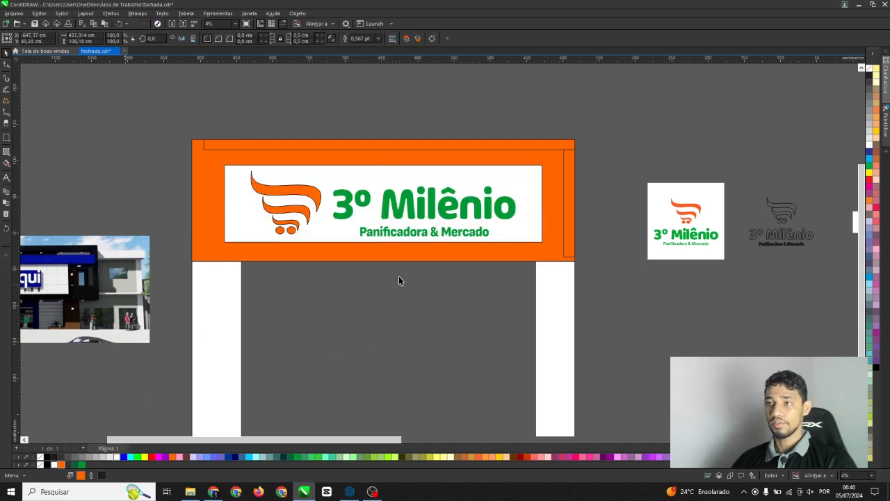
{"action": "scroll", "coordinate": [401, 281], "scroll_direction": "down", "scroll_amount": 3}
{"action": "scroll", "coordinate": [411, 209], "scroll_direction": "up", "scroll_amount": 4}
Ungroup the logo, center the lettering vertically on the white rectangle, and nudge the cart symbol slightly down and to the right
{"action": "left_click", "coordinate": [421, 242]}
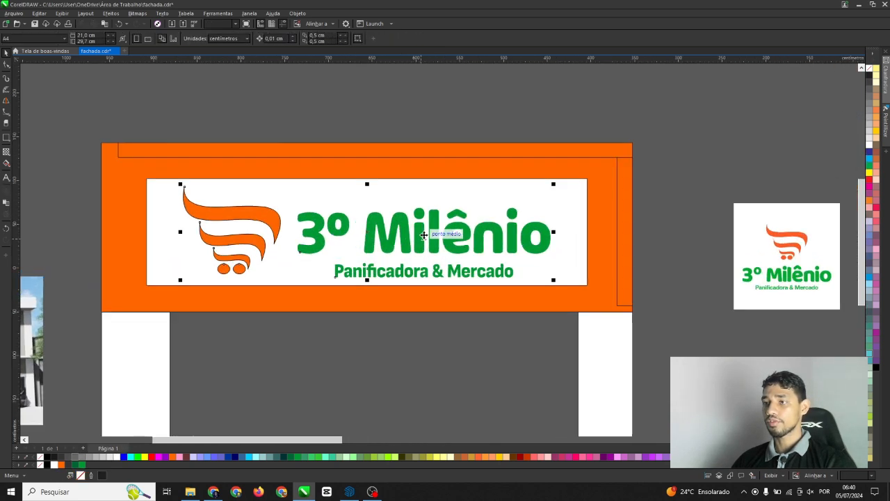
{"action": "scroll", "coordinate": [423, 236], "scroll_direction": "up", "scroll_amount": 2}
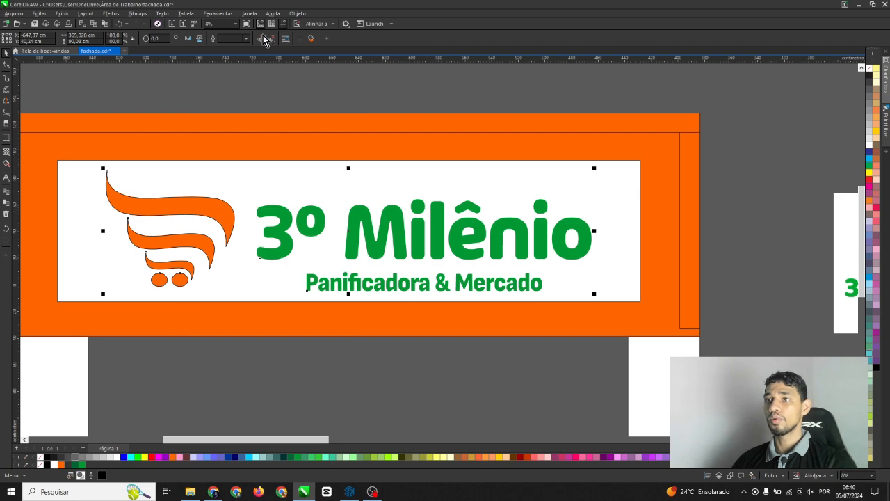
{"action": "left_click", "coordinate": [332, 187], "text": "shift"}
{"action": "key", "text": "c"}
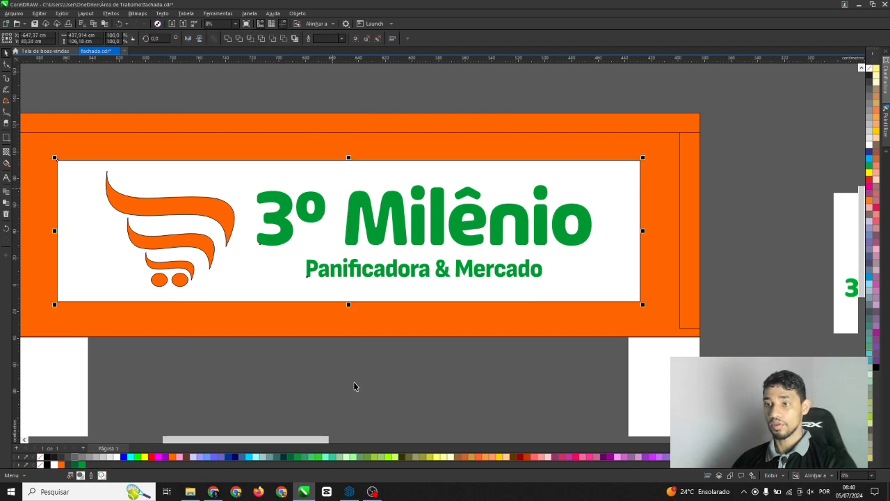
{"action": "scroll", "coordinate": [231, 212], "scroll_direction": "up", "scroll_amount": 1}
{"action": "left_click", "coordinate": [229, 215]}
{"action": "left_click_drag", "start_coordinate": [305, 201], "coordinate": [313, 211]}
{"action": "scroll", "coordinate": [370, 208], "scroll_direction": "down", "scroll_amount": 3}
{"action": "scroll", "coordinate": [398, 265], "scroll_direction": "down", "scroll_amount": 1}
Fill the horizontal strip and the vertical strip of the sign panel with the logo's dark green
{"action": "left_click", "coordinate": [487, 178]}
{"action": "left_click", "coordinate": [561, 204], "text": "shift"}
{"action": "scroll", "coordinate": [502, 177], "scroll_direction": "down", "scroll_amount": 2}
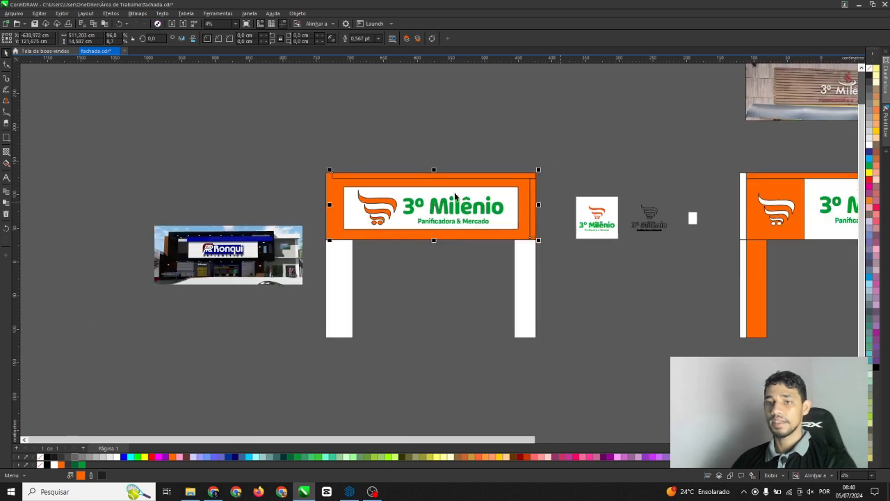
{"action": "scroll", "coordinate": [240, 276], "scroll_direction": "up", "scroll_amount": 1}
{"action": "scroll", "coordinate": [483, 206], "scroll_direction": "up", "scroll_amount": 1}
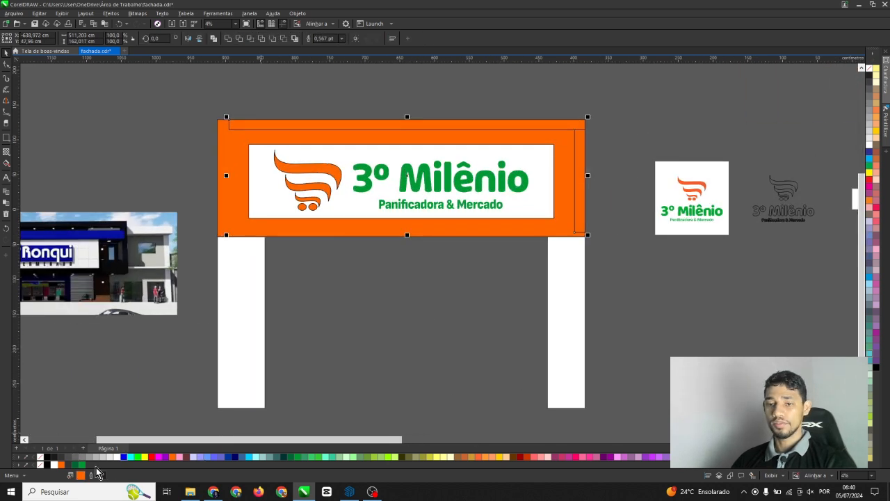
{"action": "left_click", "coordinate": [72, 465]}
{"action": "scroll", "coordinate": [475, 231], "scroll_direction": "down", "scroll_amount": 2}
{"action": "scroll", "coordinate": [453, 316], "scroll_direction": "up", "scroll_amount": 1}
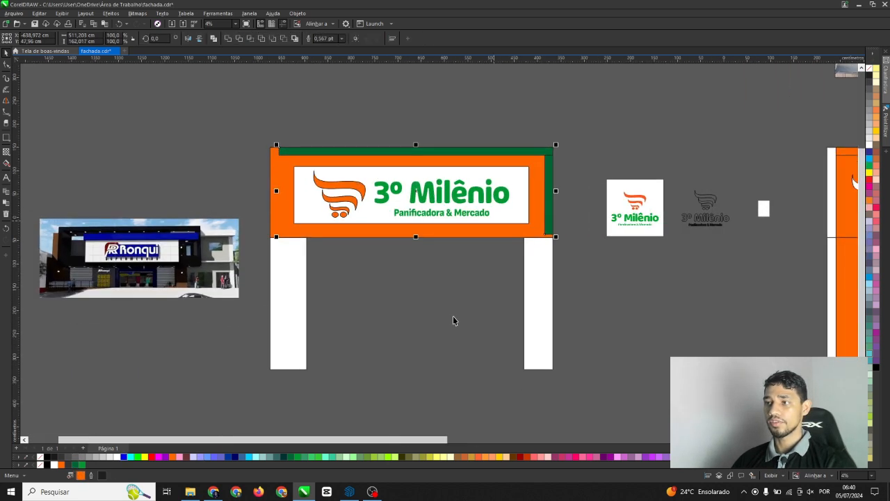
Fill both white pillars under the sign panel with the facade's orange
{"action": "left_click", "coordinate": [453, 316]}
{"action": "left_click", "coordinate": [551, 263], "text": "shift"}
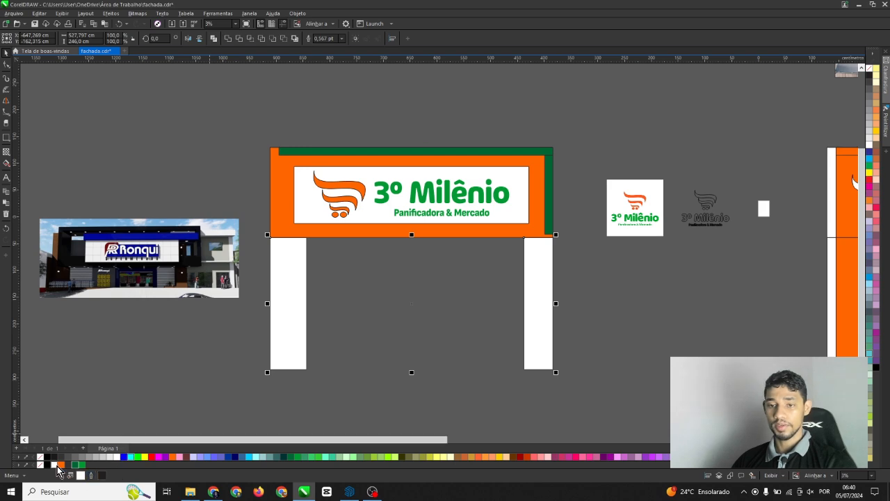
{"action": "left_click", "coordinate": [61, 465]}
{"action": "scroll", "coordinate": [448, 279], "scroll_direction": "down", "scroll_amount": 1}
{"action": "scroll", "coordinate": [450, 279], "scroll_direction": "up", "scroll_amount": 3}
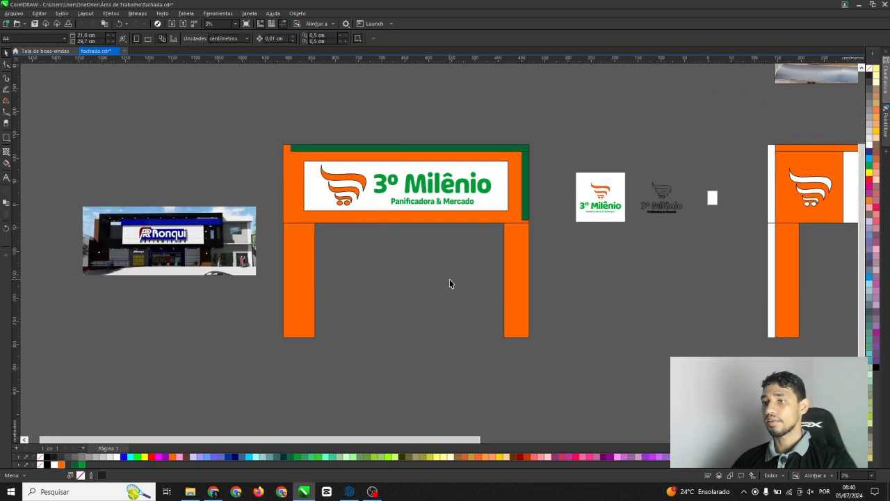
Extend the vertical green strip down to the pillar's base, about 400 cm tall, and place a copy along the facade's opposite edge
{"action": "scroll", "coordinate": [501, 281], "scroll_direction": "down", "scroll_amount": 2}
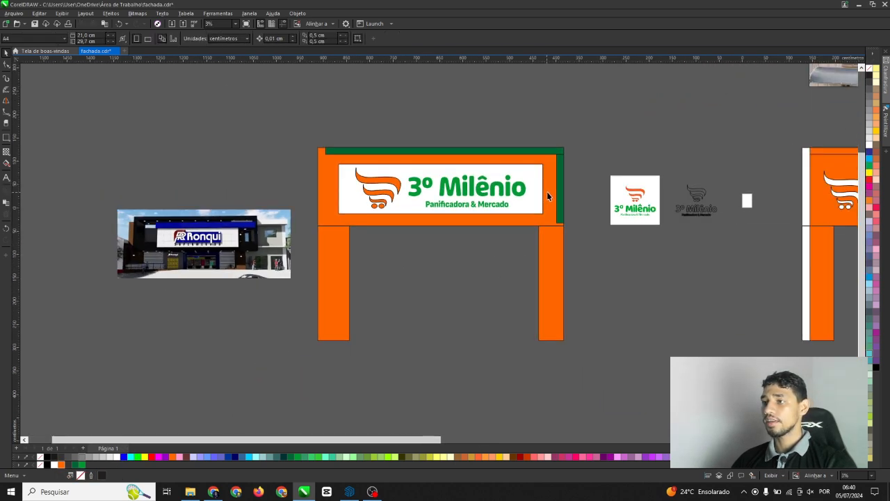
{"action": "scroll", "coordinate": [460, 227], "scroll_direction": "up", "scroll_amount": 1}
{"action": "scroll", "coordinate": [575, 203], "scroll_direction": "down", "scroll_amount": 2}
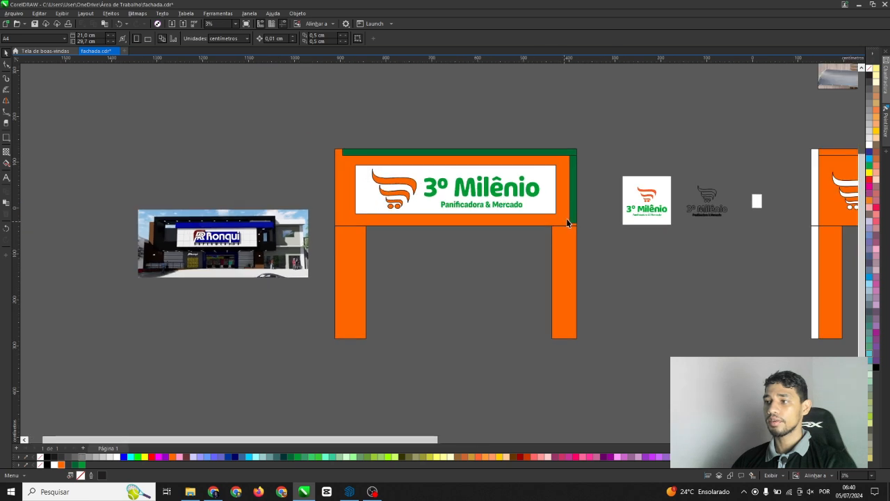
{"action": "scroll", "coordinate": [566, 219], "scroll_direction": "up", "scroll_amount": 1}
{"action": "left_click", "coordinate": [575, 224]}
{"action": "left_click_drag", "start_coordinate": [576, 231], "coordinate": [575, 377]}
{"action": "left_click_drag", "start_coordinate": [581, 189], "coordinate": [255, 248]}
{"action": "key", "text": "Escape"}
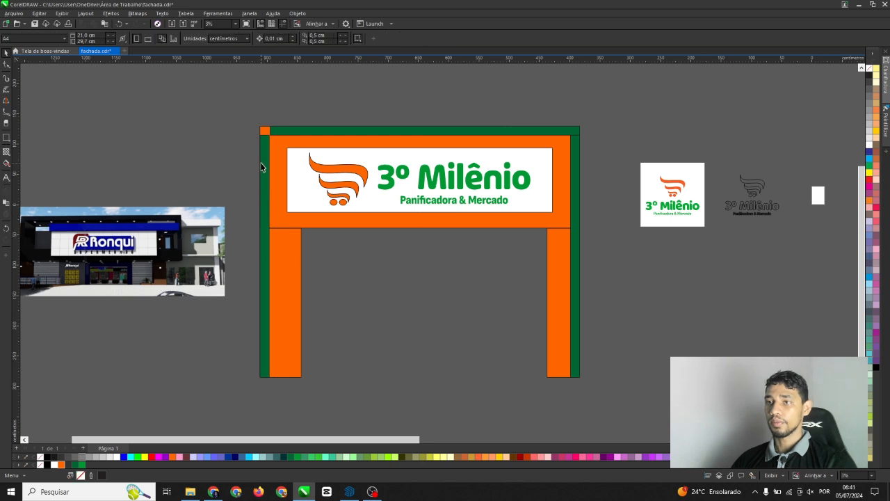
Extend the horizontal green strip over the facade's orange upper-left corner so it spans the full width
{"action": "left_click", "coordinate": [278, 131]}
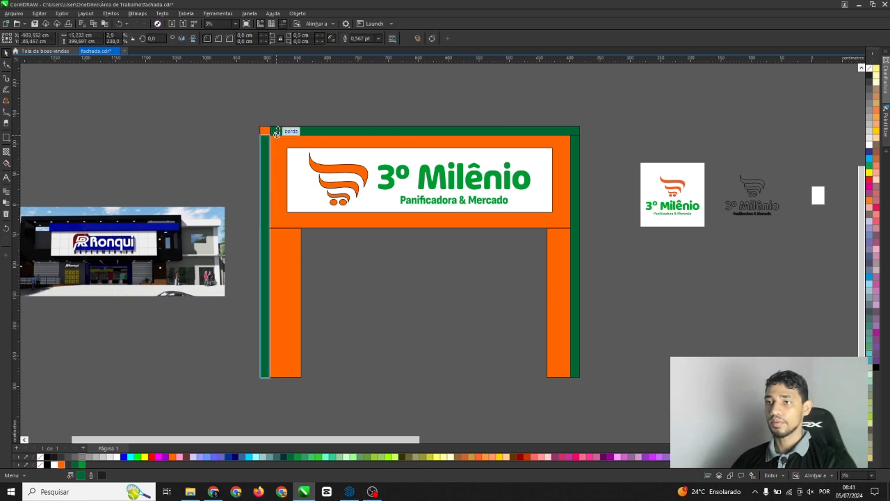
{"action": "left_click_drag", "start_coordinate": [268, 130], "coordinate": [259, 130]}
{"action": "left_click", "coordinate": [313, 124]}
{"action": "scroll", "coordinate": [363, 286], "scroll_direction": "down", "scroll_amount": 2}
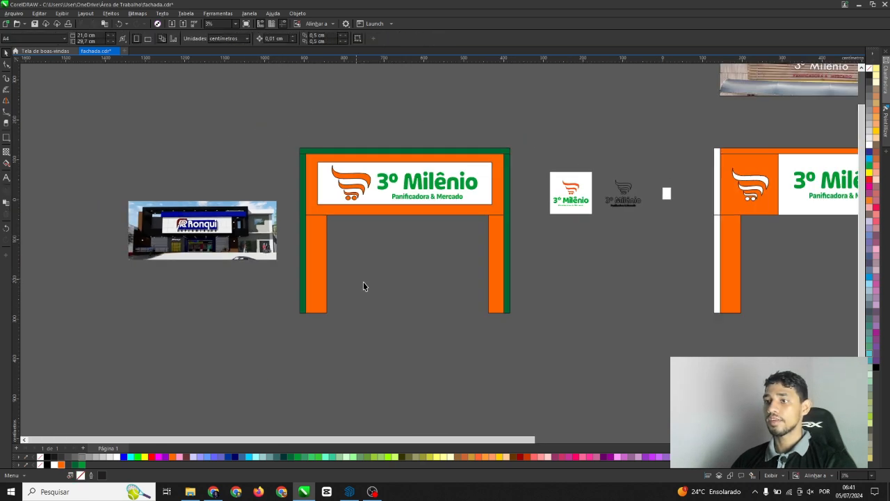
{"action": "middle_click_drag", "start_coordinate": [329, 275], "coordinate": [293, 261]}
{"action": "scroll", "coordinate": [204, 179], "scroll_direction": "up", "scroll_amount": 2}
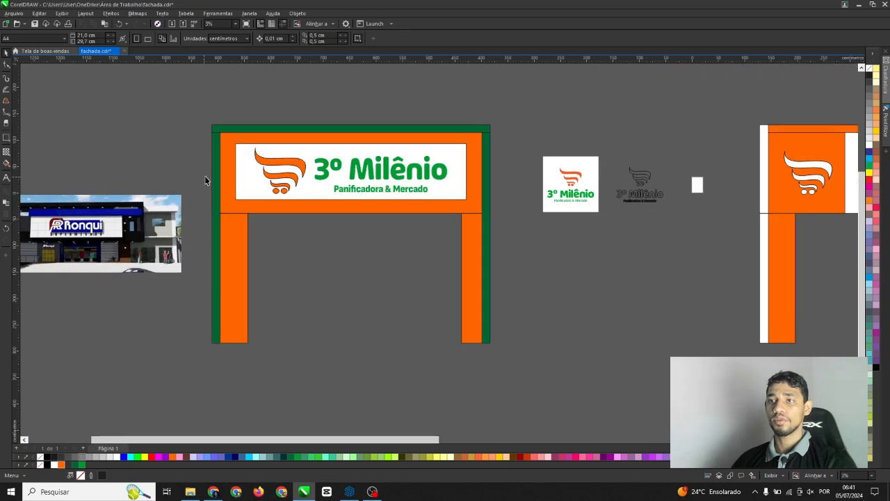
{"action": "scroll", "coordinate": [293, 230], "scroll_direction": "down", "scroll_amount": 1}
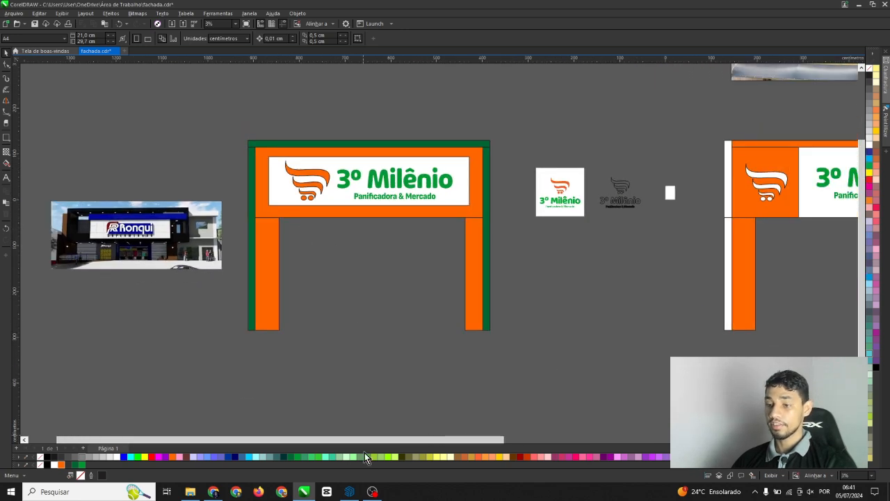
Switch to SketchUp and examine the store model's front, side wall and sign panel along with the material colors
{"action": "left_click", "coordinate": [350, 492]}
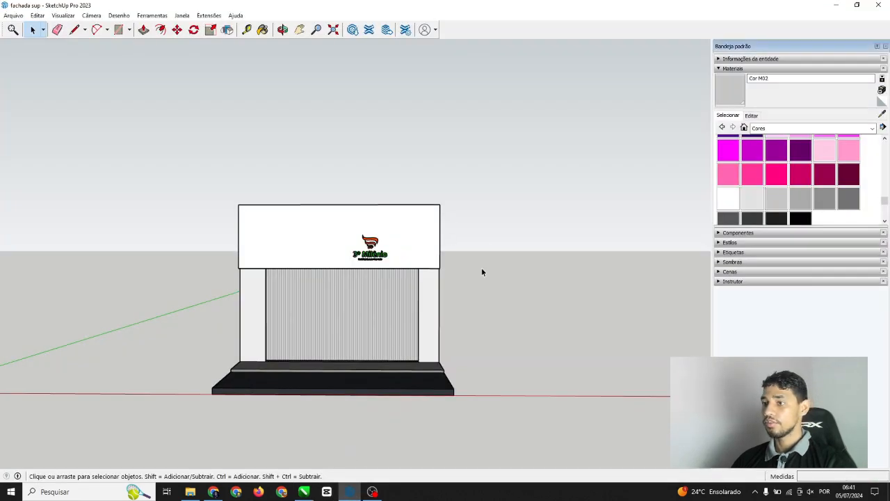
{"action": "middle_click_drag", "start_coordinate": [481, 272], "coordinate": [428, 272]}
{"action": "scroll", "coordinate": [794, 180], "scroll_direction": "up", "scroll_amount": 3}
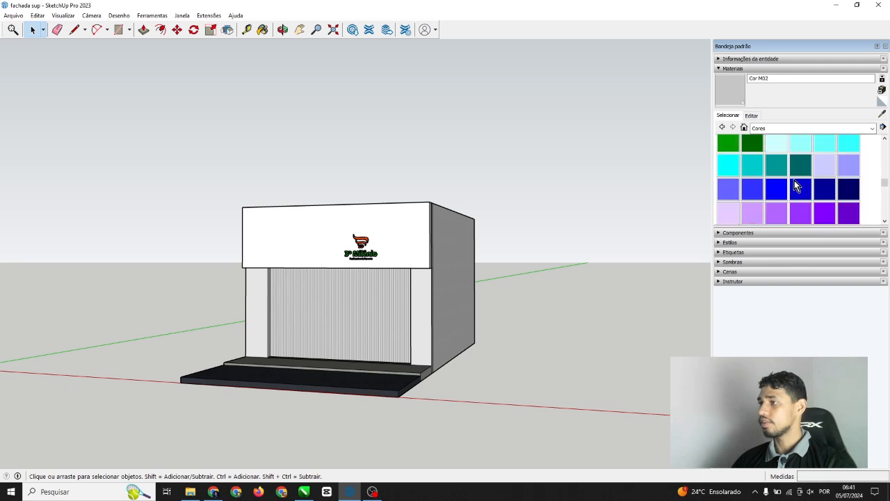
{"action": "scroll", "coordinate": [794, 181], "scroll_direction": "up", "scroll_amount": 6}
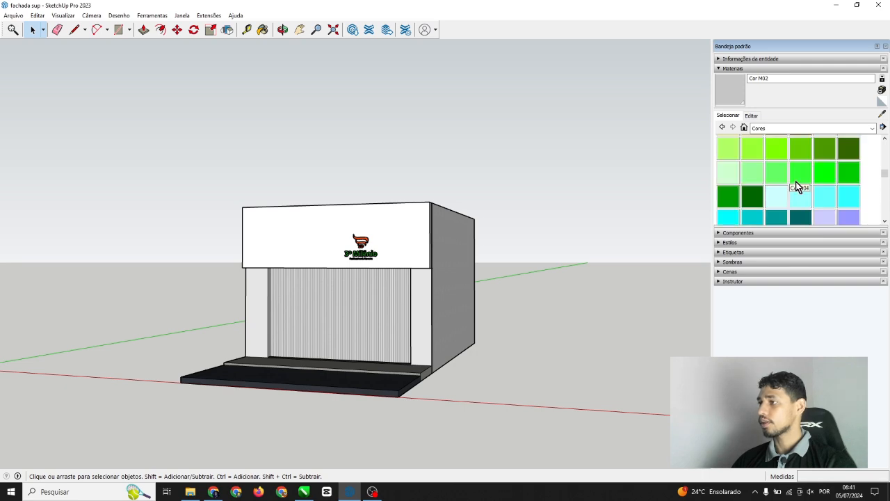
{"action": "left_click", "coordinate": [361, 294]}
{"action": "scroll", "coordinate": [473, 288], "scroll_direction": "up", "scroll_amount": 3}
{"action": "middle_click_drag", "start_coordinate": [473, 288], "coordinate": [543, 282]}
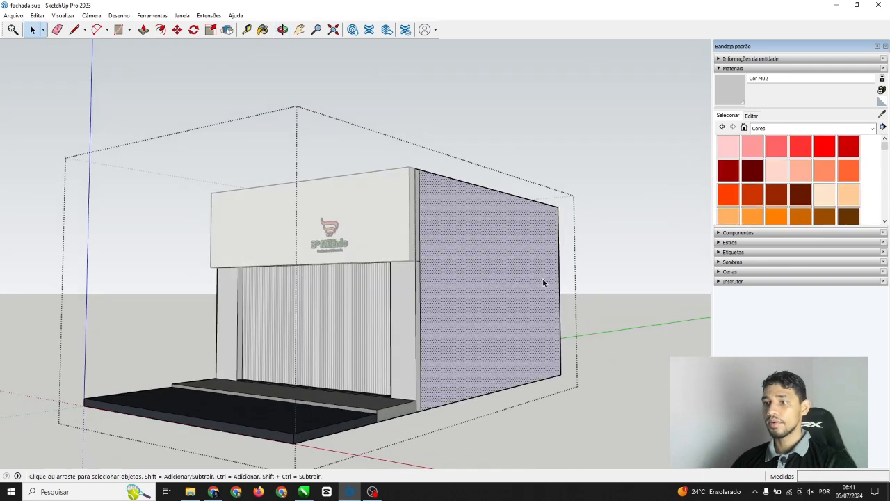
{"action": "left_click", "coordinate": [467, 87]}
{"action": "middle_click_drag", "start_coordinate": [467, 87], "coordinate": [207, 220]}
{"action": "scroll", "coordinate": [369, 242], "scroll_direction": "up", "scroll_amount": 2}
{"action": "scroll", "coordinate": [299, 257], "scroll_direction": "up", "scroll_amount": 2}
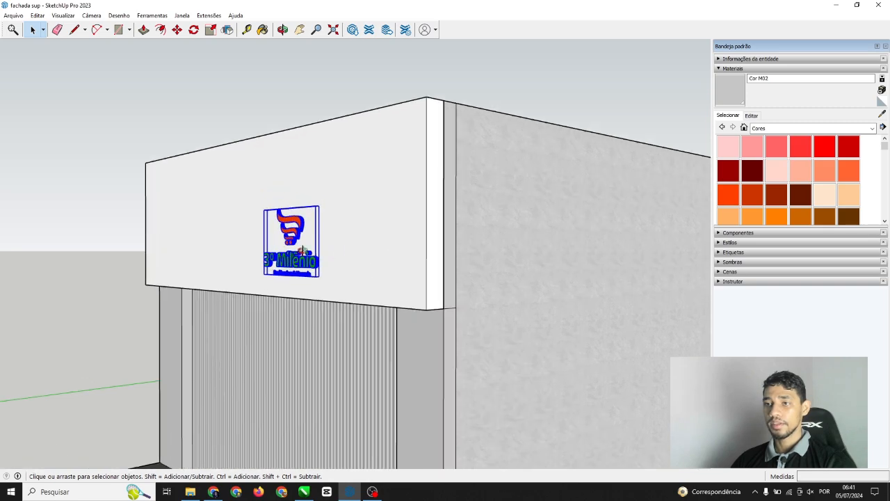
{"action": "scroll", "coordinate": [340, 242], "scroll_direction": "down", "scroll_amount": 1}
{"action": "left_click", "coordinate": [348, 241]}
{"action": "middle_click_drag", "start_coordinate": [353, 241], "coordinate": [423, 241]}
{"action": "scroll", "coordinate": [418, 242], "scroll_direction": "down", "scroll_amount": 1}
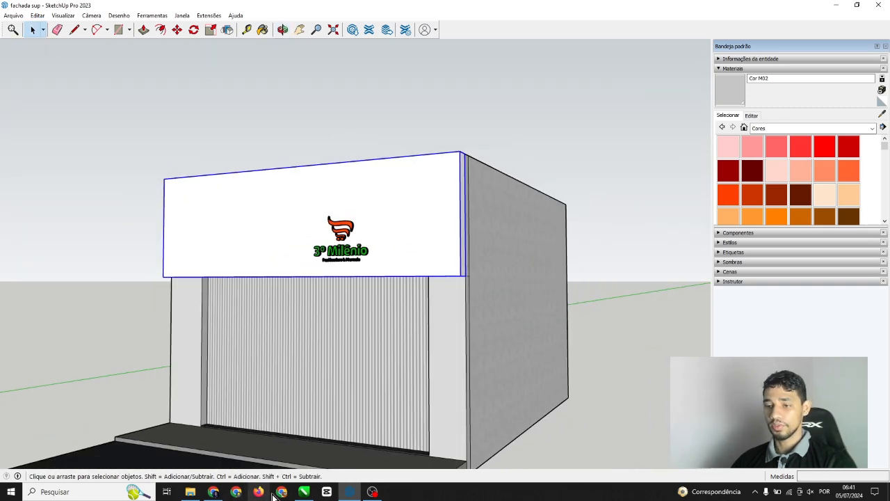
{"action": "double_click", "coordinate": [435, 220]}
{"action": "left_click", "coordinate": [294, 236]}
{"action": "scroll", "coordinate": [294, 236], "scroll_direction": "up", "scroll_amount": 1}
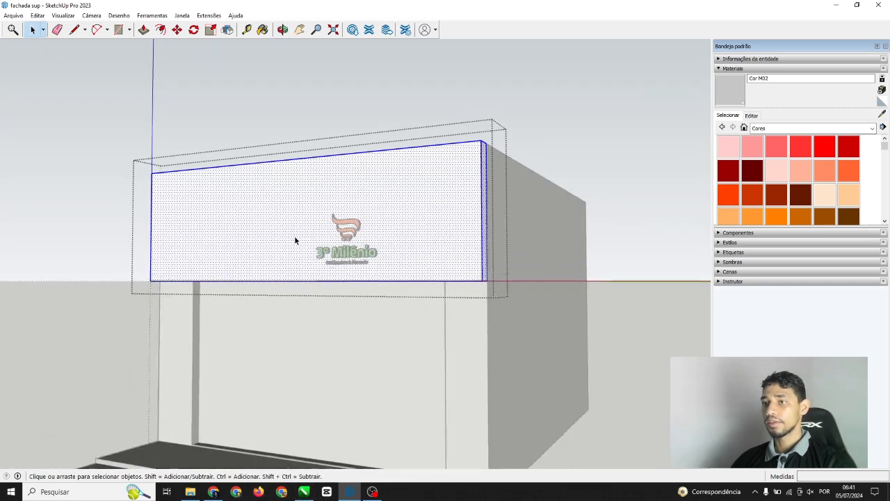
{"action": "scroll", "coordinate": [243, 173], "scroll_direction": "up", "scroll_amount": 1}
{"action": "middle_click_drag", "start_coordinate": [243, 173], "coordinate": [326, 186]}
{"action": "scroll", "coordinate": [369, 171], "scroll_direction": "down", "scroll_amount": 1}
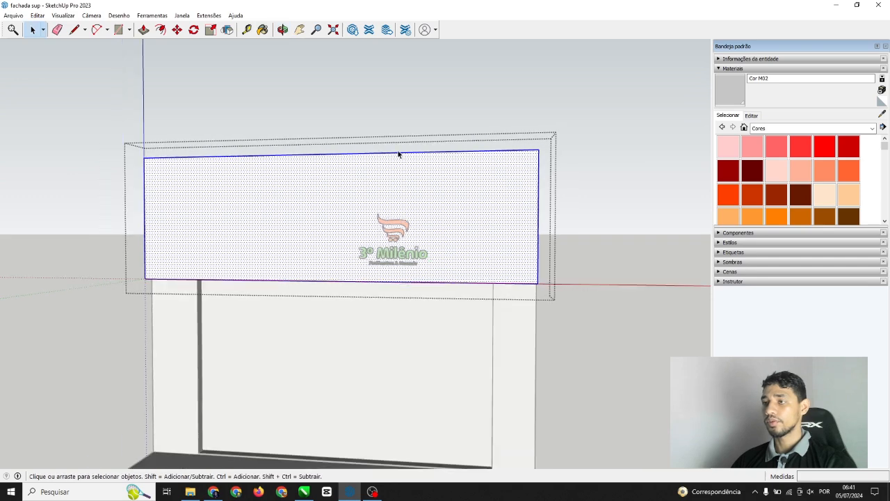
{"action": "scroll", "coordinate": [400, 149], "scroll_direction": "down", "scroll_amount": 1}
{"action": "left_click", "coordinate": [390, 125]}
{"action": "middle_click_drag", "start_coordinate": [198, 255], "coordinate": [128, 189]}
{"action": "scroll", "coordinate": [129, 189], "scroll_direction": "up", "scroll_amount": 2}
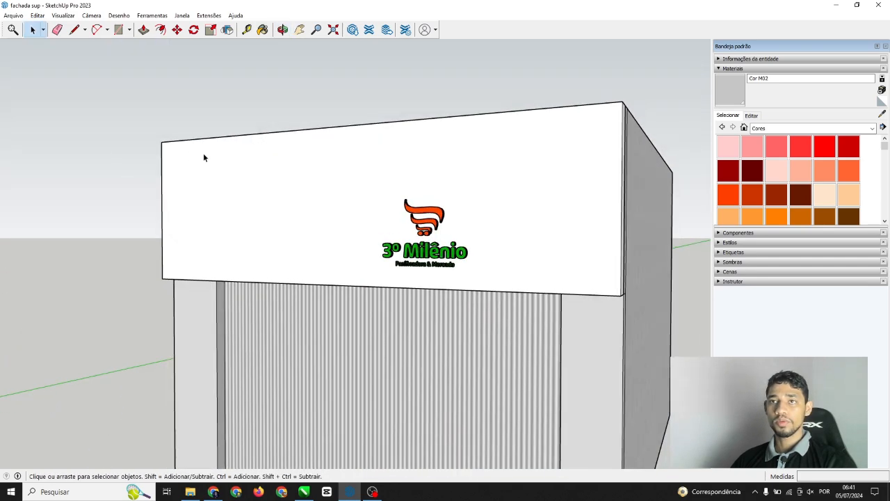
{"action": "middle_click_drag", "start_coordinate": [101, 158], "coordinate": [255, 185]}
{"action": "scroll", "coordinate": [119, 69], "scroll_direction": "up", "scroll_amount": 1}
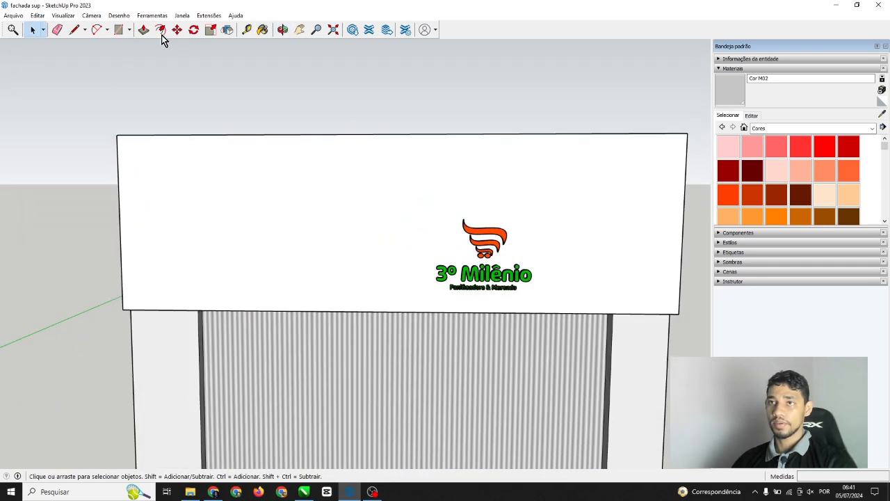
{"action": "left_click", "coordinate": [247, 30]}
{"action": "scroll", "coordinate": [132, 205], "scroll_direction": "up", "scroll_amount": 2}
{"action": "key", "text": "space"}
{"action": "scroll", "coordinate": [221, 184], "scroll_direction": "down", "scroll_amount": 1}
Open the white sign panel group for editing and place a vertical guide 122 cm from its left edge
{"action": "left_click", "coordinate": [220, 186]}
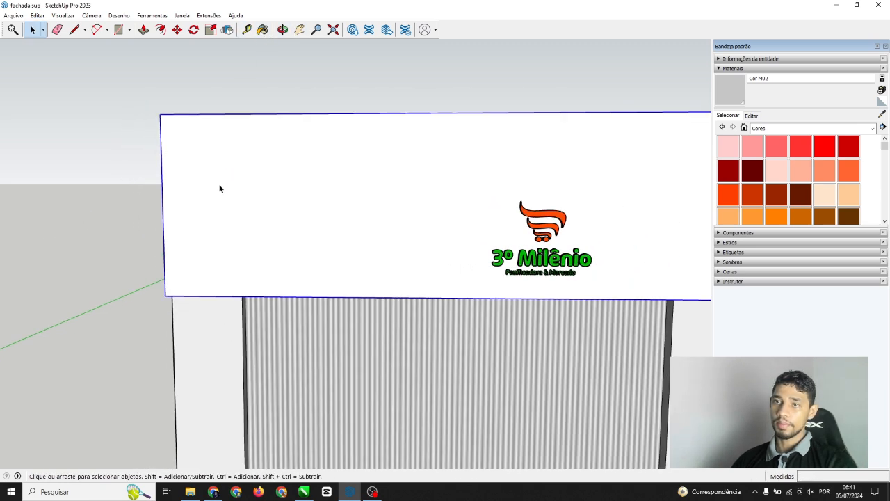
{"action": "double_click", "coordinate": [220, 188]}
{"action": "scroll", "coordinate": [168, 169], "scroll_direction": "up", "scroll_amount": 1}
{"action": "left_click", "coordinate": [247, 30]}
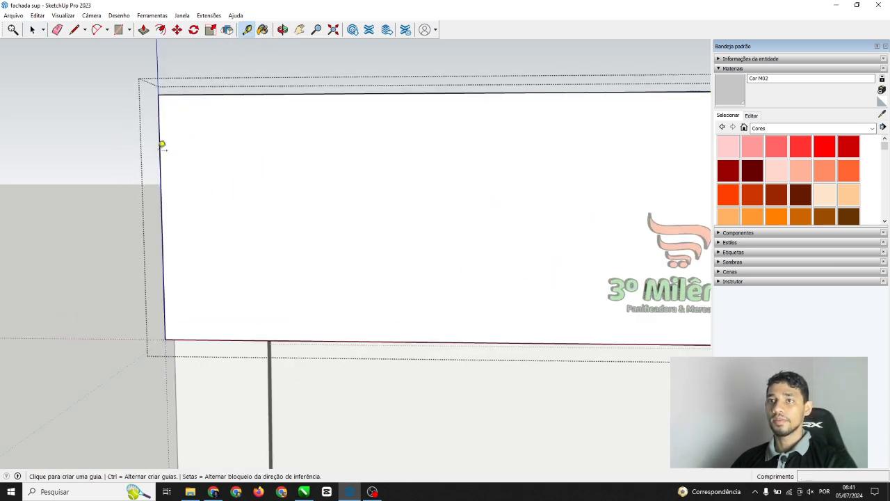
{"action": "left_click", "coordinate": [162, 144]}
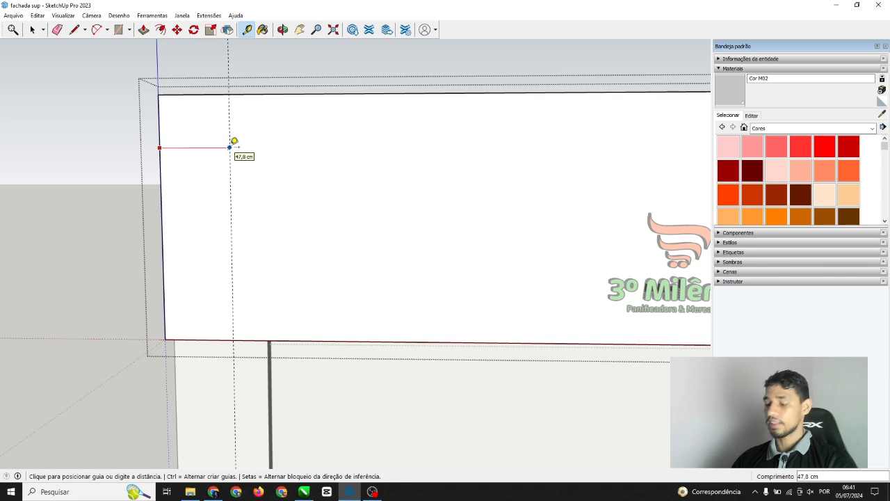
{"action": "type", "text": "12"}
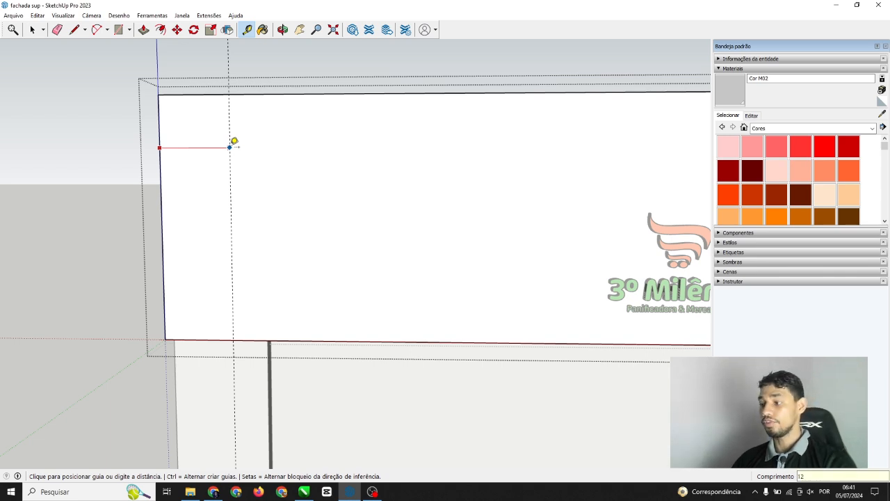
{"action": "type", "text": "2"}
{"action": "key", "text": "Return"}
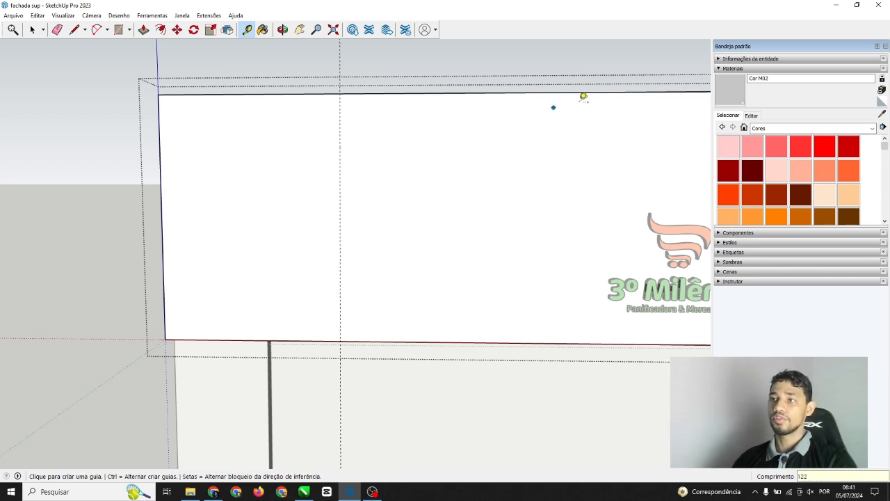
Add a second vertical guide 1 cm to the right of the panel's first guide
{"action": "scroll", "coordinate": [376, 101], "scroll_direction": "up", "scroll_amount": 3}
{"action": "left_click", "coordinate": [296, 103]}
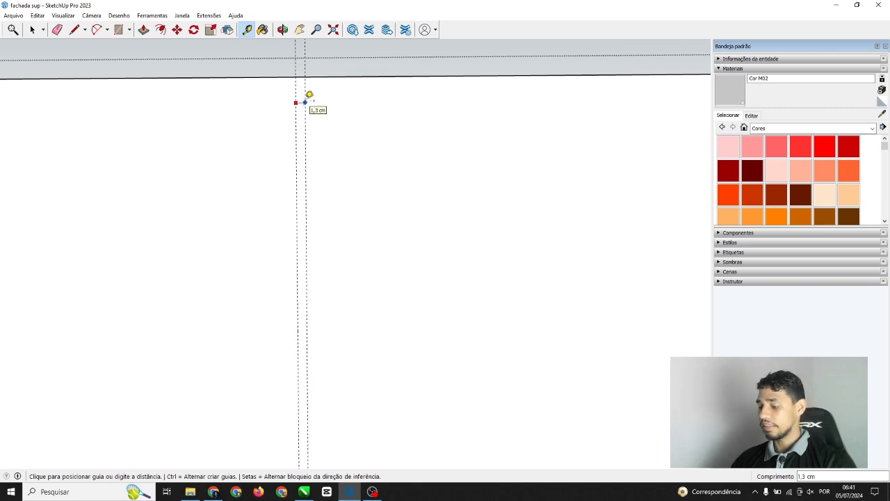
{"action": "type", "text": "1"}
{"action": "key", "text": "Return"}
Place a second guide pair on the panel, 122 cm past the first pair and with 1 cm between its guides
{"action": "scroll", "coordinate": [239, 207], "scroll_direction": "down", "scroll_amount": 4}
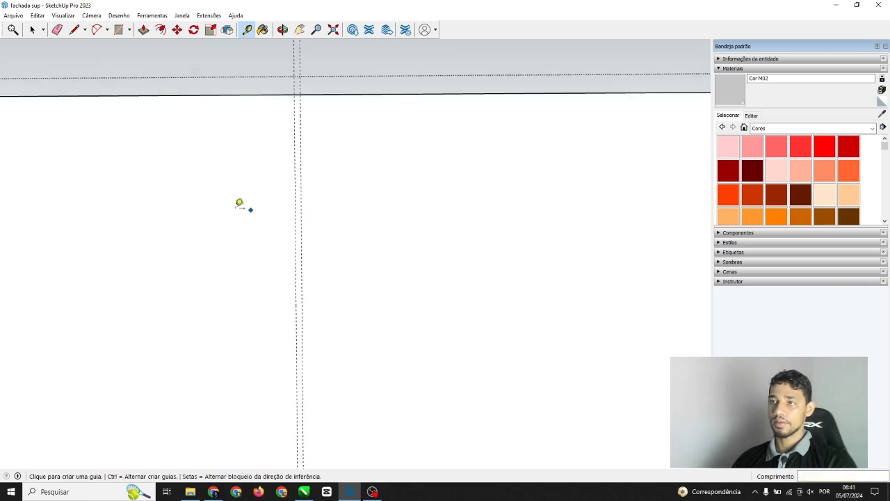
{"action": "scroll", "coordinate": [244, 202], "scroll_direction": "down", "scroll_amount": 3}
{"action": "scroll", "coordinate": [280, 195], "scroll_direction": "up", "scroll_amount": 5}
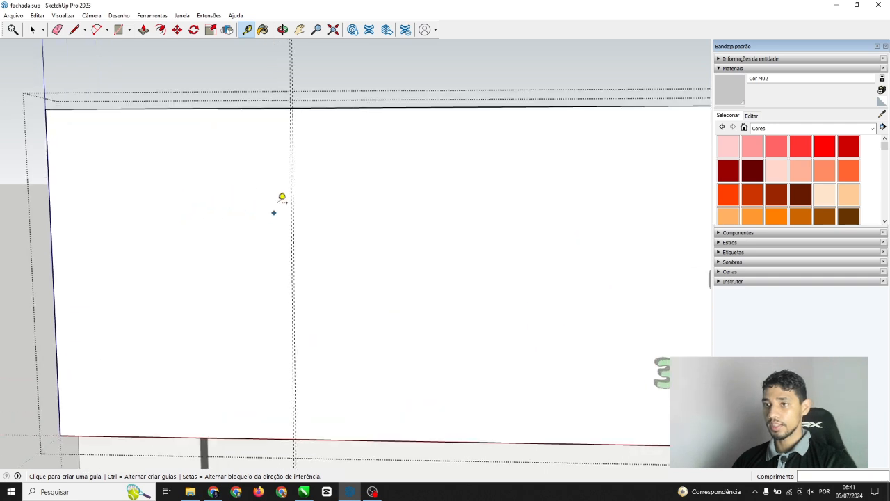
{"action": "left_click", "coordinate": [297, 152]}
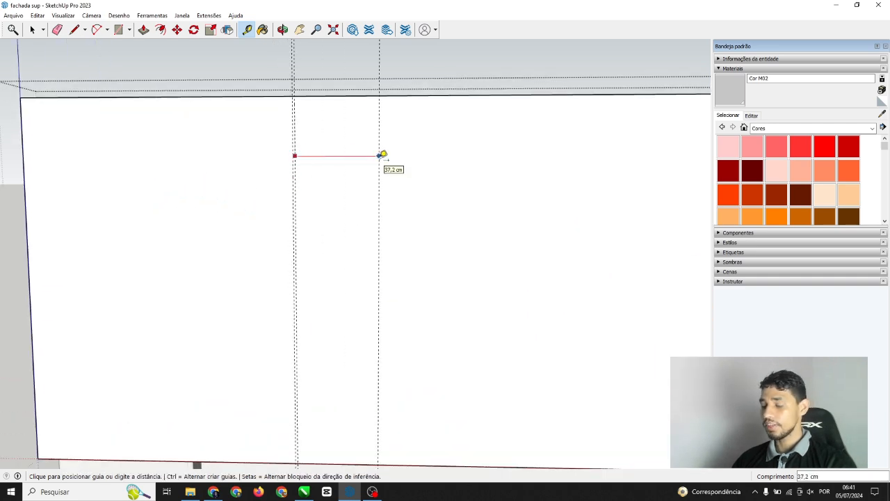
{"action": "key", "text": "Return"}
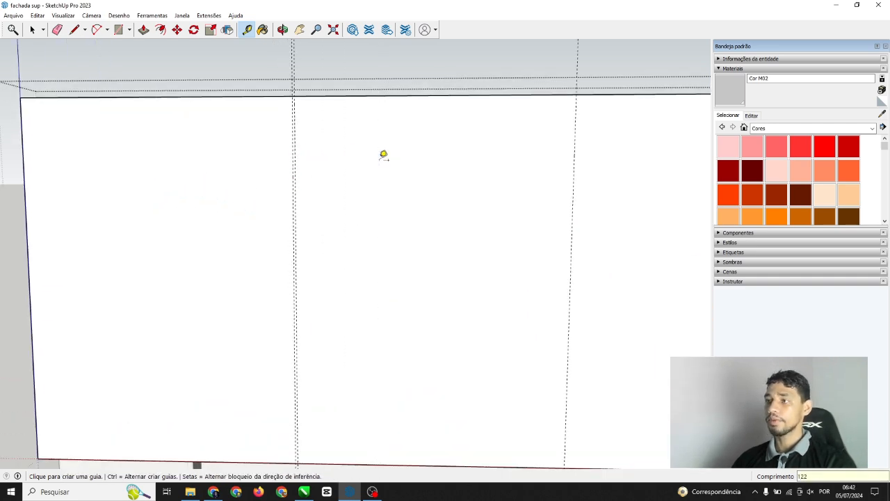
{"action": "left_click", "coordinate": [575, 134]}
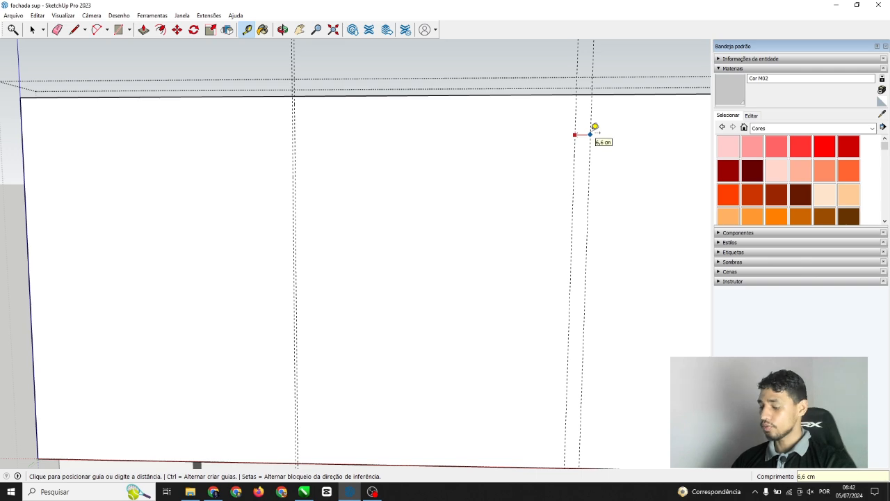
{"action": "key", "text": "Return"}
Place a third guide pair across the logo area, 122 cm past the second pair and spaced 1 cm apart
{"action": "scroll", "coordinate": [605, 109], "scroll_direction": "up", "scroll_amount": 1}
{"action": "scroll", "coordinate": [56, 208], "scroll_direction": "down", "scroll_amount": 3}
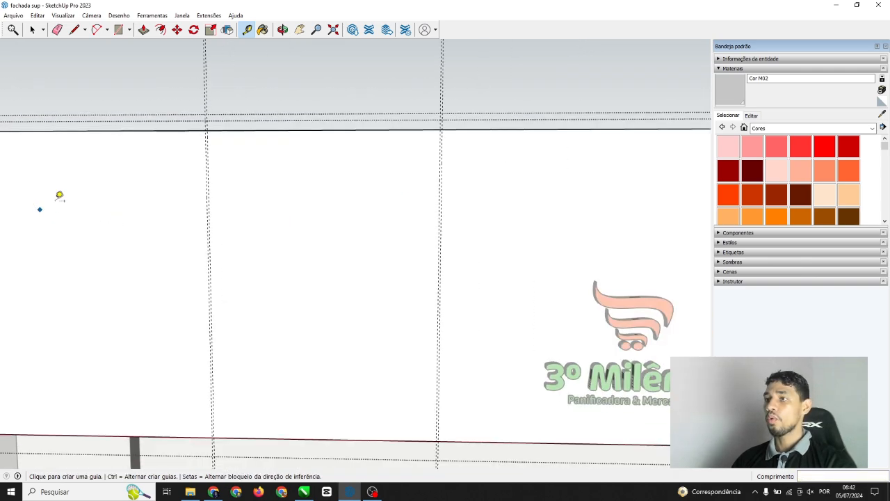
{"action": "scroll", "coordinate": [433, 190], "scroll_direction": "up", "scroll_amount": 1}
{"action": "scroll", "coordinate": [382, 163], "scroll_direction": "up", "scroll_amount": 4}
{"action": "left_click", "coordinate": [347, 135]}
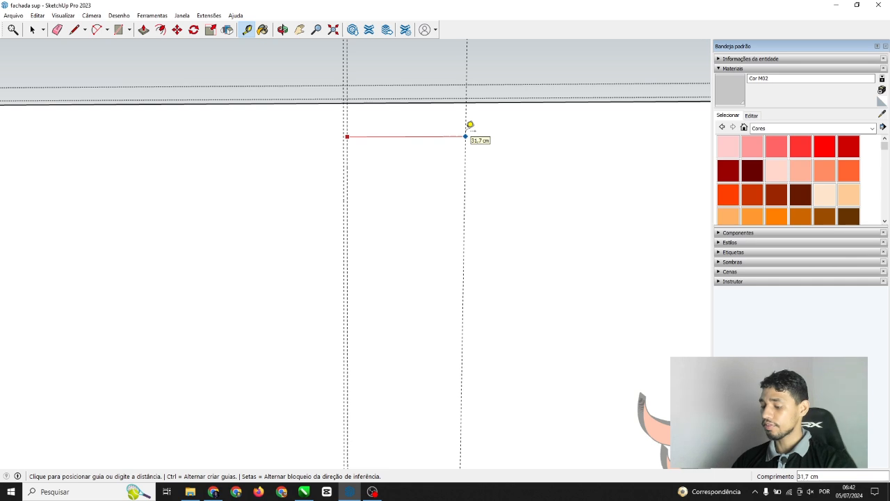
{"action": "key", "text": "Return"}
{"action": "scroll", "coordinate": [11, 218], "scroll_direction": "down", "scroll_amount": 2}
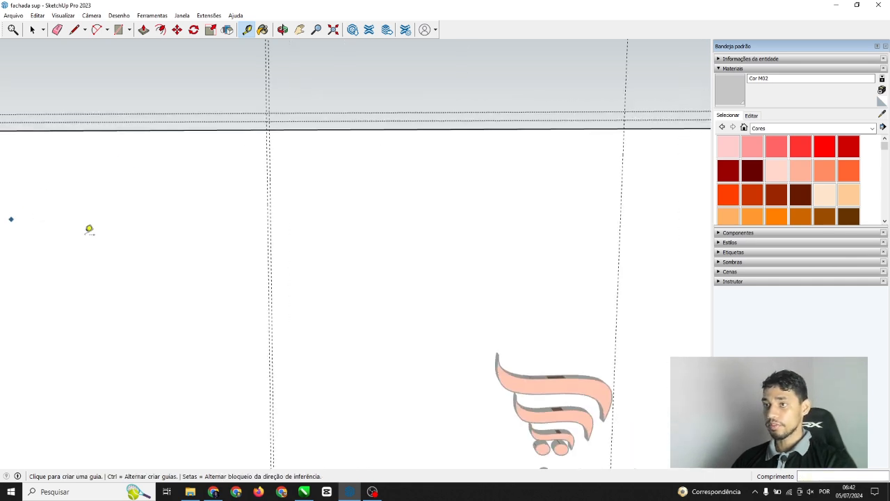
{"action": "scroll", "coordinate": [611, 218], "scroll_direction": "up", "scroll_amount": 1}
{"action": "left_click", "coordinate": [444, 187]}
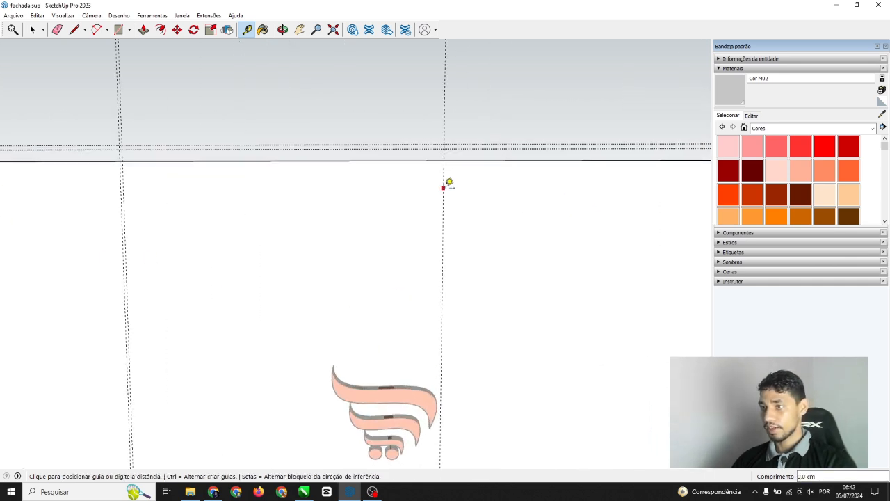
{"action": "type", "text": "1"}
{"action": "key", "text": "Return"}
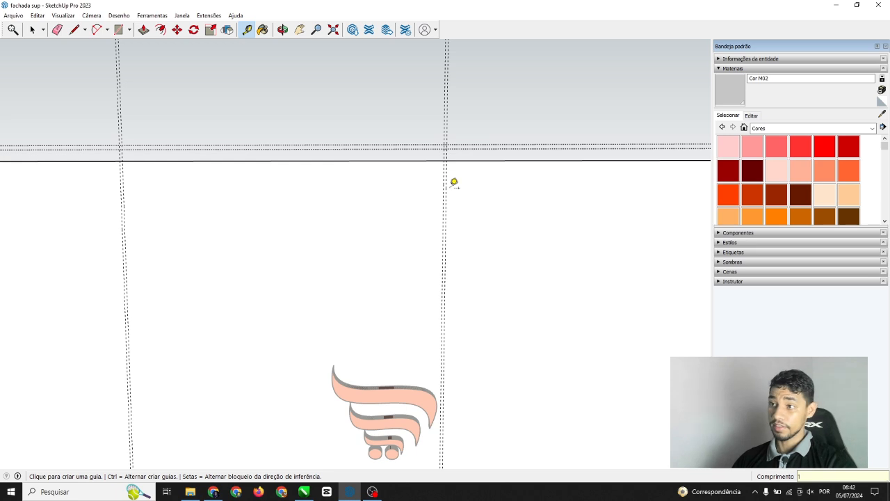
Place a fourth guide pair near the panel's right edge, 122 cm past the third pair and spaced 1 cm apart
{"action": "scroll", "coordinate": [450, 188], "scroll_direction": "up", "scroll_amount": 2}
{"action": "left_click", "coordinate": [446, 180]}
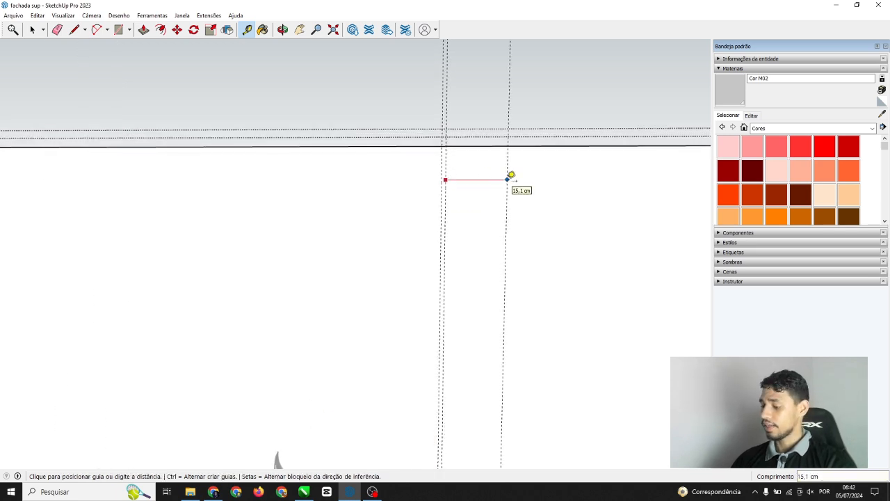
{"action": "key", "text": "Return"}
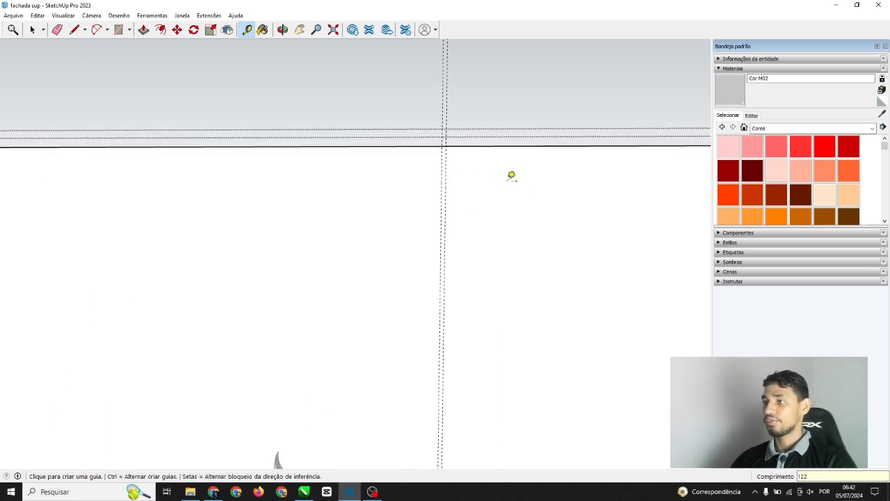
{"action": "scroll", "coordinate": [417, 184], "scroll_direction": "down", "scroll_amount": 4}
{"action": "scroll", "coordinate": [483, 205], "scroll_direction": "up", "scroll_amount": 3}
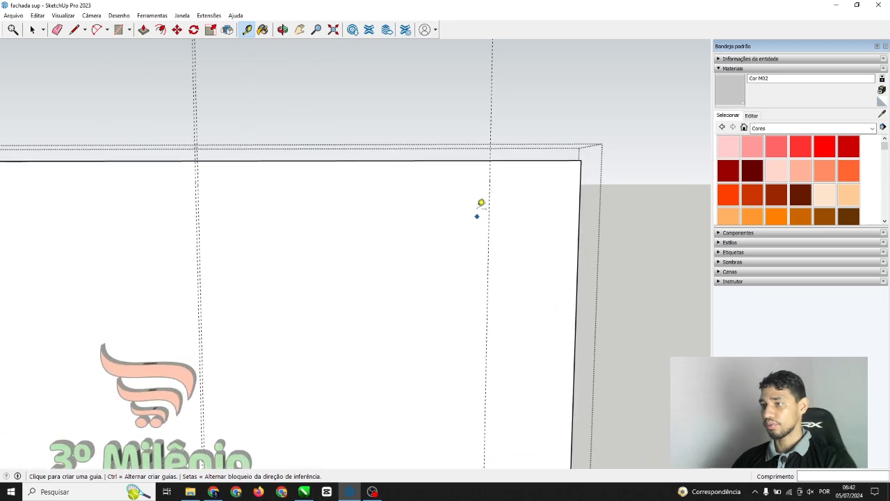
{"action": "left_click", "coordinate": [491, 183]}
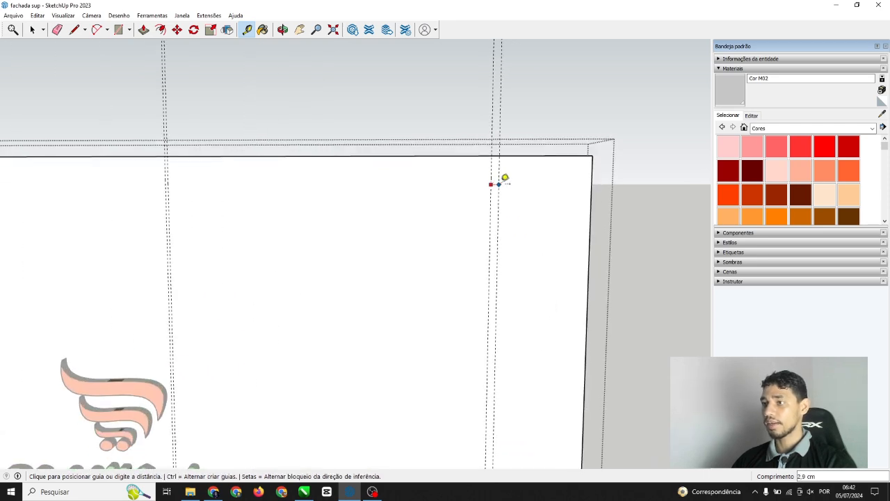
{"action": "scroll", "coordinate": [555, 187], "scroll_direction": "down", "scroll_amount": 3}
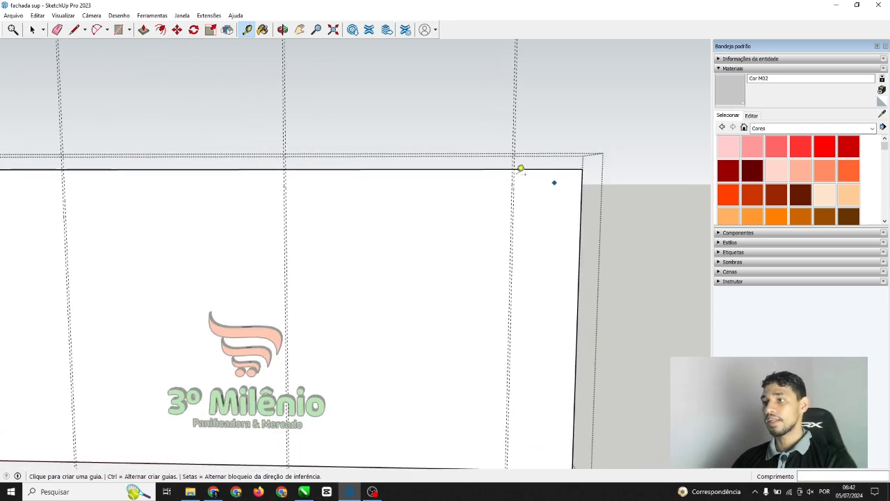
Draw a 1 cm wide rectangle between the rightmost guide pair, from the panel's upper edge to its lower edge
{"action": "middle_click_drag", "start_coordinate": [554, 184], "coordinate": [408, 229]}
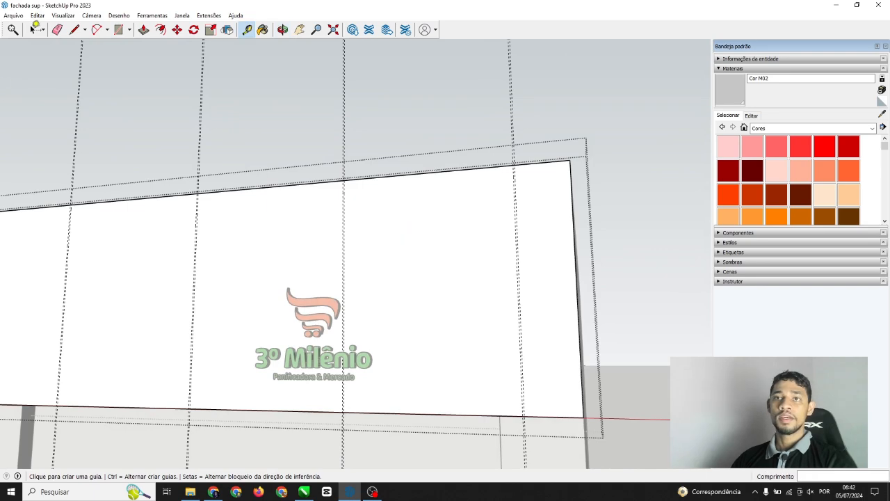
{"action": "left_click", "coordinate": [118, 31]}
{"action": "scroll", "coordinate": [557, 162], "scroll_direction": "up", "scroll_amount": 5}
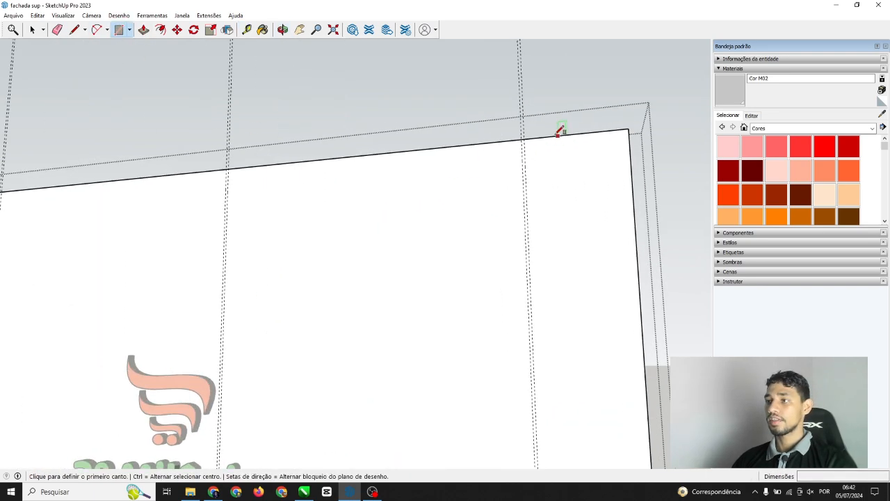
{"action": "left_click", "coordinate": [497, 140]}
{"action": "scroll", "coordinate": [521, 155], "scroll_direction": "down", "scroll_amount": 6}
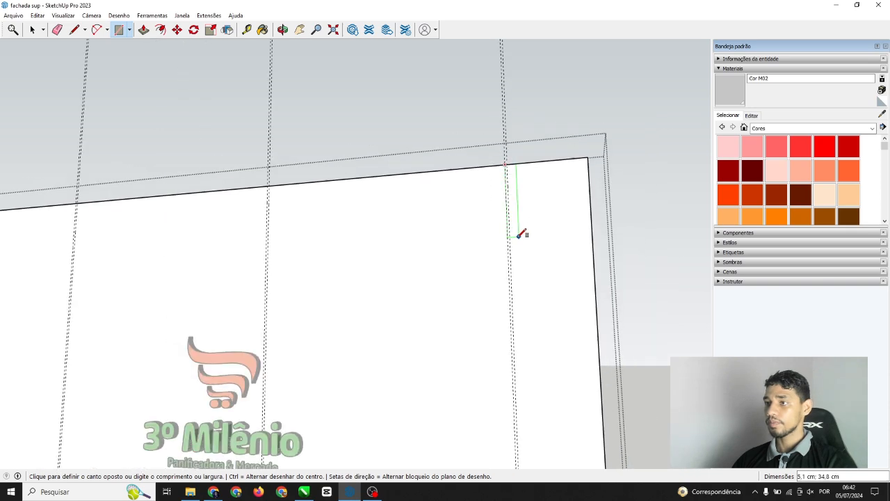
{"action": "scroll", "coordinate": [529, 414], "scroll_direction": "up", "scroll_amount": 6}
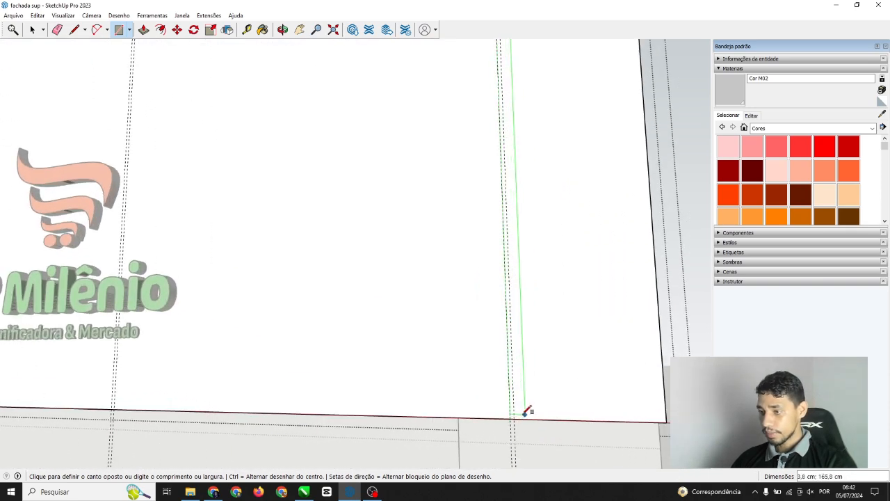
{"action": "left_click", "coordinate": [516, 418]}
Draw a full-height 1 cm wide rectangle between the guide pair that crosses the logo
{"action": "scroll", "coordinate": [612, 348], "scroll_direction": "down", "scroll_amount": 4}
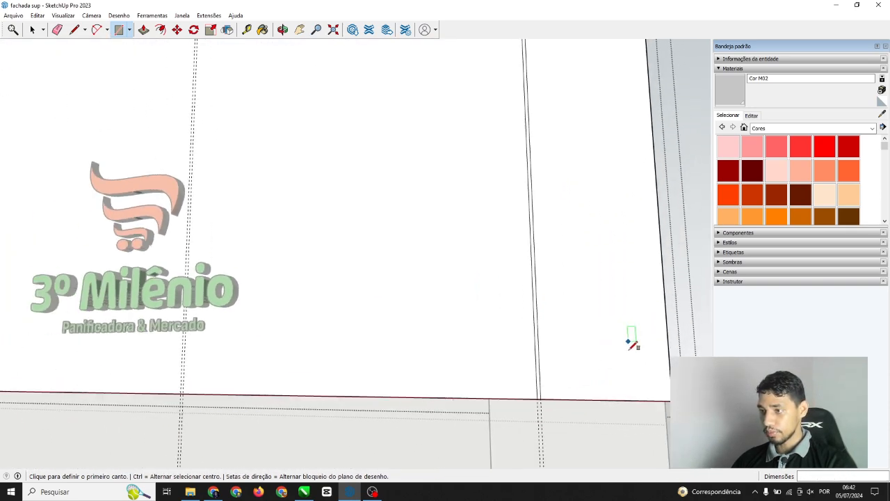
{"action": "scroll", "coordinate": [243, 381], "scroll_direction": "up", "scroll_amount": 1}
{"action": "left_click", "coordinate": [251, 384]}
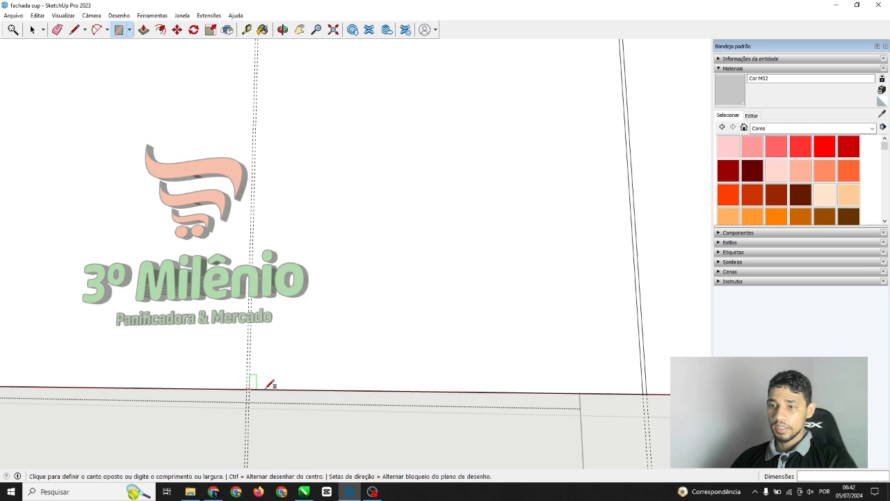
{"action": "scroll", "coordinate": [373, 90], "scroll_direction": "down", "scroll_amount": 2}
{"action": "scroll", "coordinate": [311, 82], "scroll_direction": "up", "scroll_amount": 2}
{"action": "scroll", "coordinate": [311, 82], "scroll_direction": "up", "scroll_amount": 2}
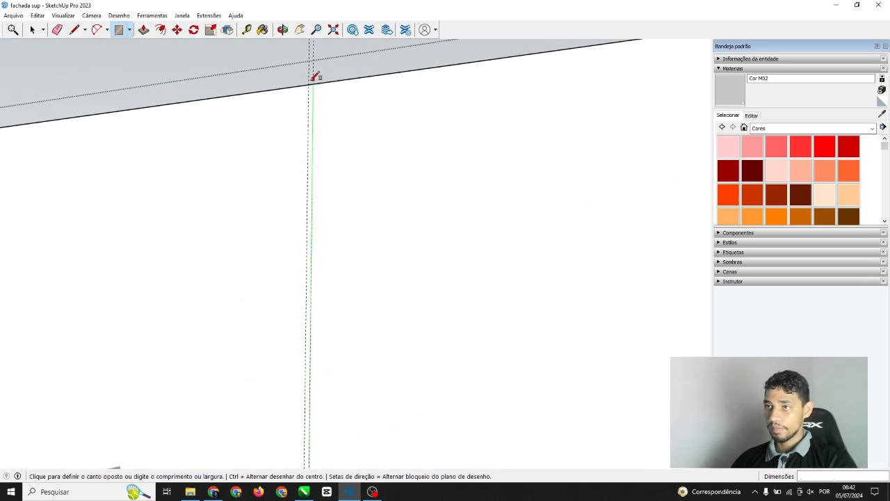
{"action": "left_click", "coordinate": [313, 82]}
Draw a 1 cm by 167 cm rectangle between the guide pair just left of the logo
{"action": "scroll", "coordinate": [599, 157], "scroll_direction": "down", "scroll_amount": 2}
{"action": "scroll", "coordinate": [175, 147], "scroll_direction": "up", "scroll_amount": 3}
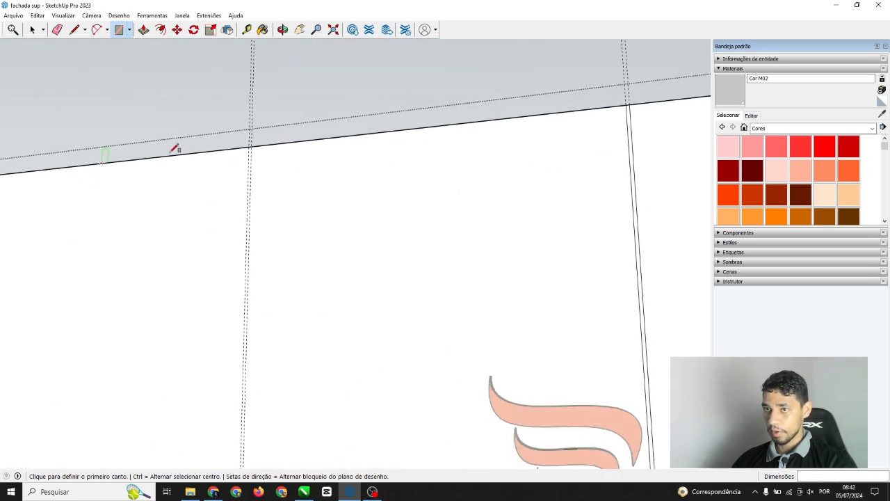
{"action": "scroll", "coordinate": [268, 151], "scroll_direction": "up", "scroll_amount": 1}
{"action": "left_click", "coordinate": [269, 139]}
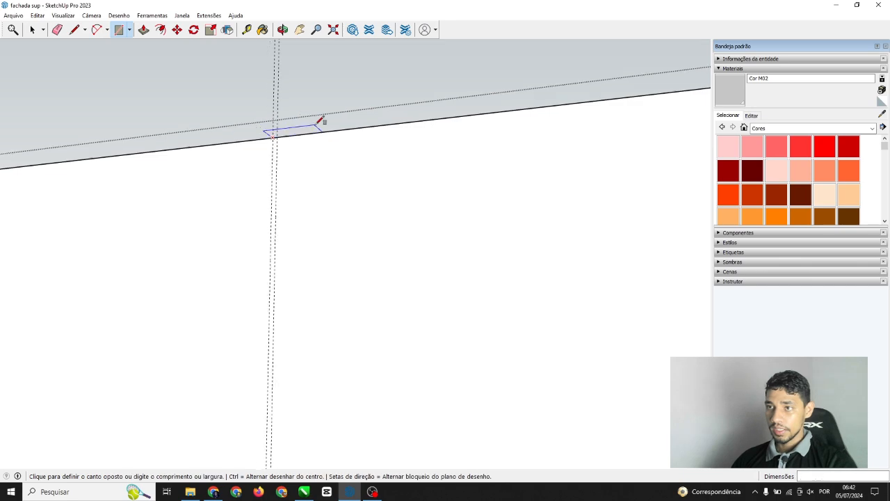
{"action": "scroll", "coordinate": [276, 203], "scroll_direction": "down", "scroll_amount": 4}
{"action": "scroll", "coordinate": [302, 396], "scroll_direction": "down", "scroll_amount": 2}
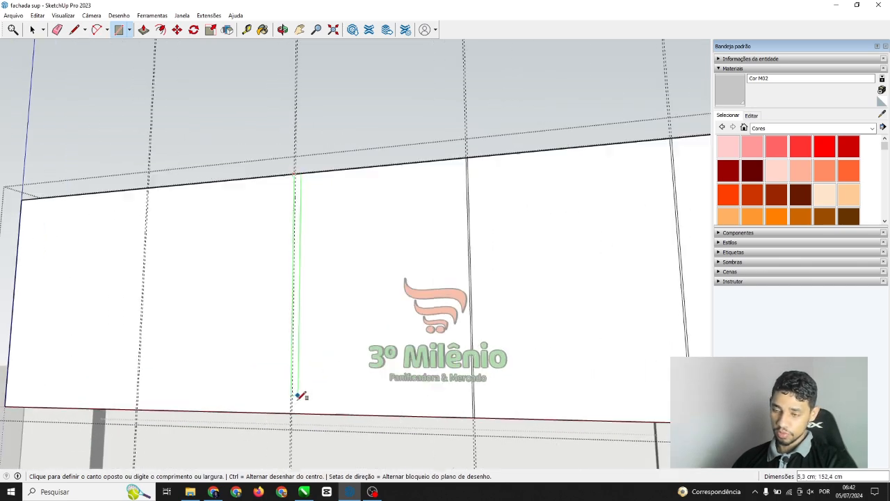
{"action": "scroll", "coordinate": [295, 412], "scroll_direction": "up", "scroll_amount": 6}
{"action": "left_click", "coordinate": [295, 416]}
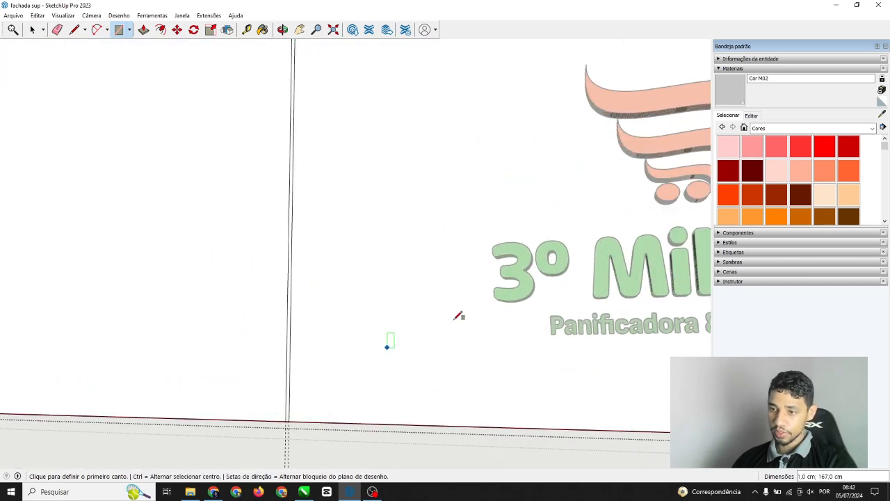
Draw a 1 cm by 167 cm rectangle between the leftmost guide pair, over the panel's full height
{"action": "scroll", "coordinate": [477, 314], "scroll_direction": "down", "scroll_amount": 4}
{"action": "scroll", "coordinate": [207, 355], "scroll_direction": "up", "scroll_amount": 6}
{"action": "scroll", "coordinate": [207, 356], "scroll_direction": "up", "scroll_amount": 1}
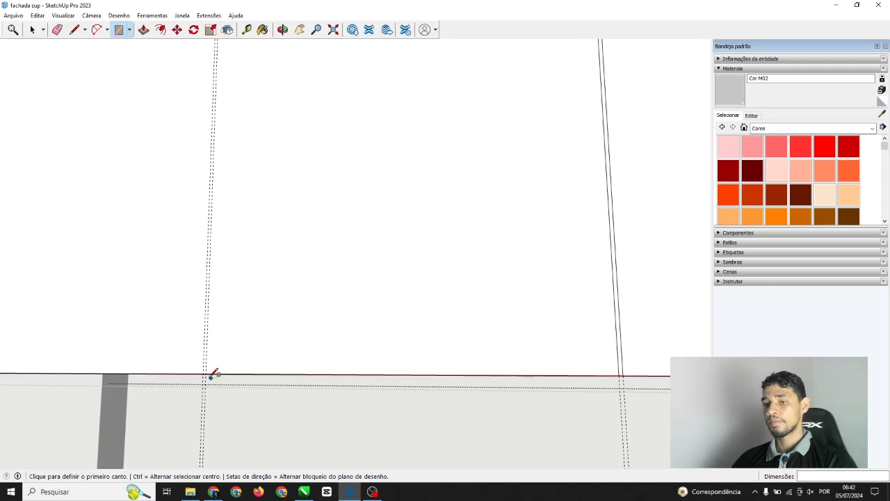
{"action": "left_click", "coordinate": [207, 373]}
{"action": "scroll", "coordinate": [294, 129], "scroll_direction": "down", "scroll_amount": 3}
{"action": "scroll", "coordinate": [265, 78], "scroll_direction": "up", "scroll_amount": 6}
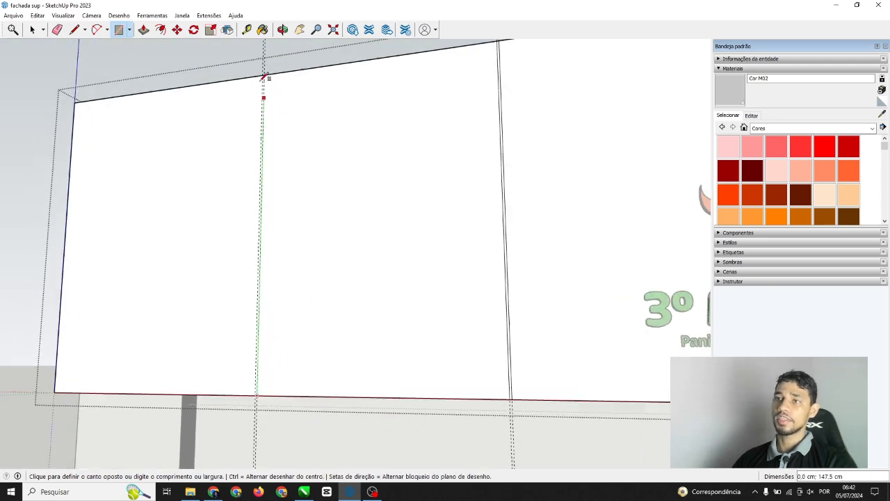
{"action": "scroll", "coordinate": [265, 78], "scroll_direction": "up", "scroll_amount": 2}
{"action": "left_click", "coordinate": [270, 73]}
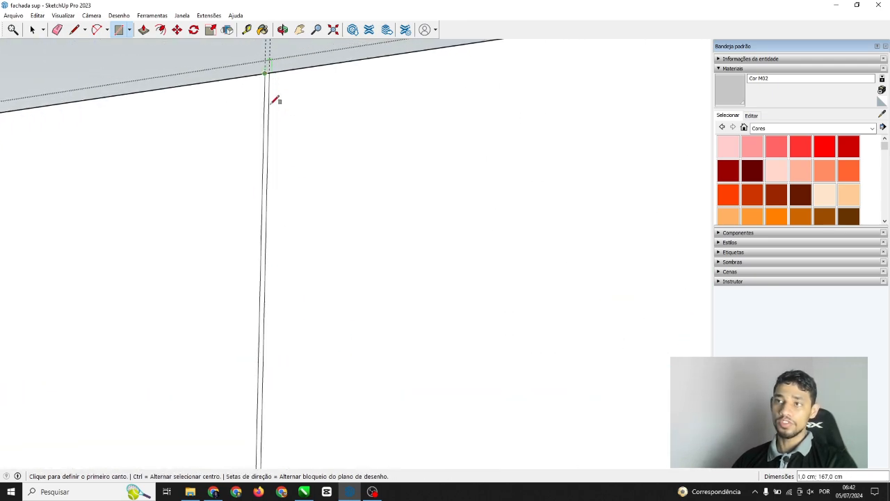
Draw two parallel 20 cm lines across the panel's underside, continuing both edges of the leftmost joint
{"action": "scroll", "coordinate": [313, 149], "scroll_direction": "up", "scroll_amount": 2}
{"action": "scroll", "coordinate": [292, 165], "scroll_direction": "down", "scroll_amount": 7}
{"action": "middle_click_drag", "start_coordinate": [226, 174], "coordinate": [272, 280]}
{"action": "key", "text": "r"}
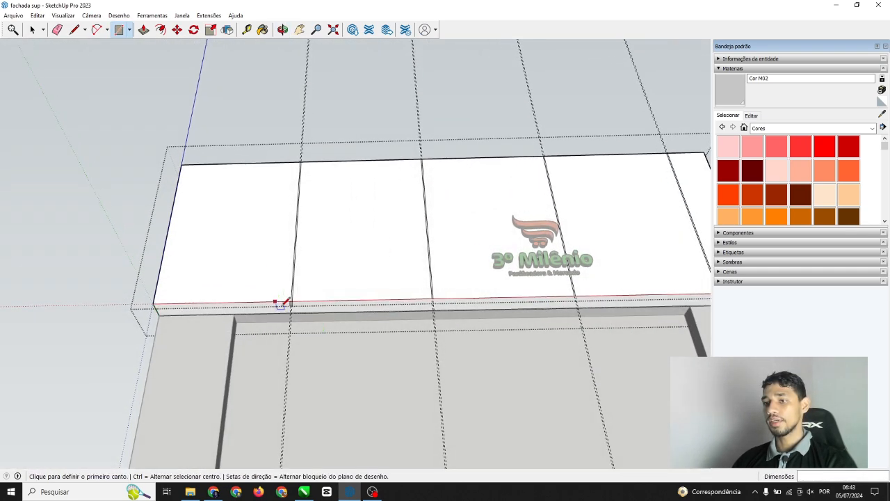
{"action": "scroll", "coordinate": [317, 297], "scroll_direction": "up", "scroll_amount": 2}
{"action": "scroll", "coordinate": [317, 297], "scroll_direction": "up", "scroll_amount": 4}
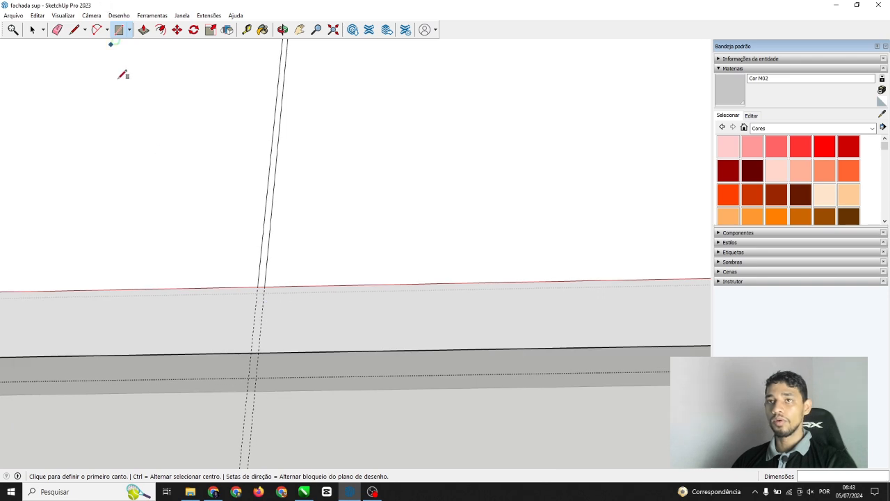
{"action": "left_click", "coordinate": [160, 29]}
{"action": "scroll", "coordinate": [223, 257], "scroll_direction": "down", "scroll_amount": 2}
{"action": "scroll", "coordinate": [260, 294], "scroll_direction": "up", "scroll_amount": 2}
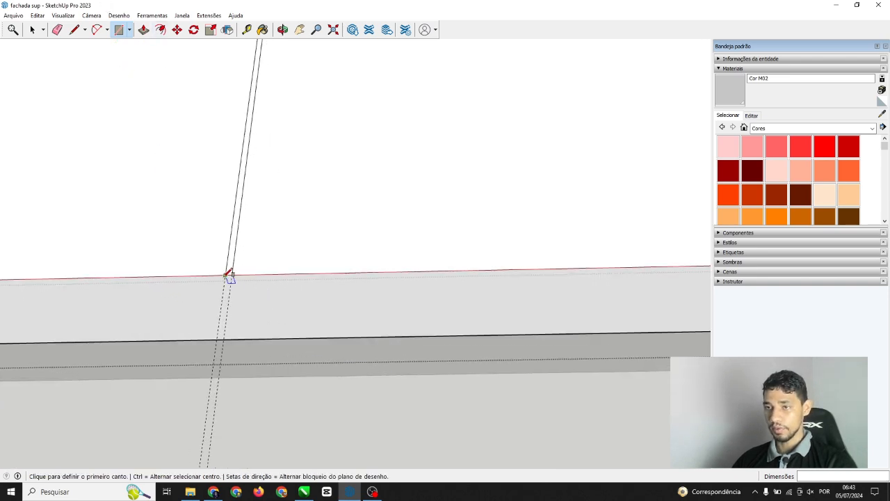
{"action": "left_click", "coordinate": [226, 276]}
{"action": "key", "text": "l"}
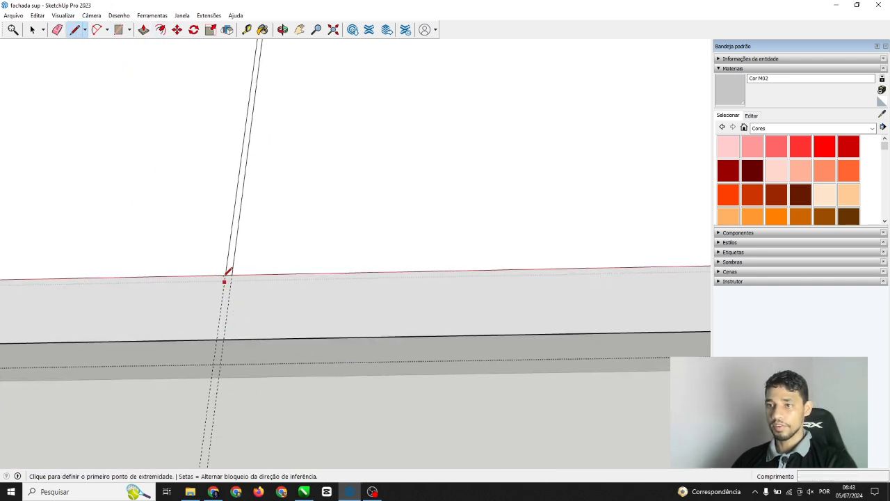
{"action": "left_click", "coordinate": [225, 275]}
{"action": "left_click", "coordinate": [247, 338]}
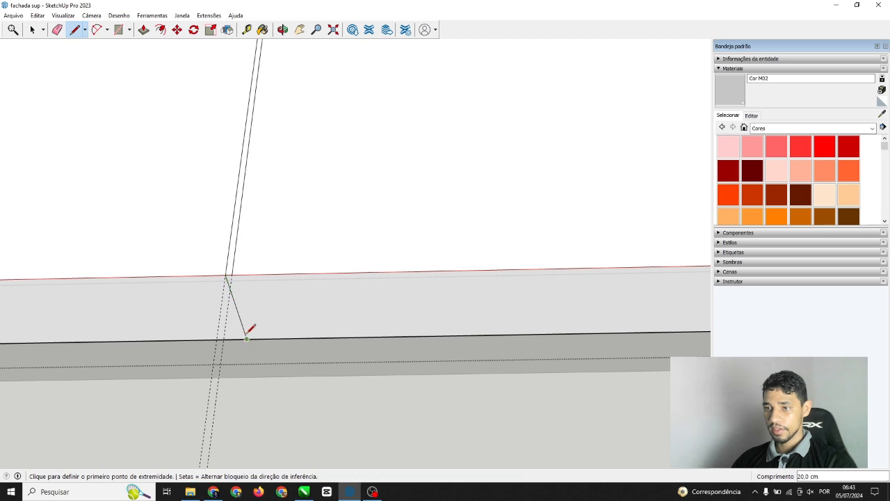
{"action": "left_click", "coordinate": [231, 274]}
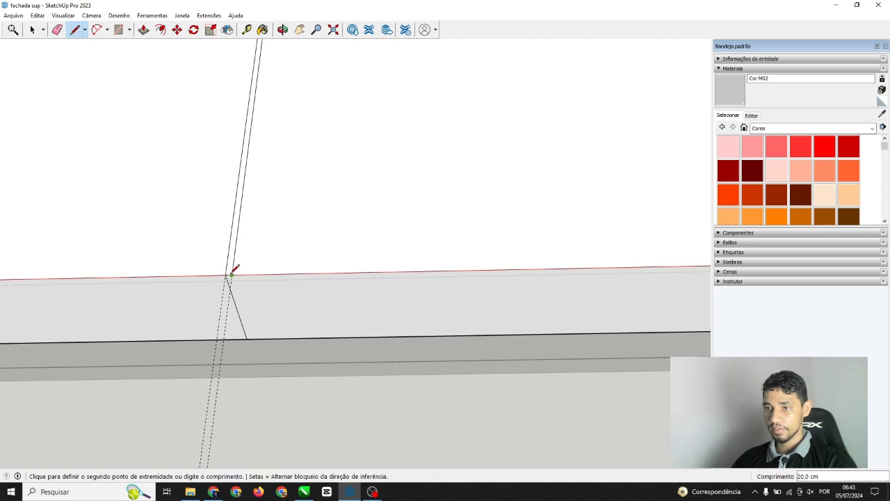
{"action": "left_click", "coordinate": [253, 339]}
Continue both edges of the joint just left of the logo across the panel's underside with 20 cm lines
{"action": "scroll", "coordinate": [133, 290], "scroll_direction": "down", "scroll_amount": 5}
{"action": "scroll", "coordinate": [470, 272], "scroll_direction": "up", "scroll_amount": 2}
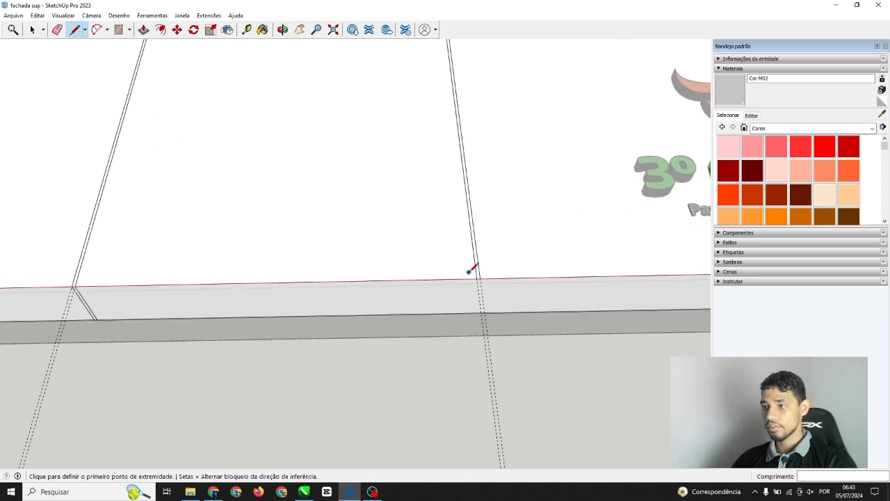
{"action": "left_click", "coordinate": [479, 279]}
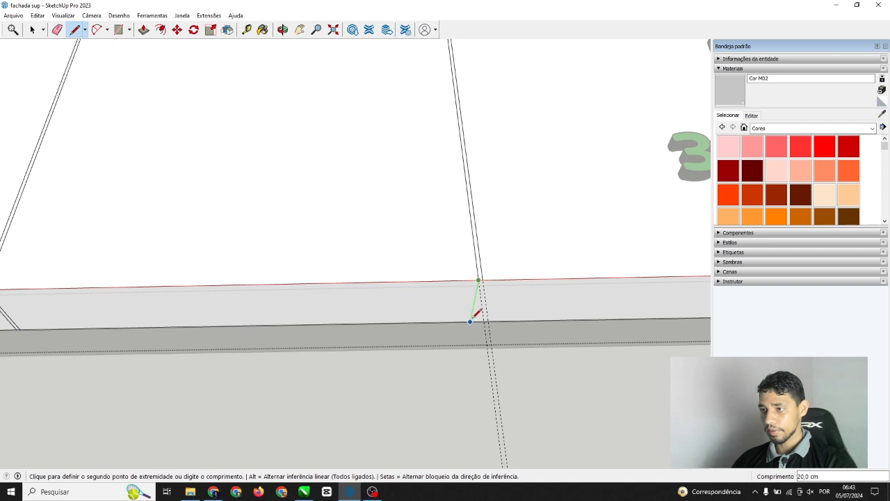
{"action": "left_click", "coordinate": [471, 320]}
{"action": "left_click", "coordinate": [482, 279]}
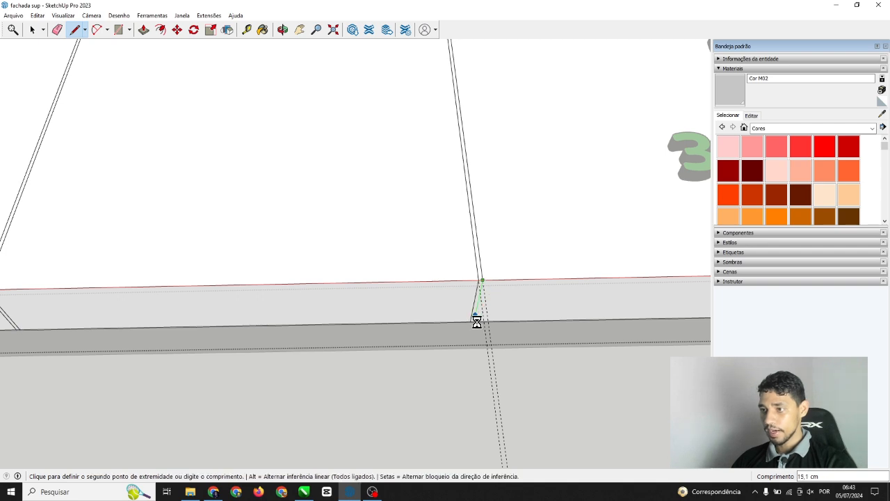
{"action": "scroll", "coordinate": [477, 320], "scroll_direction": "up", "scroll_amount": 3}
{"action": "left_click", "coordinate": [472, 320]}
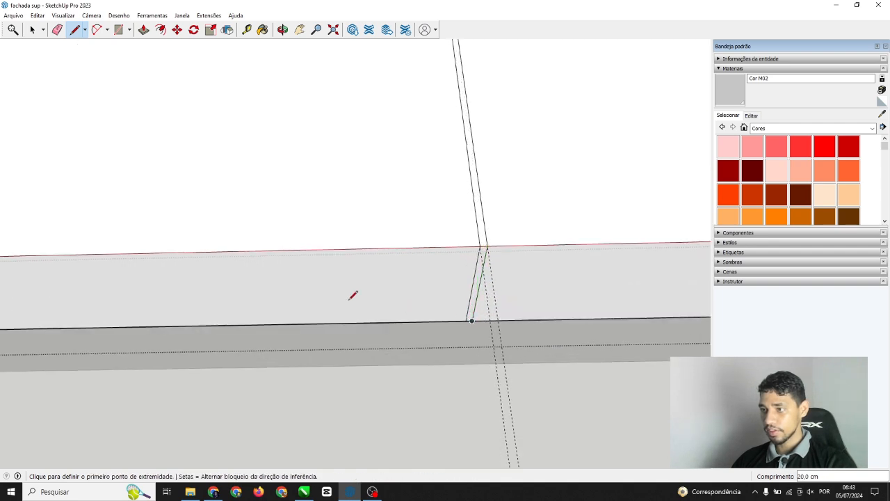
Draw two lines across the panel's underside from the lower corners of the joint that crosses the logo
{"action": "scroll", "coordinate": [181, 267], "scroll_direction": "down", "scroll_amount": 5}
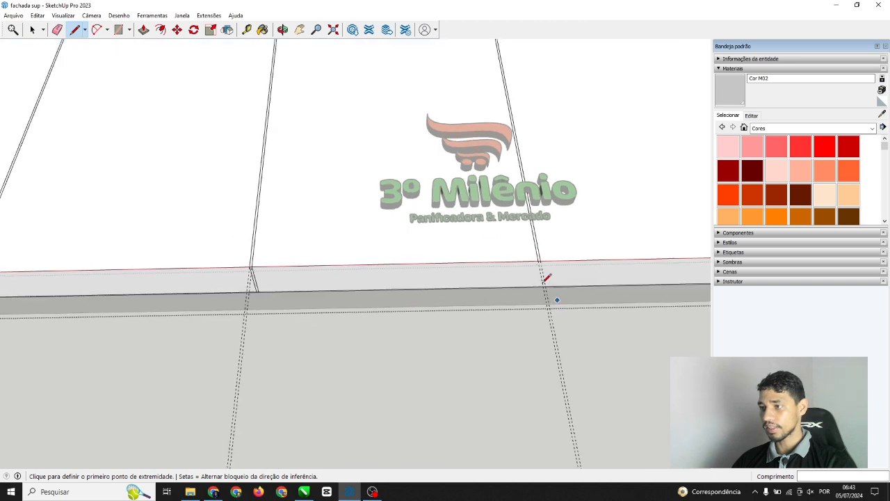
{"action": "scroll", "coordinate": [544, 268], "scroll_direction": "up", "scroll_amount": 3}
{"action": "left_click", "coordinate": [535, 255]}
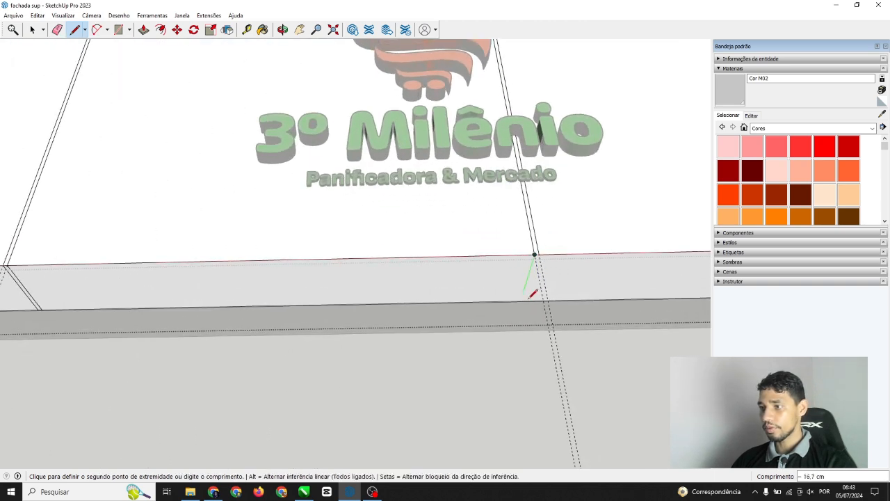
{"action": "left_click", "coordinate": [520, 301]}
{"action": "left_click", "coordinate": [538, 255]}
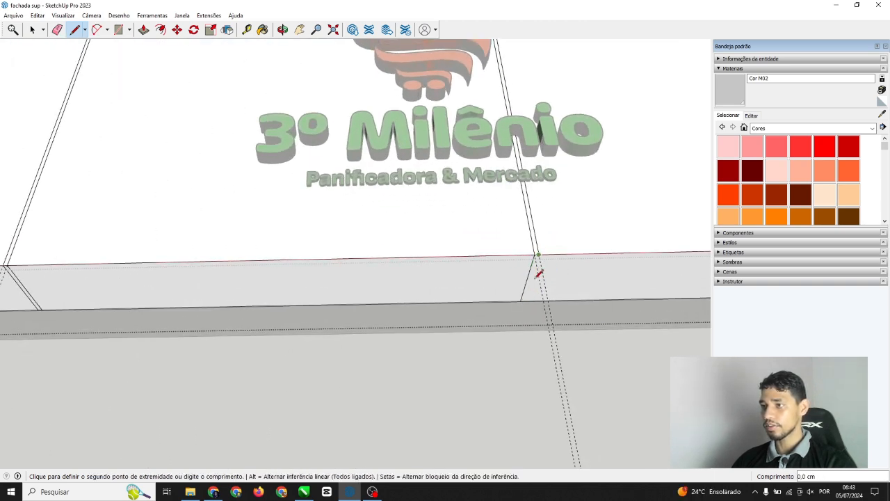
{"action": "left_click", "coordinate": [527, 300]}
Extend the rightmost joint across the panel's underside with two parallel 20 cm lines
{"action": "scroll", "coordinate": [252, 259], "scroll_direction": "down", "scroll_amount": 6}
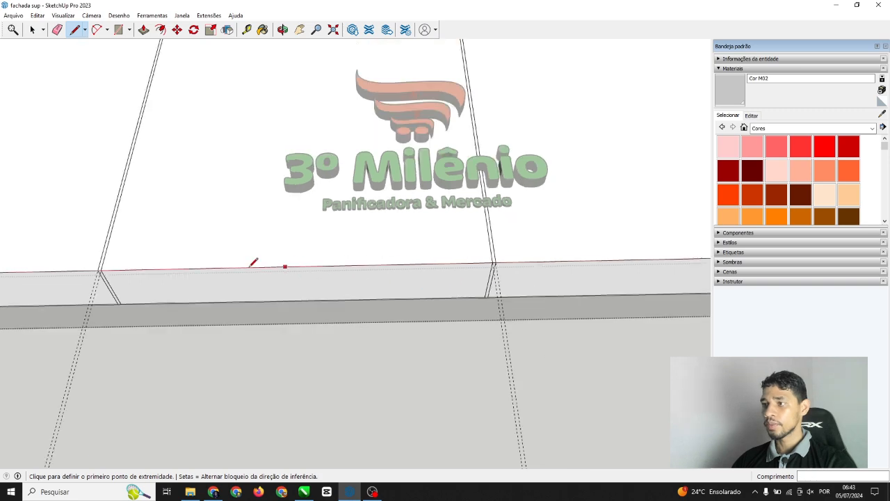
{"action": "scroll", "coordinate": [548, 254], "scroll_direction": "up", "scroll_amount": 3}
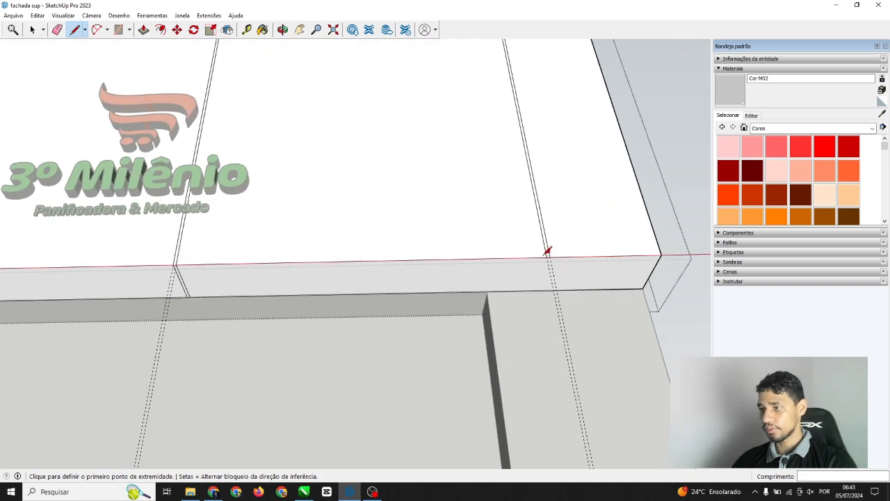
{"action": "left_click", "coordinate": [547, 257]}
{"action": "left_click", "coordinate": [535, 291]}
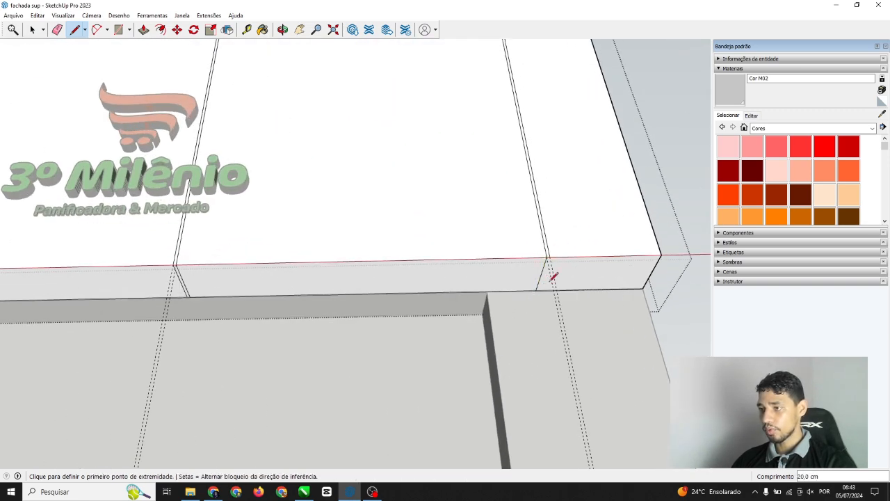
{"action": "left_click", "coordinate": [549, 257]}
{"action": "left_click", "coordinate": [541, 290]}
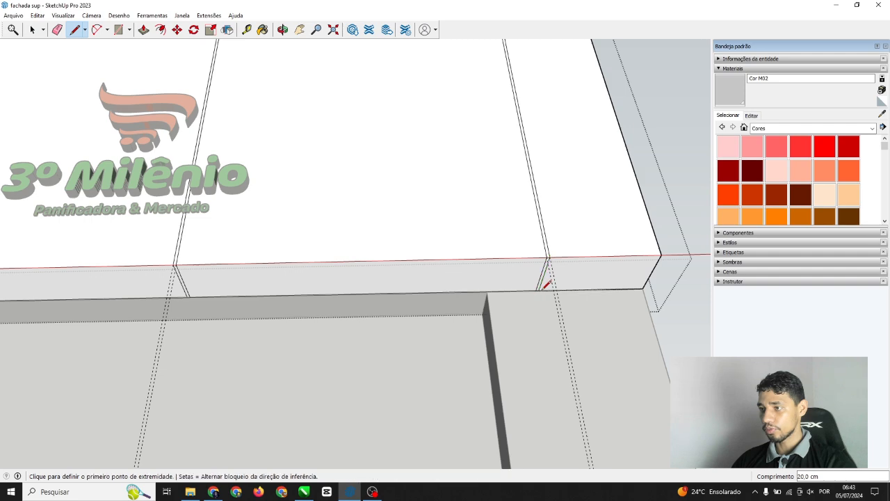
Delete all the vertical guide lines running through the sign panel's joints
{"action": "scroll", "coordinate": [338, 218], "scroll_direction": "down", "scroll_amount": 5}
{"action": "mouse_move", "coordinate": [289, 293]}
{"action": "middle_mouse_down"}
{"action": "mouse_move", "coordinate": [263, 300]}
{"action": "mouse_move", "coordinate": [190, 362]}
{"action": "middle_mouse_up"}
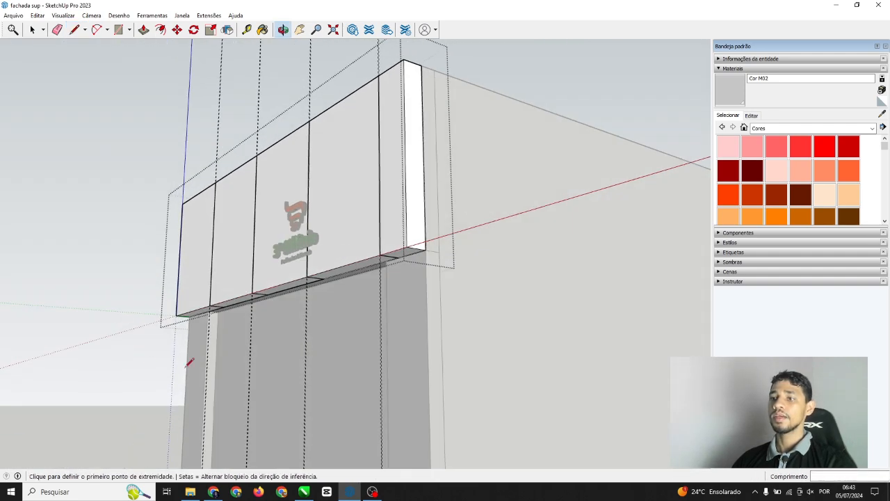
{"action": "middle_click_drag", "start_coordinate": [317, 236], "coordinate": [156, 148]}
{"action": "middle_click_drag", "start_coordinate": [267, 103], "coordinate": [241, 131]}
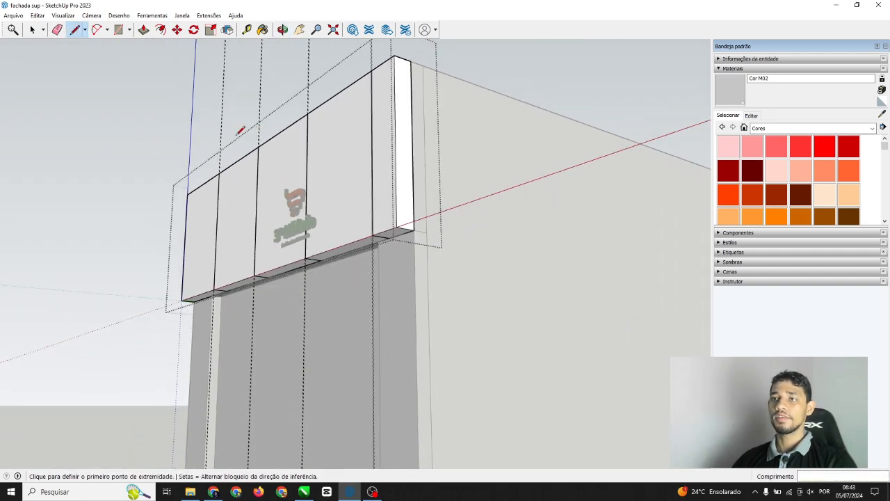
{"action": "key", "text": "space"}
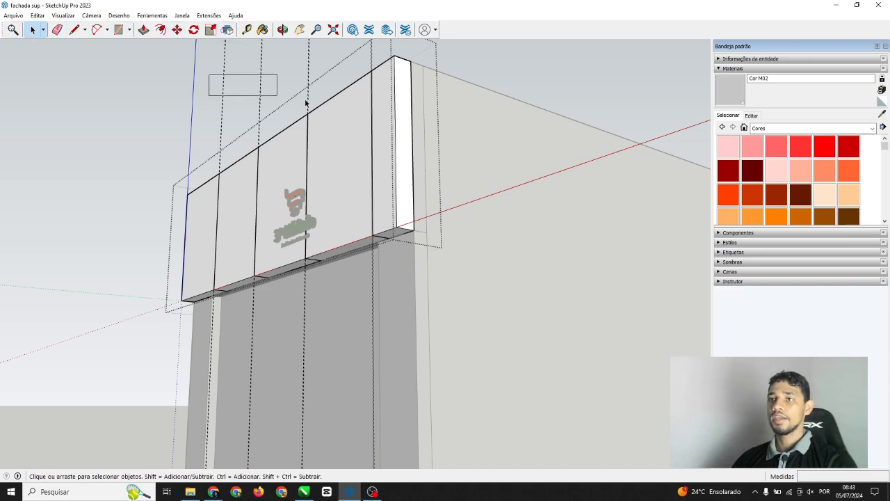
{"action": "middle_click_drag", "start_coordinate": [196, 47], "coordinate": [406, 129]}
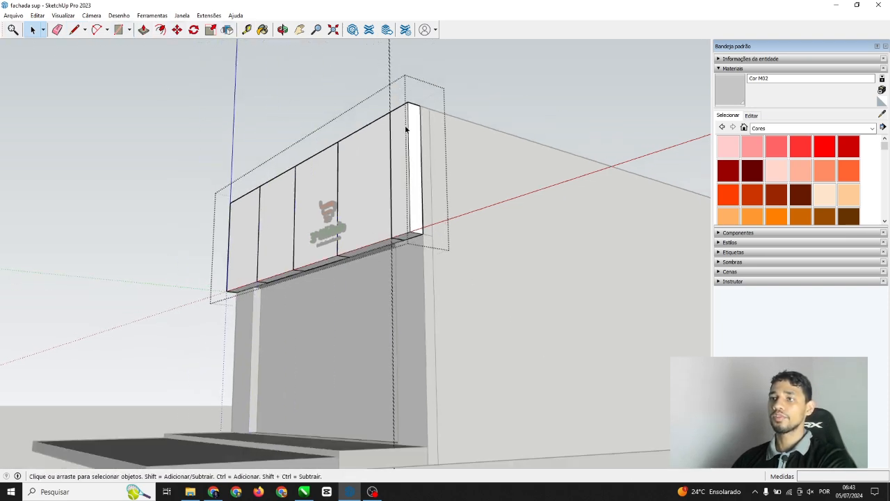
{"action": "middle_click_drag", "start_coordinate": [356, 51], "coordinate": [543, 296]}
Select the whole sign panel geometry and paint it with the red-brown Cor B07
{"action": "left_click", "coordinate": [350, 246]}
{"action": "scroll", "coordinate": [376, 247], "scroll_direction": "up", "scroll_amount": 2}
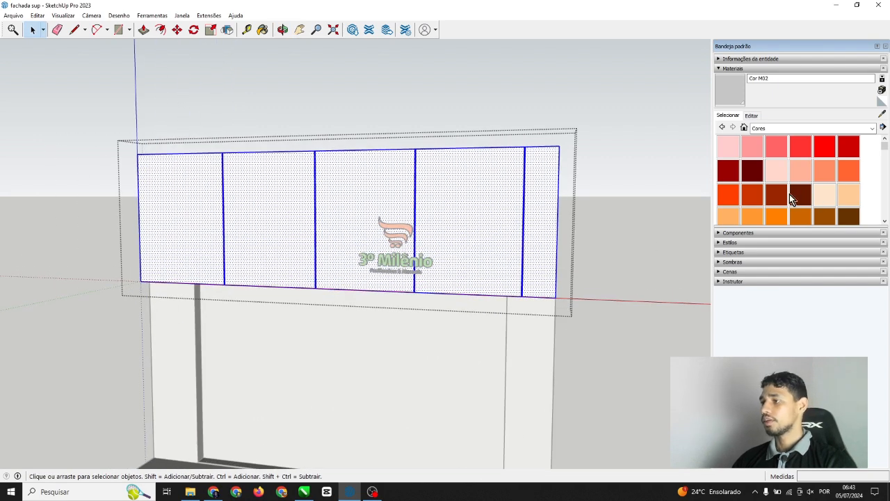
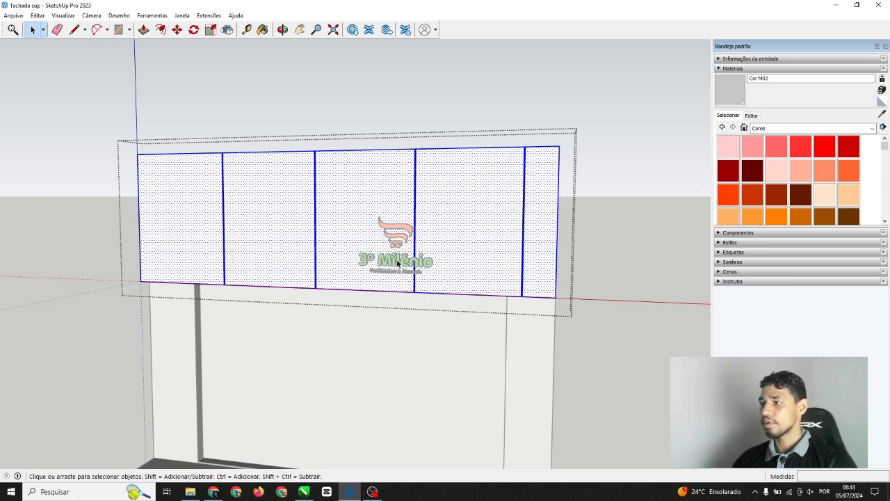
{"action": "scroll", "coordinate": [439, 230], "scroll_direction": "up", "scroll_amount": 5}
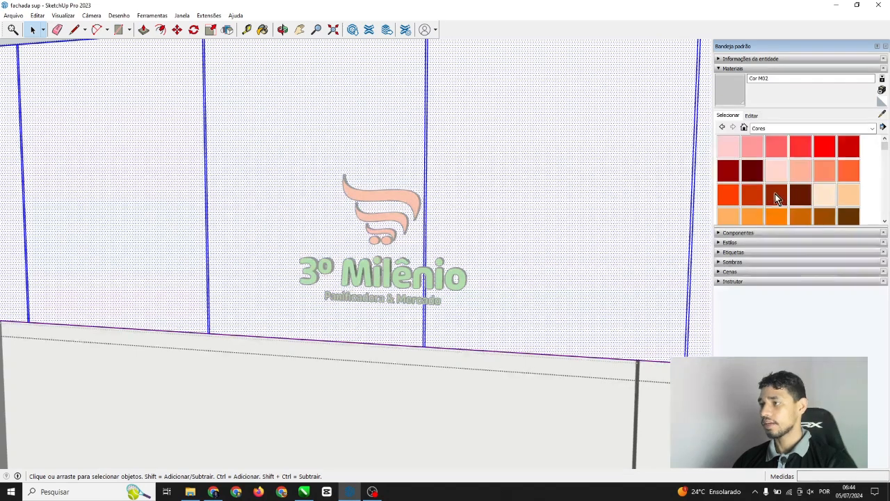
{"action": "left_click", "coordinate": [777, 196]}
{"action": "left_click", "coordinate": [573, 195]}
{"action": "mouse_move", "coordinate": [477, 332]}
{"action": "middle_mouse_down"}
{"action": "mouse_move", "coordinate": [455, 205]}
{"action": "mouse_move", "coordinate": [493, 302]}
{"action": "middle_mouse_up"}
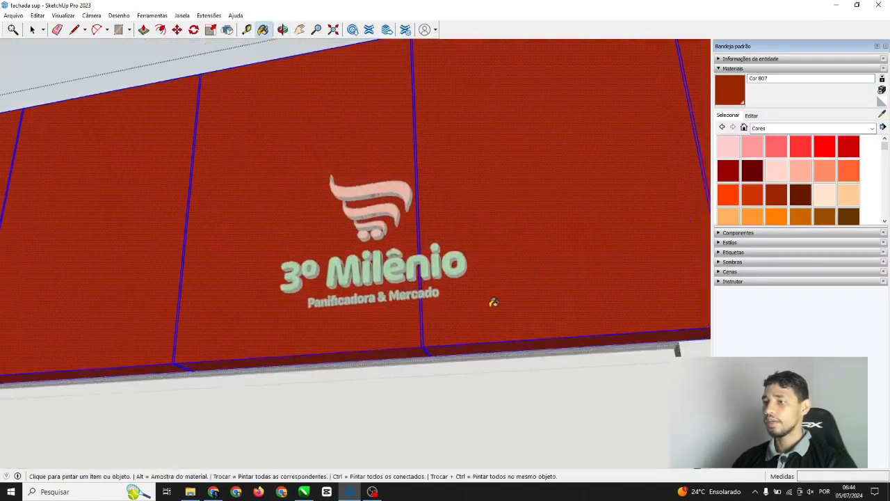
Try to paint the underside of the joint crossing the logo with Cor B08, and undo it
{"action": "scroll", "coordinate": [493, 303], "scroll_direction": "up", "scroll_amount": 1}
{"action": "left_click", "coordinate": [800, 196]}
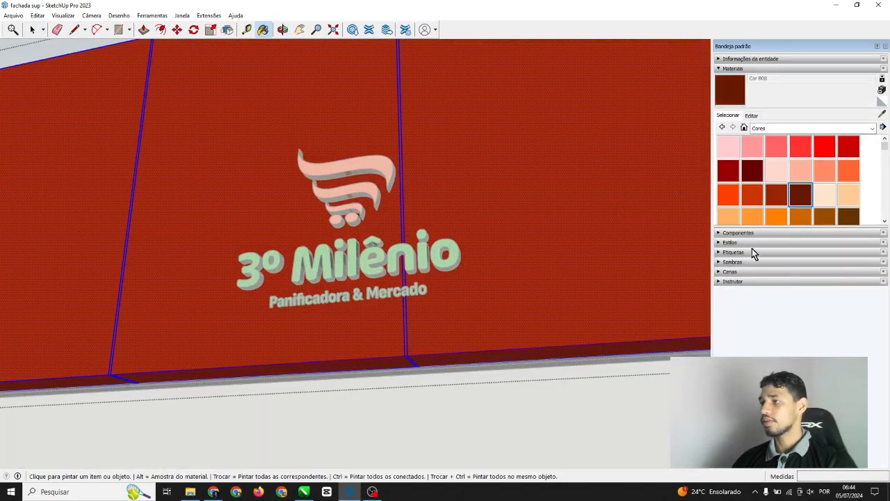
{"action": "scroll", "coordinate": [416, 332], "scroll_direction": "up", "scroll_amount": 4}
{"action": "scroll", "coordinate": [417, 332], "scroll_direction": "up", "scroll_amount": 2}
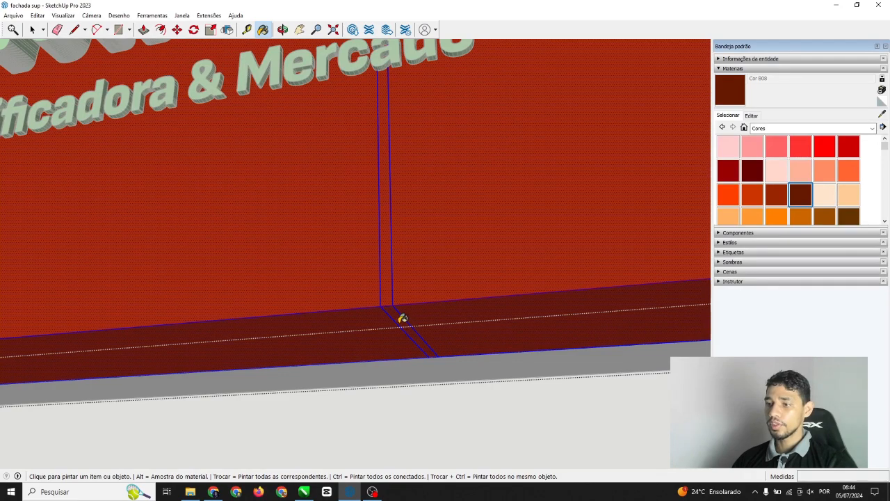
{"action": "left_click", "coordinate": [403, 319]}
{"action": "key", "text": "ctrl+z"}
Deselect everything, reopen the panel group, and paint the front and underside strips of the joint crossing the logo with Cor B08
{"action": "scroll", "coordinate": [395, 406], "scroll_direction": "down", "scroll_amount": 2}
{"action": "key", "text": "space"}
{"action": "left_click", "coordinate": [385, 407]}
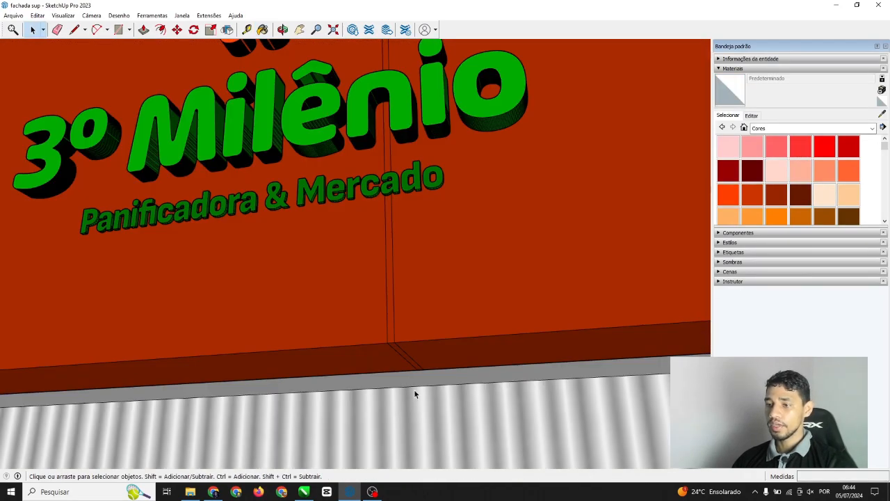
{"action": "scroll", "coordinate": [422, 344], "scroll_direction": "up", "scroll_amount": 2}
{"action": "double_click", "coordinate": [425, 343]}
{"action": "scroll", "coordinate": [437, 357], "scroll_direction": "up", "scroll_amount": 2}
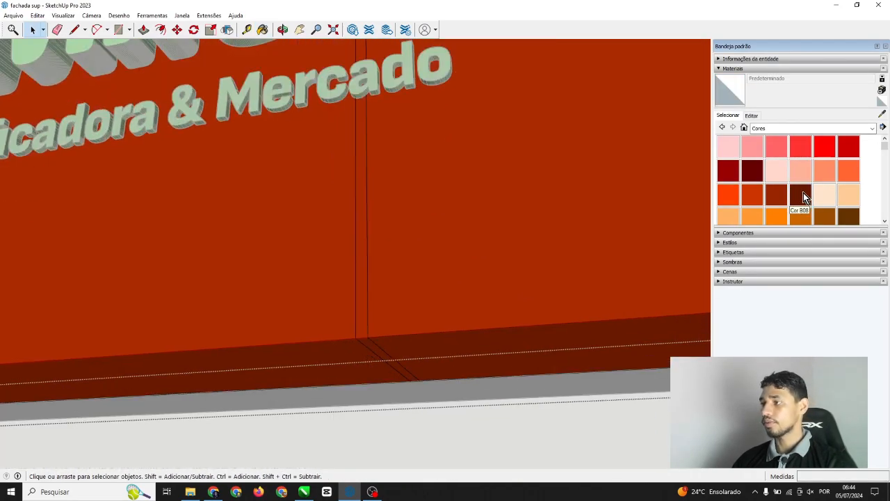
{"action": "left_click", "coordinate": [803, 195]}
{"action": "scroll", "coordinate": [405, 369], "scroll_direction": "up", "scroll_amount": 3}
{"action": "left_click", "coordinate": [352, 327]}
{"action": "left_click", "coordinate": [315, 298]}
{"action": "scroll", "coordinate": [249, 306], "scroll_direction": "down", "scroll_amount": 5}
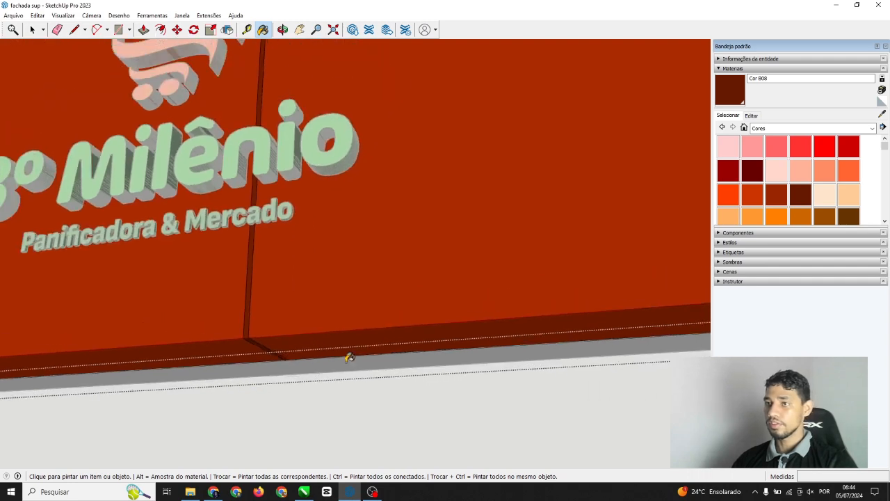
Paint the rightmost joint of the panel with Cor B08, including its strip on the underside
{"action": "scroll", "coordinate": [341, 304], "scroll_direction": "down", "scroll_amount": 3}
{"action": "scroll", "coordinate": [656, 292], "scroll_direction": "up", "scroll_amount": 4}
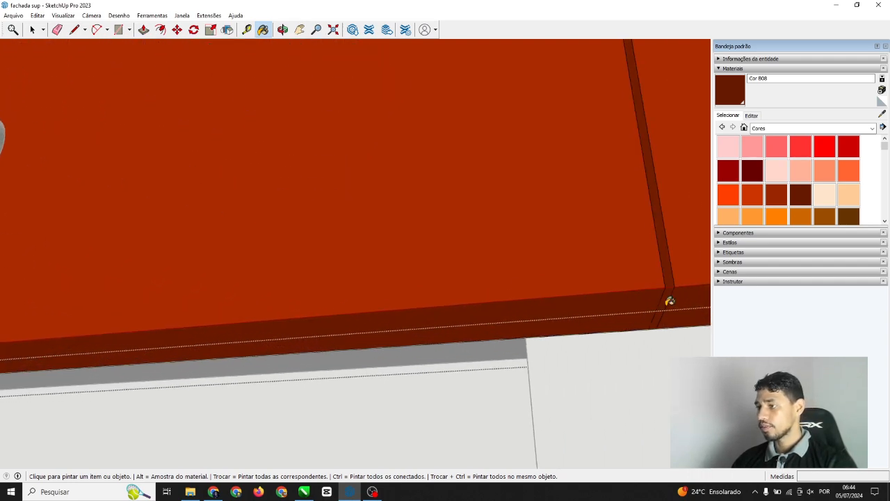
{"action": "scroll", "coordinate": [622, 280], "scroll_direction": "down", "scroll_amount": 1}
{"action": "scroll", "coordinate": [658, 301], "scroll_direction": "up", "scroll_amount": 1}
{"action": "left_click", "coordinate": [653, 298]}
{"action": "scroll", "coordinate": [487, 275], "scroll_direction": "down", "scroll_amount": 7}
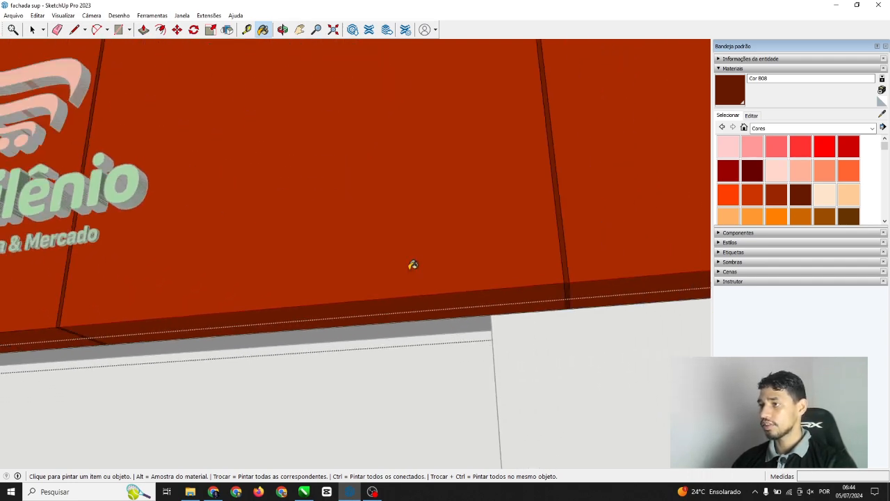
Paint the two joints to the left of the logo with Cor B08, on the panel's front and underside
{"action": "scroll", "coordinate": [299, 306], "scroll_direction": "up", "scroll_amount": 3}
{"action": "scroll", "coordinate": [269, 302], "scroll_direction": "up", "scroll_amount": 4}
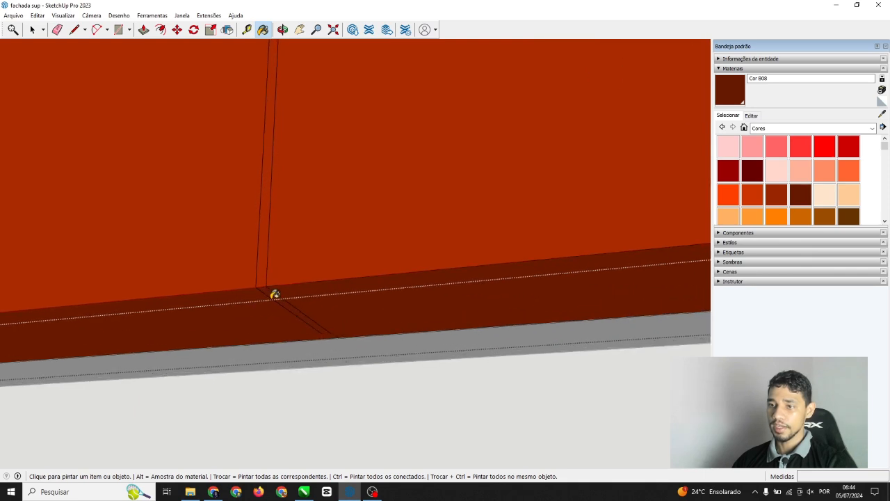
{"action": "left_click", "coordinate": [256, 263]}
{"action": "scroll", "coordinate": [592, 318], "scroll_direction": "down", "scroll_amount": 4}
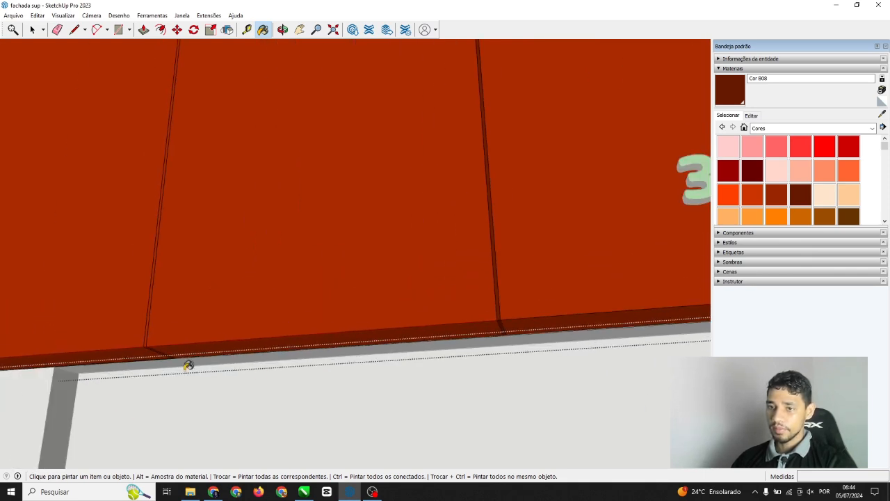
{"action": "scroll", "coordinate": [188, 363], "scroll_direction": "up", "scroll_amount": 4}
{"action": "left_click", "coordinate": [174, 314]}
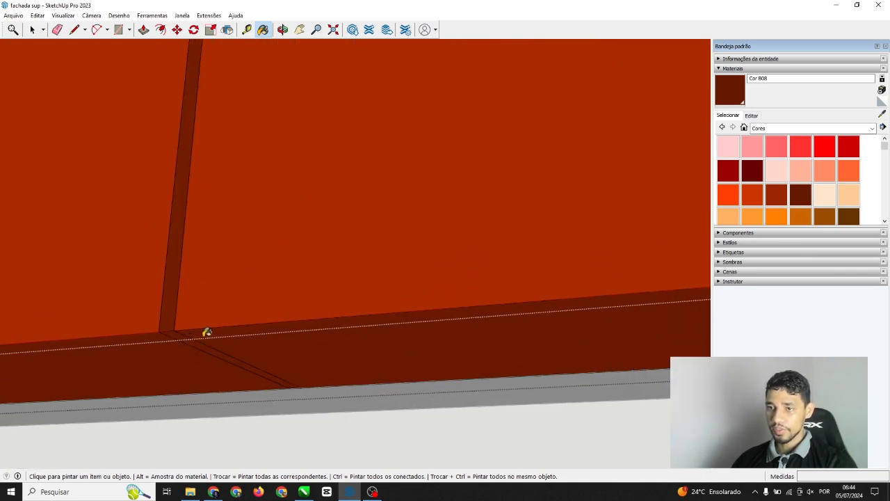
{"action": "scroll", "coordinate": [437, 302], "scroll_direction": "down", "scroll_amount": 3}
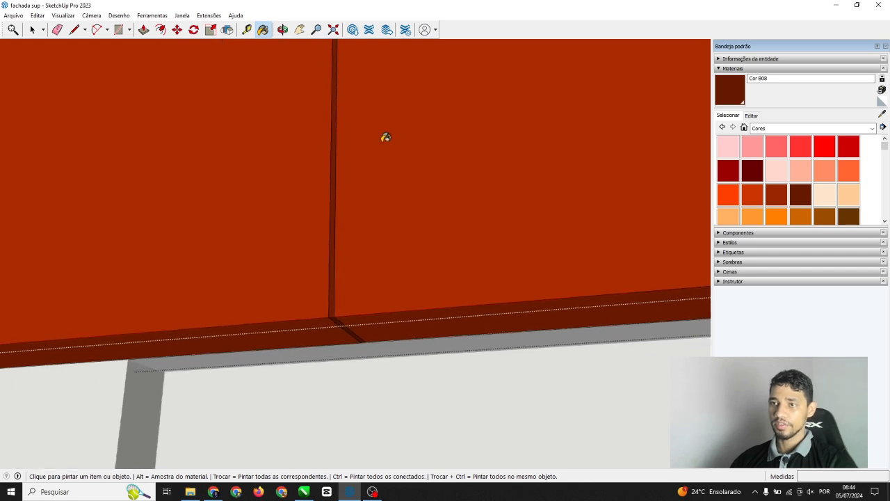
Recess the leftmost joint's front and underside strips by about 0.3 cm with Push/Pull
{"action": "scroll", "coordinate": [278, 174], "scroll_direction": "down", "scroll_amount": 4}
{"action": "scroll", "coordinate": [344, 165], "scroll_direction": "up", "scroll_amount": 4}
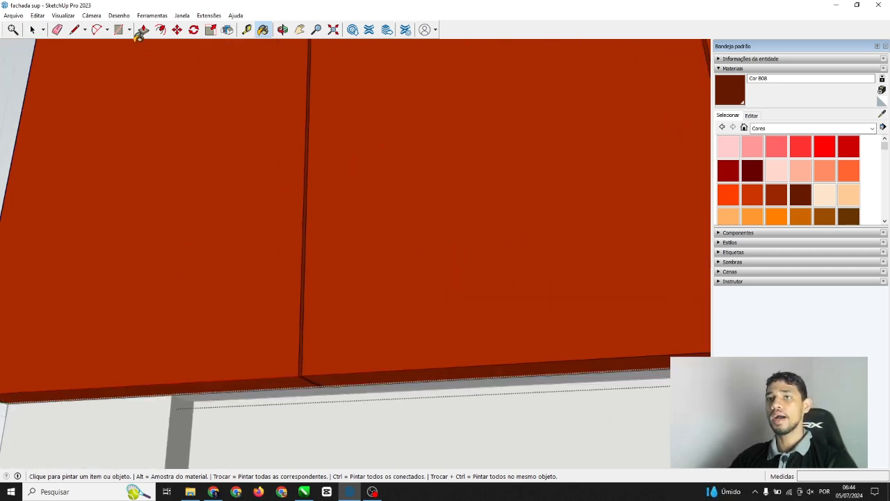
{"action": "left_click", "coordinate": [143, 30]}
{"action": "scroll", "coordinate": [288, 374], "scroll_direction": "up", "scroll_amount": 6}
{"action": "left_click", "coordinate": [255, 301]}
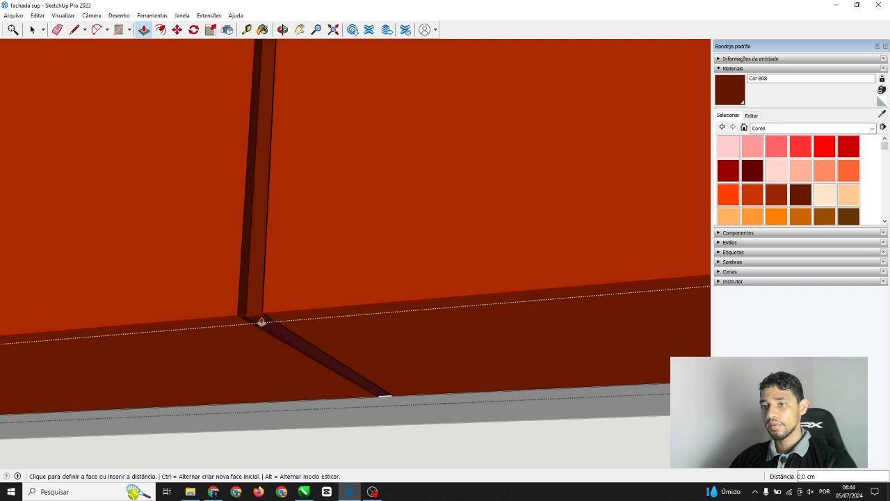
{"action": "left_click", "coordinate": [261, 322]}
{"action": "scroll", "coordinate": [165, 296], "scroll_direction": "down", "scroll_amount": 6}
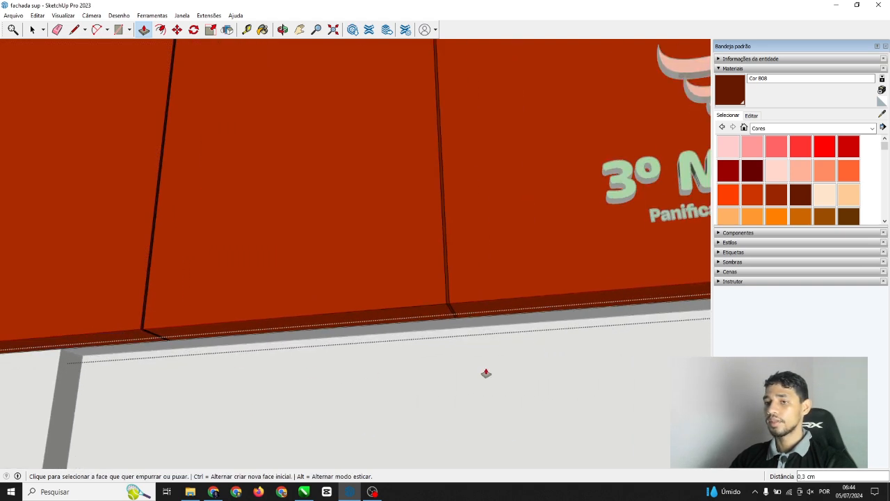
Recess the remaining joints of the sign panel with Push/Pull and leave the panel group
{"action": "scroll", "coordinate": [393, 277], "scroll_direction": "up", "scroll_amount": 5}
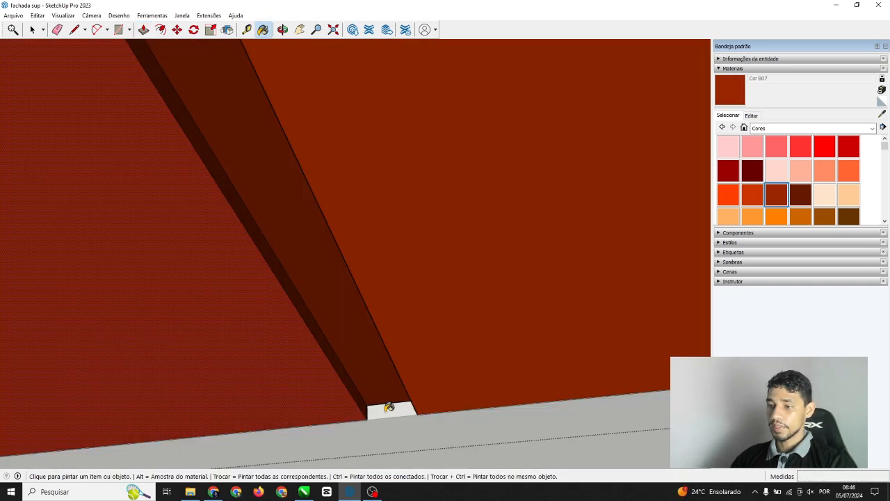
{"action": "scroll", "coordinate": [375, 400], "scroll_direction": "down", "scroll_amount": 2}
{"action": "key", "text": "space"}
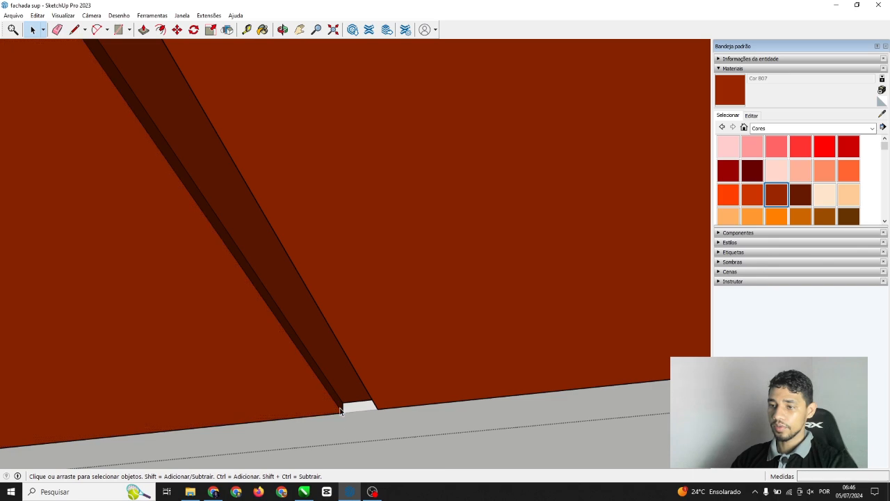
{"action": "middle_click_drag", "start_coordinate": [163, 300], "coordinate": [264, 334]}
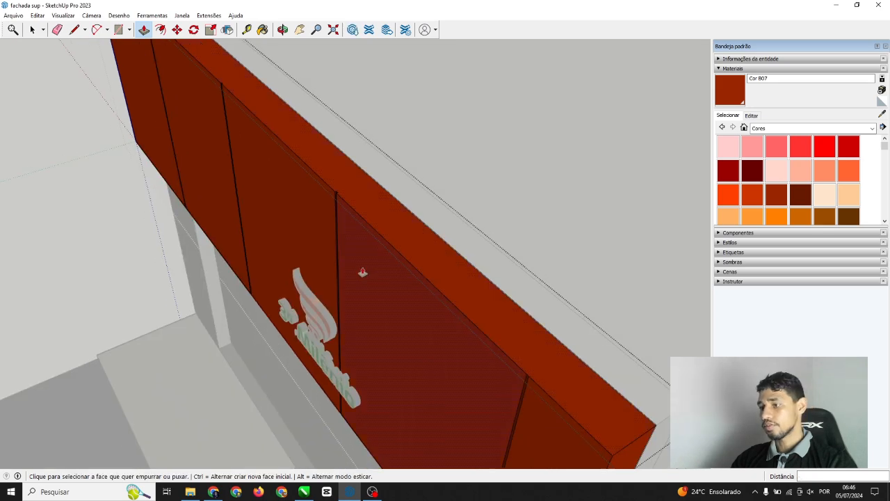
{"action": "right_click", "coordinate": [363, 269]}
{"action": "left_click", "coordinate": [648, 355]}
{"action": "scroll", "coordinate": [536, 422], "scroll_direction": "up", "scroll_amount": 4}
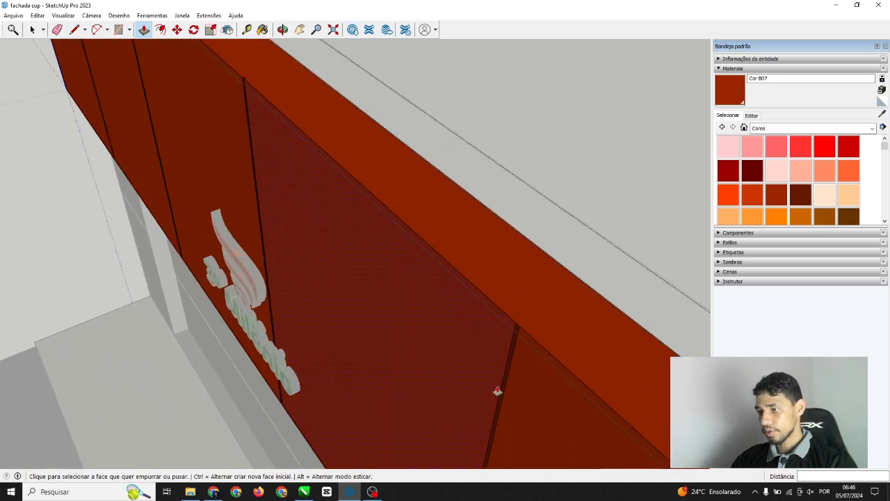
{"action": "middle_click_drag", "start_coordinate": [516, 349], "coordinate": [33, 227]}
{"action": "scroll", "coordinate": [33, 228], "scroll_direction": "down", "scroll_amount": 10}
{"action": "middle_click_drag", "start_coordinate": [375, 194], "coordinate": [527, 195]}
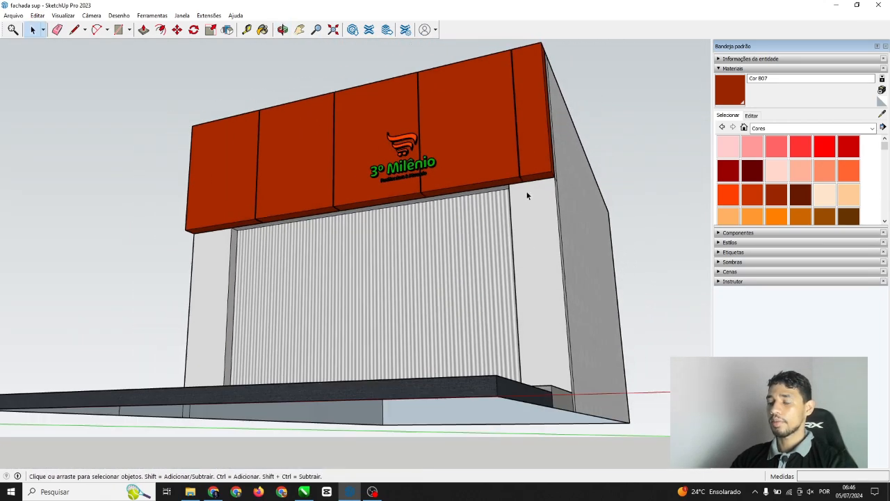
{"action": "left_click", "coordinate": [515, 259]}
{"action": "middle_click_drag", "start_coordinate": [515, 258], "coordinate": [567, 272]}
{"action": "scroll", "coordinate": [567, 272], "scroll_direction": "up", "scroll_amount": 5}
{"action": "double_click", "coordinate": [499, 249]}
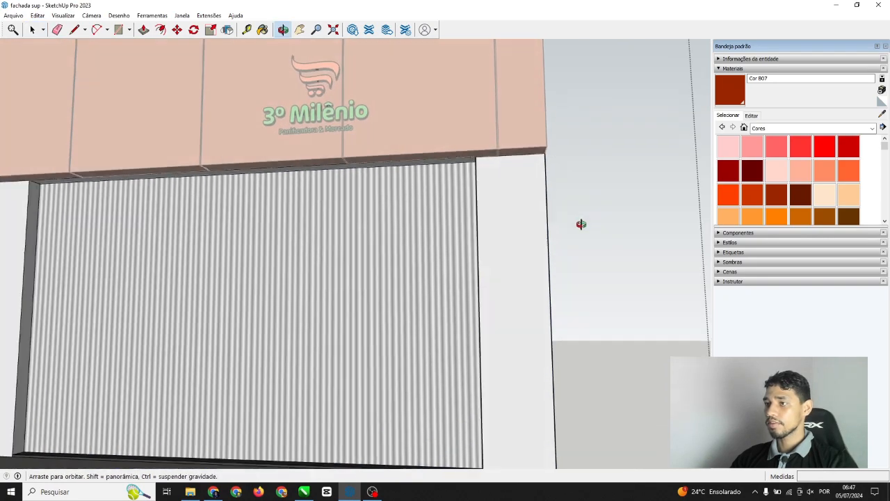
{"action": "left_click", "coordinate": [647, 239]}
{"action": "scroll", "coordinate": [555, 204], "scroll_direction": "down", "scroll_amount": 3}
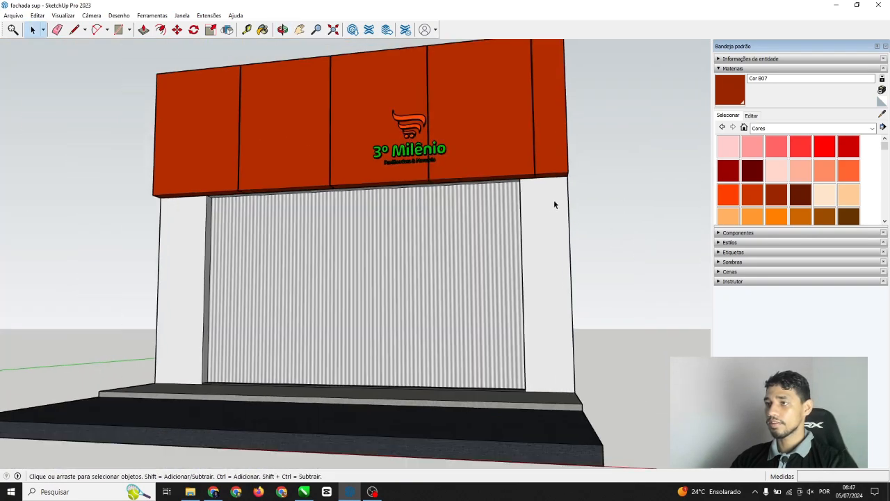
Open the wall group and place a horizontal guide 122 cm above the base of the right pillar
{"action": "left_click", "coordinate": [553, 218]}
{"action": "scroll", "coordinate": [557, 219], "scroll_direction": "up", "scroll_amount": 2}
{"action": "double_click", "coordinate": [480, 231]}
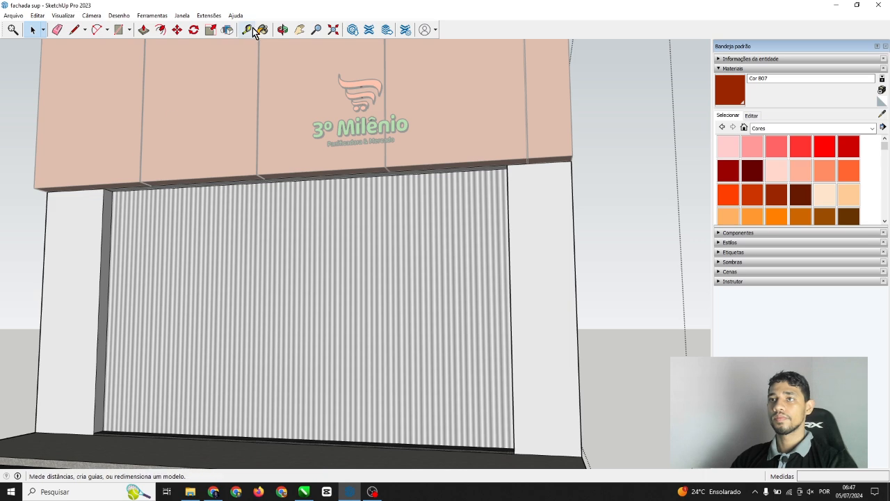
{"action": "scroll", "coordinate": [491, 347], "scroll_direction": "down", "scroll_amount": 1}
{"action": "scroll", "coordinate": [508, 385], "scroll_direction": "up", "scroll_amount": 3}
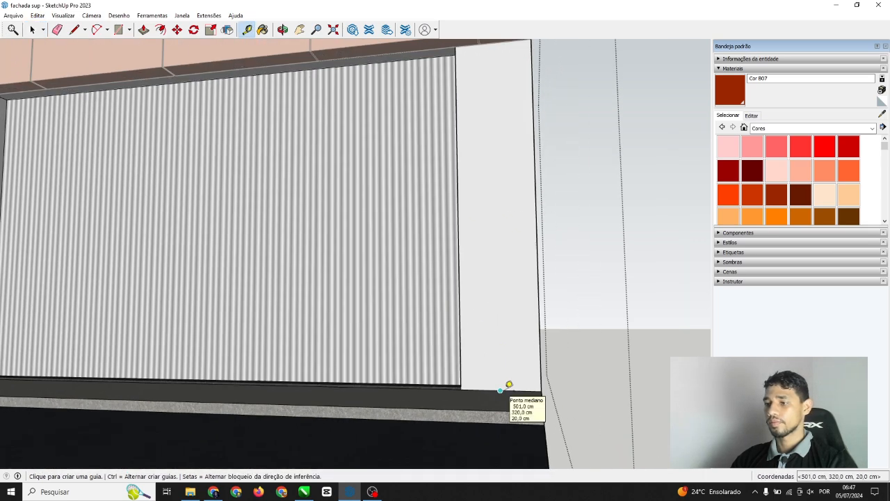
{"action": "left_click", "coordinate": [509, 384]}
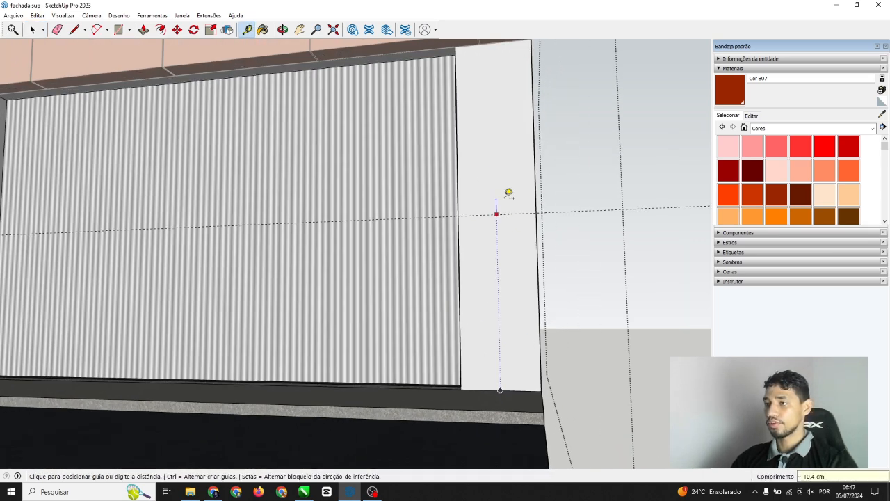
{"action": "scroll", "coordinate": [499, 194], "scroll_direction": "up", "scroll_amount": 3}
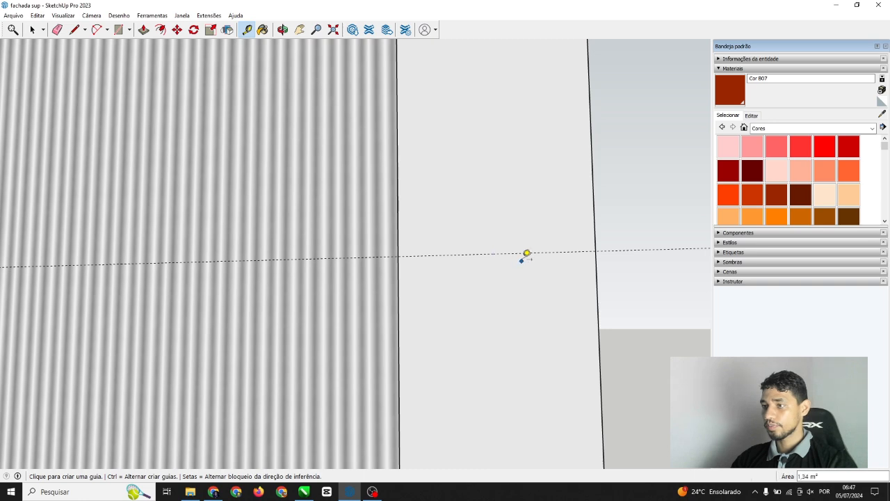
Add a guide 1 cm above the first one for the joint, and another 122 cm above that
{"action": "scroll", "coordinate": [589, 243], "scroll_direction": "up", "scroll_amount": 5}
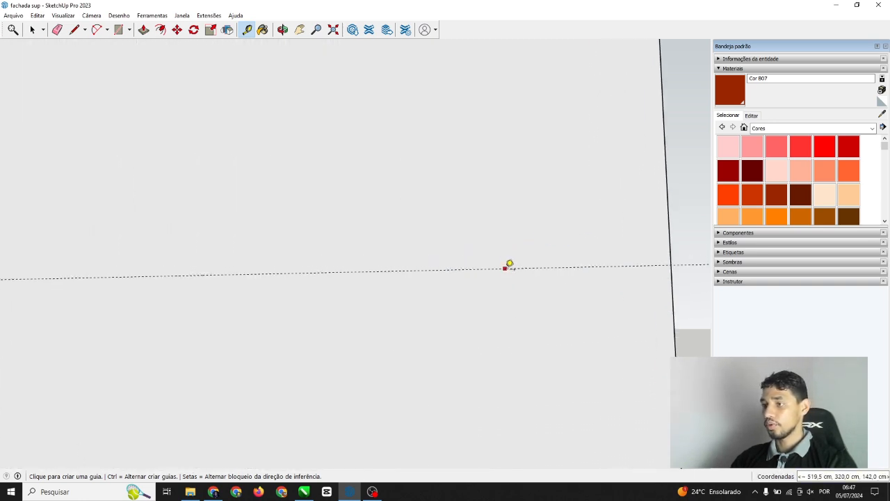
{"action": "left_click", "coordinate": [505, 268]}
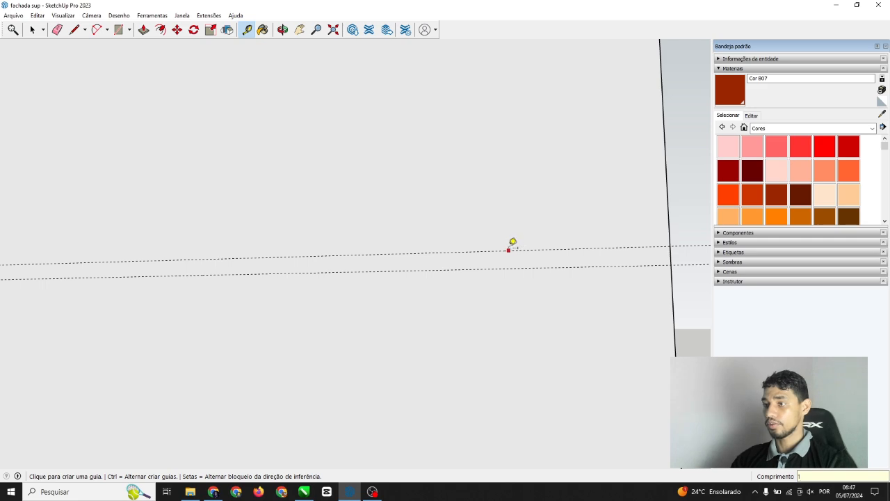
{"action": "left_click", "coordinate": [509, 250]}
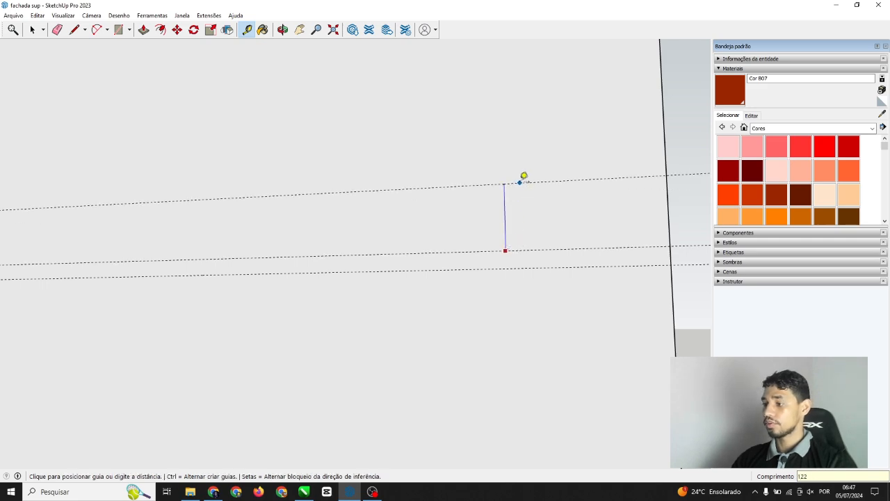
{"action": "scroll", "coordinate": [558, 251], "scroll_direction": "down", "scroll_amount": 10}
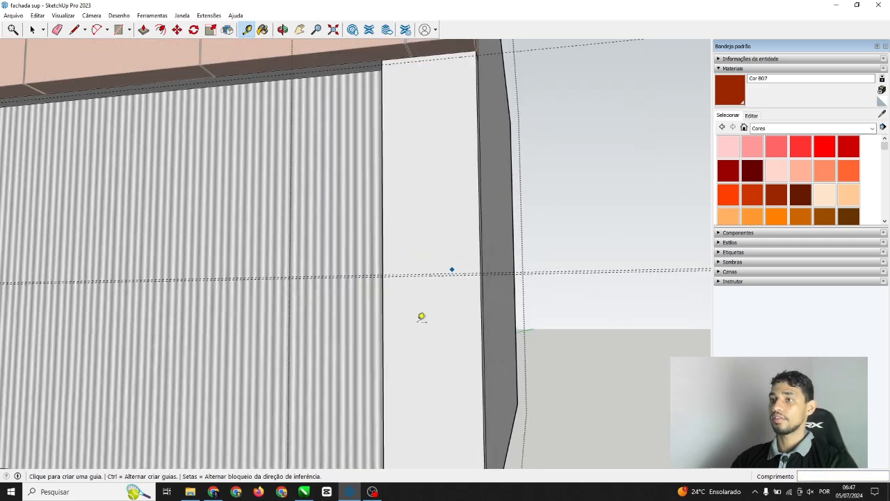
Add a parallel guide next to the topmost guide, just below the sign panel, to mark the upper joint
{"action": "scroll", "coordinate": [435, 105], "scroll_direction": "up", "scroll_amount": 8}
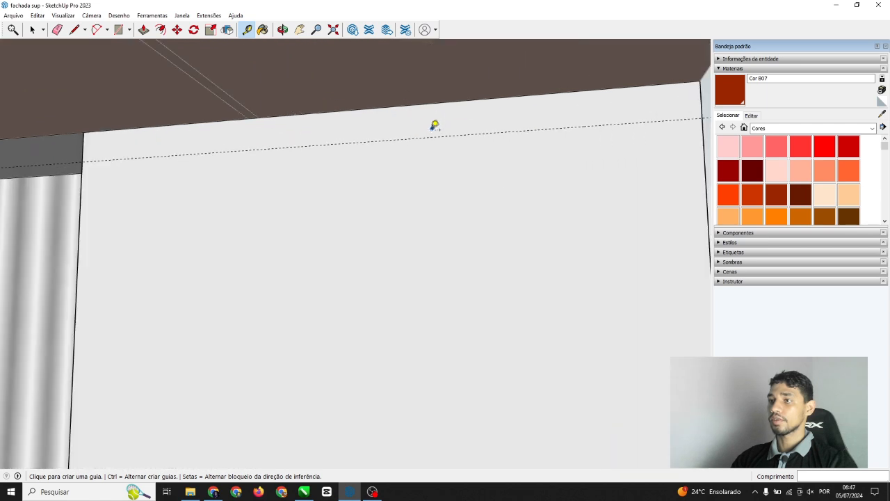
{"action": "left_click", "coordinate": [431, 129]}
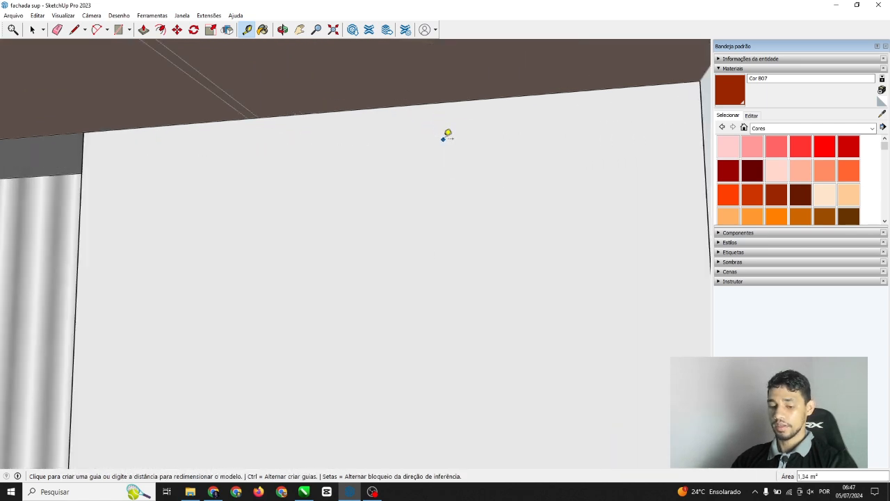
{"action": "scroll", "coordinate": [414, 145], "scroll_direction": "down", "scroll_amount": 6}
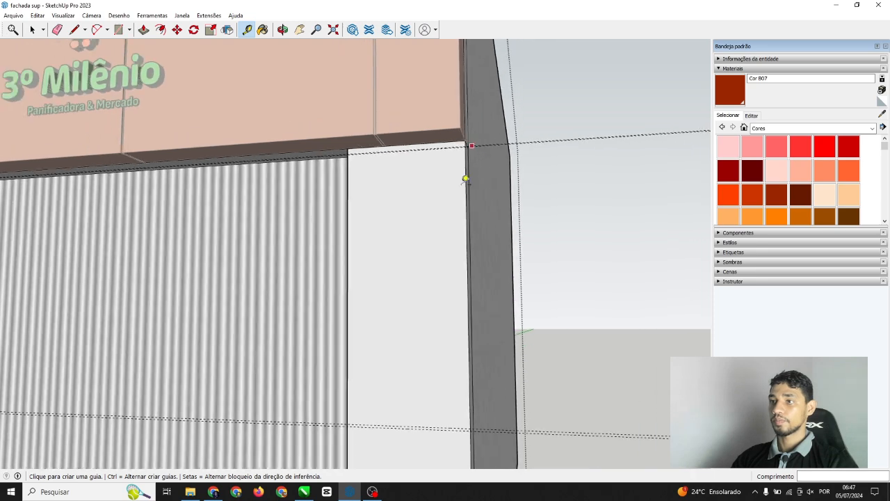
Draw the two edges of the lower joint across the right pillar's front face along the guides
{"action": "left_click", "coordinate": [75, 30]}
{"action": "scroll", "coordinate": [515, 264], "scroll_direction": "up", "scroll_amount": 6}
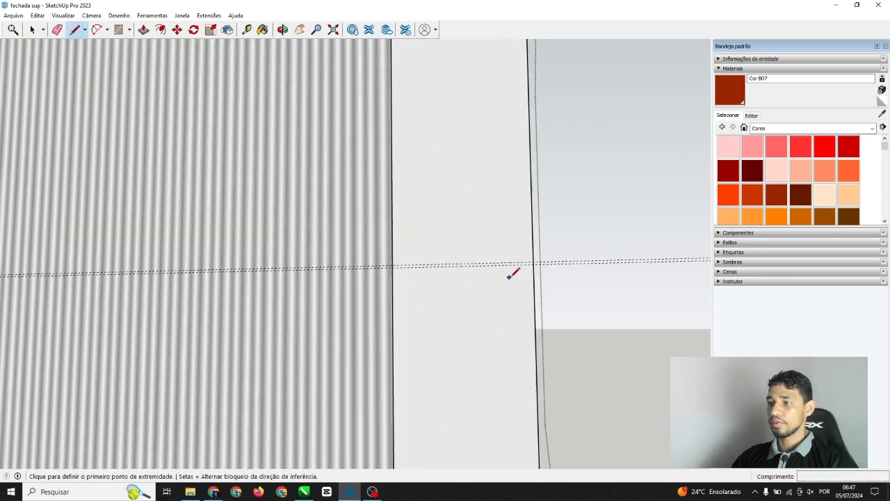
{"action": "scroll", "coordinate": [529, 265], "scroll_direction": "up", "scroll_amount": 4}
{"action": "left_click", "coordinate": [543, 258]}
{"action": "middle_click_drag", "start_coordinate": [243, 268], "coordinate": [376, 230]}
{"action": "left_click", "coordinate": [340, 234]}
Continue both lower joint edges across the right pillar's narrow outer side face with 15 cm lines
{"action": "middle_click_drag", "start_coordinate": [388, 301], "coordinate": [205, 311]}
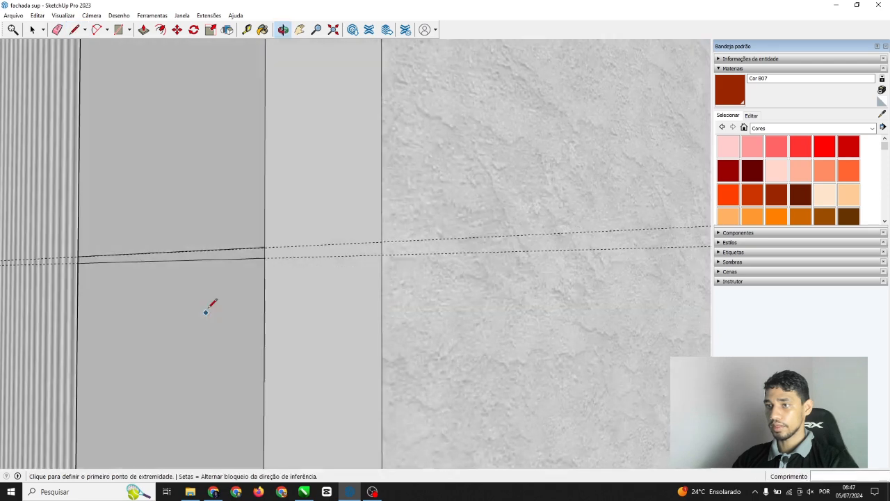
{"action": "scroll", "coordinate": [291, 252], "scroll_direction": "up", "scroll_amount": 2}
{"action": "scroll", "coordinate": [263, 244], "scroll_direction": "up", "scroll_amount": 1}
{"action": "left_click", "coordinate": [246, 242]}
{"action": "left_click", "coordinate": [452, 248]}
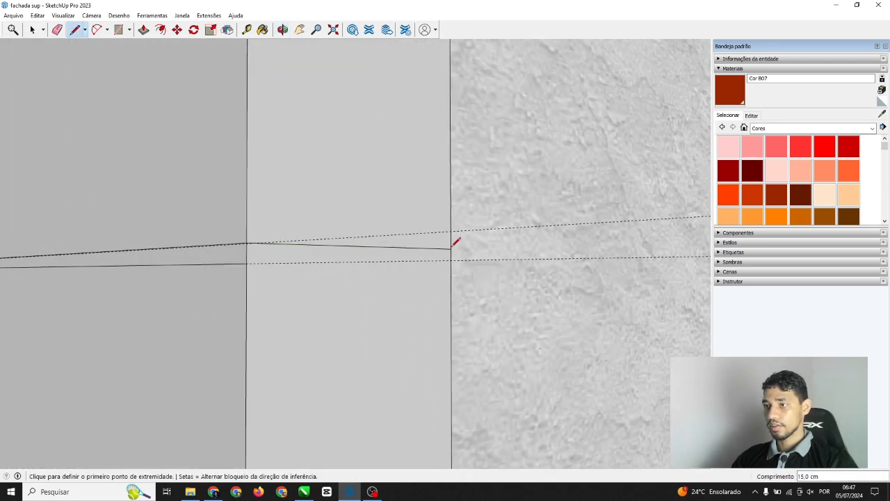
{"action": "left_click", "coordinate": [251, 261]}
{"action": "left_click", "coordinate": [456, 265]}
{"action": "scroll", "coordinate": [390, 351], "scroll_direction": "down", "scroll_amount": 6}
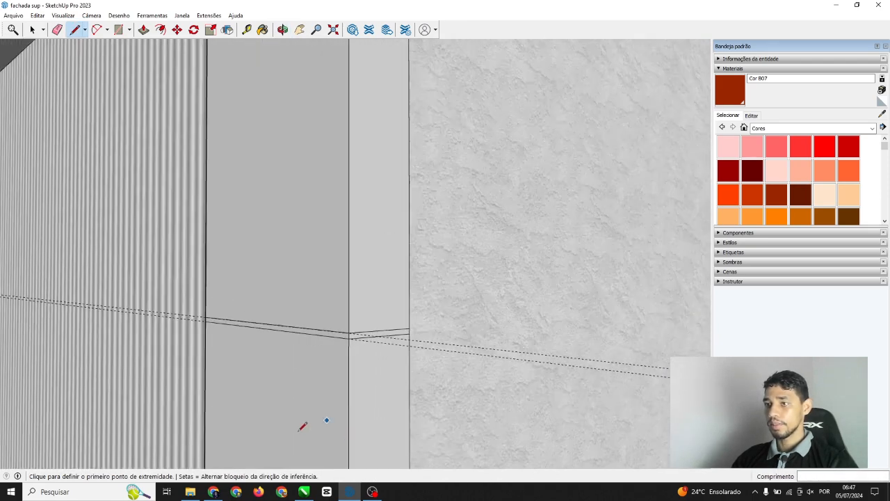
Draw the upper joint's edges on the pillar along the top guides and leave the wall group
{"action": "scroll", "coordinate": [375, 292], "scroll_direction": "down", "scroll_amount": 2}
{"action": "scroll", "coordinate": [367, 117], "scroll_direction": "up", "scroll_amount": 2}
{"action": "scroll", "coordinate": [366, 115], "scroll_direction": "up", "scroll_amount": 4}
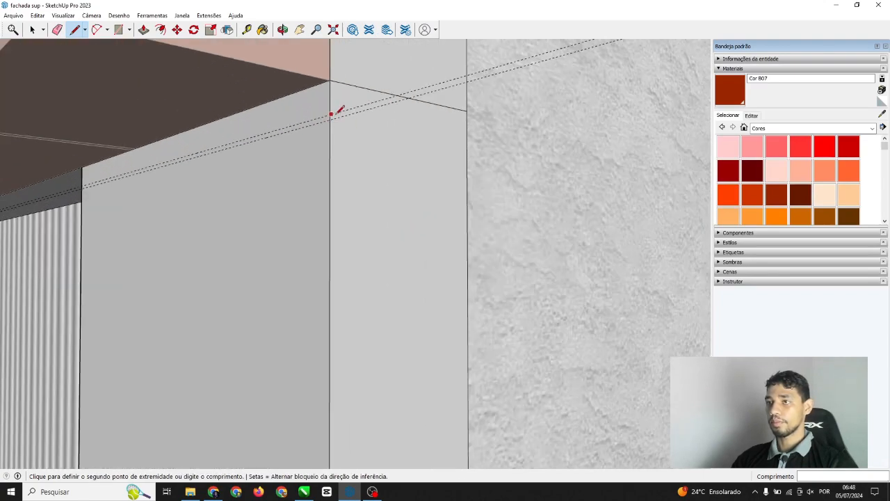
{"action": "scroll", "coordinate": [468, 137], "scroll_direction": "up", "scroll_amount": 3}
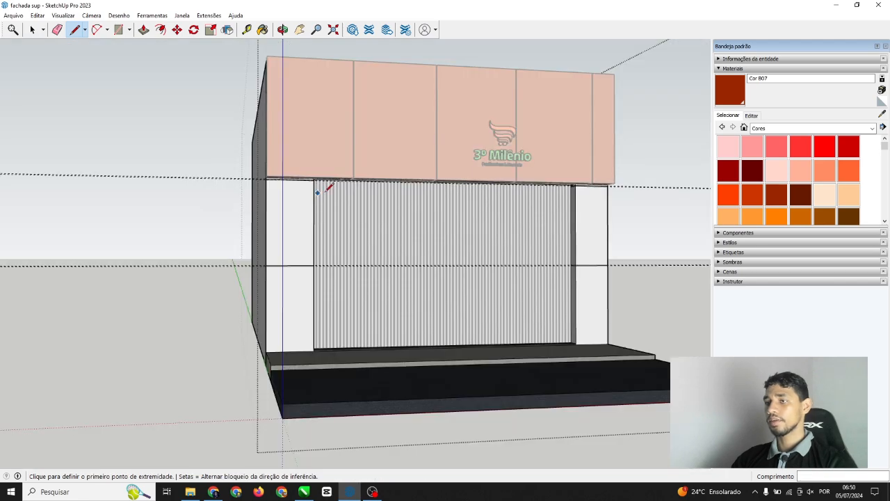
{"action": "left_click", "coordinate": [32, 30]}
{"action": "left_click", "coordinate": [81, 93]}
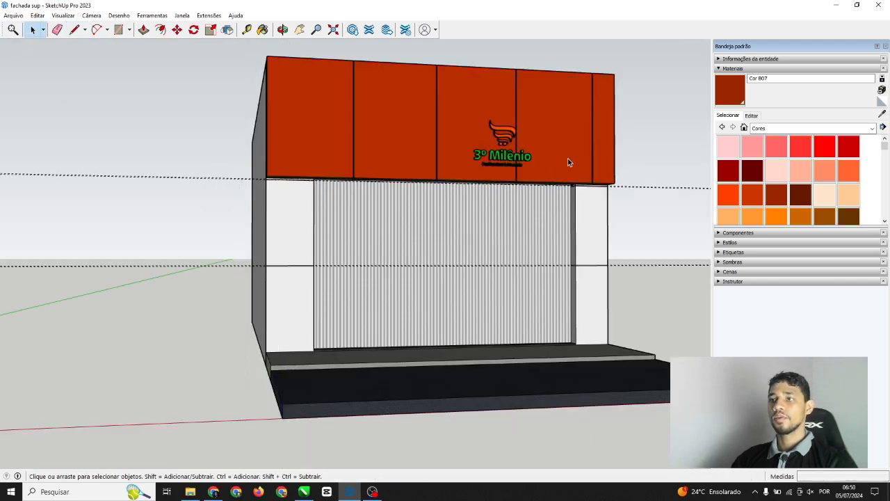
Reopen the wall group and paint the upper and lower front sheets of the right pillar with Cor B07
{"action": "middle_click_drag", "start_coordinate": [568, 160], "coordinate": [188, 132]}
{"action": "scroll", "coordinate": [589, 201], "scroll_direction": "up", "scroll_amount": 3}
{"action": "double_click", "coordinate": [545, 197]}
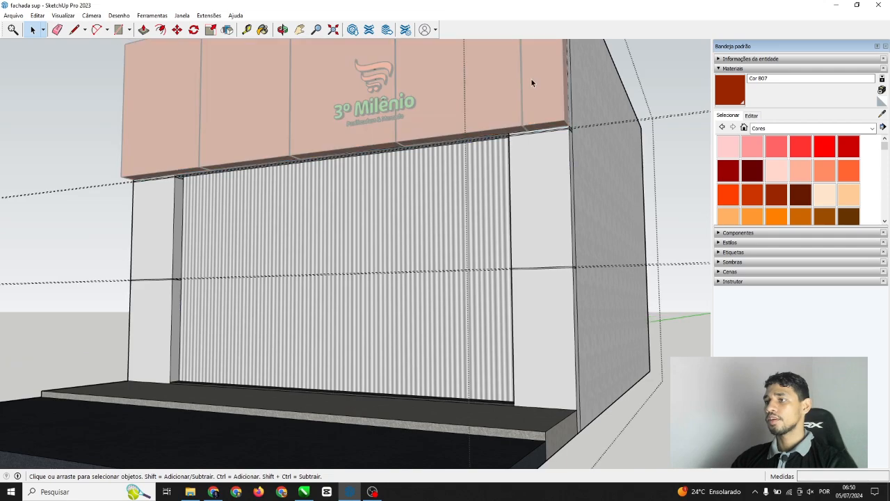
{"action": "left_click", "coordinate": [772, 196]}
{"action": "scroll", "coordinate": [515, 194], "scroll_direction": "up", "scroll_amount": 3}
{"action": "left_click", "coordinate": [541, 222]}
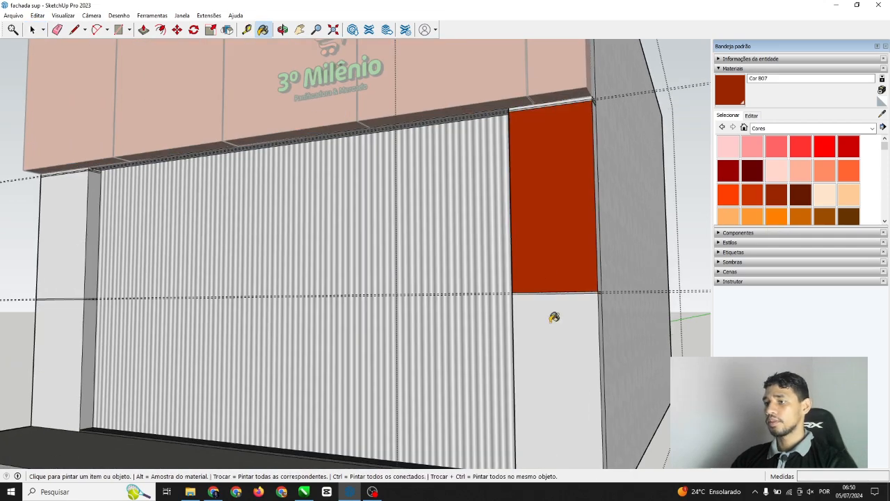
{"action": "left_click", "coordinate": [555, 318]}
Paint the inner side of the right pillar and the underside of the gate opening's lintel with Cor B07
{"action": "middle_click_drag", "start_coordinate": [563, 350], "coordinate": [476, 300]}
{"action": "left_click", "coordinate": [501, 282]}
{"action": "left_click", "coordinate": [504, 218]}
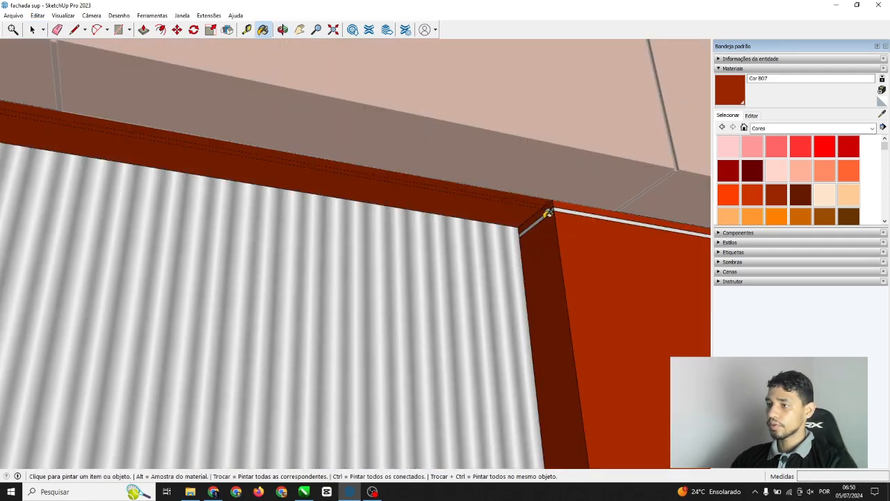
Paint the upper and lower front sheets and the inner side of the left pillar with Cor B07
{"action": "scroll", "coordinate": [544, 215], "scroll_direction": "down", "scroll_amount": 3}
{"action": "scroll", "coordinate": [515, 198], "scroll_direction": "down", "scroll_amount": 4}
{"action": "scroll", "coordinate": [543, 407], "scroll_direction": "up", "scroll_amount": 2}
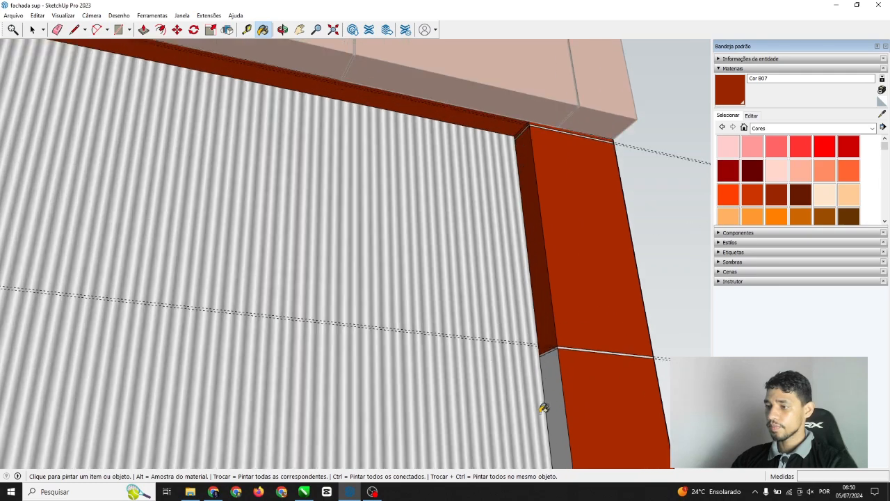
{"action": "middle_click_drag", "start_coordinate": [554, 390], "coordinate": [457, 343]}
{"action": "scroll", "coordinate": [480, 326], "scroll_direction": "down", "scroll_amount": 2}
{"action": "scroll", "coordinate": [132, 353], "scroll_direction": "up", "scroll_amount": 4}
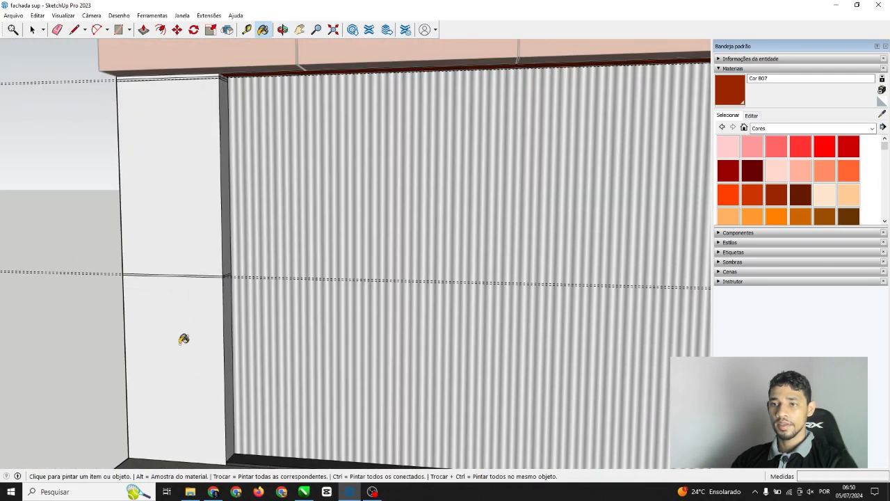
{"action": "left_click", "coordinate": [184, 340]}
{"action": "scroll", "coordinate": [209, 309], "scroll_direction": "up", "scroll_amount": 2}
{"action": "left_click", "coordinate": [237, 280]}
{"action": "left_click", "coordinate": [245, 226]}
{"action": "left_click", "coordinate": [183, 215]}
{"action": "scroll", "coordinate": [352, 260], "scroll_direction": "down", "scroll_amount": 3}
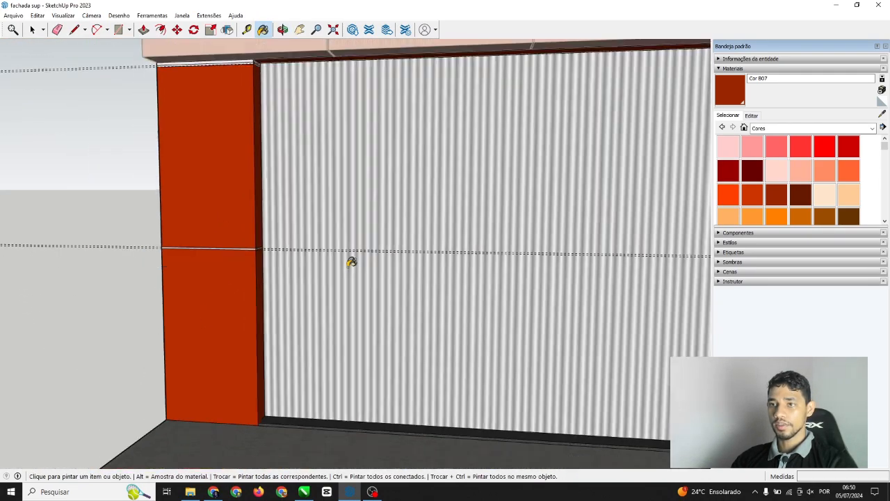
Paint the left pillar's narrow outer side with Cor B07, including the strip beside the sign panel
{"action": "middle_click_drag", "start_coordinate": [352, 260], "coordinate": [363, 308]}
{"action": "scroll", "coordinate": [410, 300], "scroll_direction": "up", "scroll_amount": 3}
{"action": "scroll", "coordinate": [389, 285], "scroll_direction": "up", "scroll_amount": 1}
{"action": "left_click", "coordinate": [376, 279]}
{"action": "left_click", "coordinate": [371, 179]}
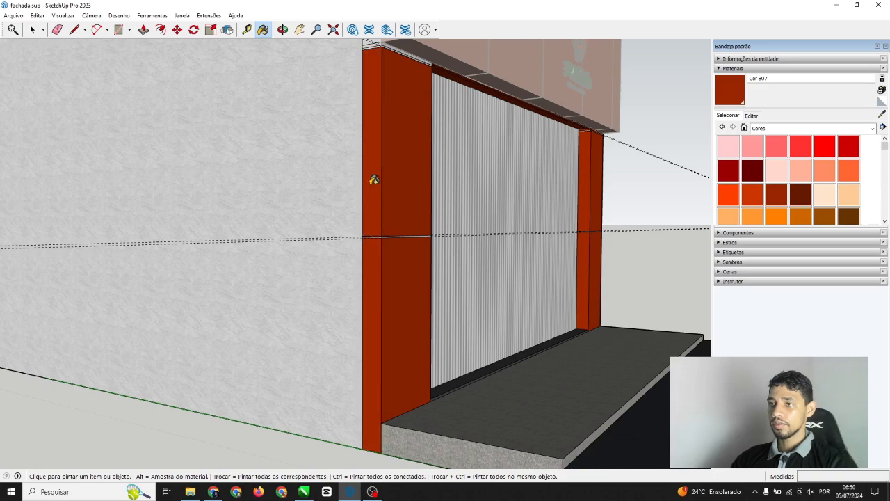
{"action": "scroll", "coordinate": [404, 313], "scroll_direction": "down", "scroll_amount": 2}
{"action": "scroll", "coordinate": [398, 139], "scroll_direction": "up", "scroll_amount": 2}
{"action": "right_click", "coordinate": [391, 142]}
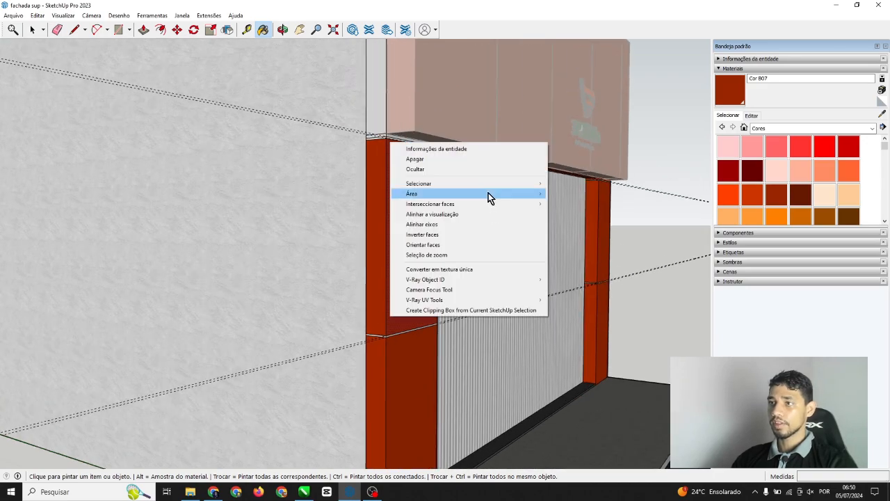
{"action": "key", "text": "Escape"}
{"action": "left_click", "coordinate": [379, 75]}
Paint the upper joint of the left pillar with Cor B08 on its front and side faces
{"action": "scroll", "coordinate": [380, 145], "scroll_direction": "up", "scroll_amount": 3}
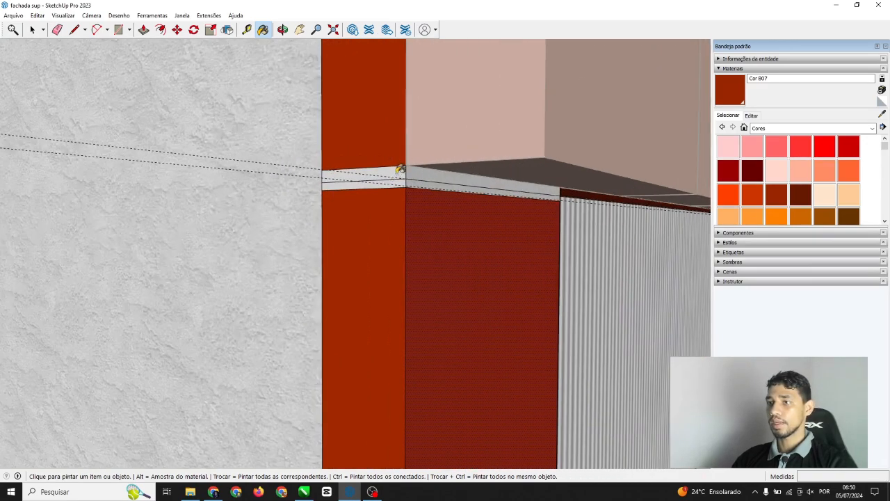
{"action": "mouse_move", "coordinate": [340, 157]}
{"action": "middle_mouse_down"}
{"action": "mouse_move", "coordinate": [354, 223]}
{"action": "mouse_move", "coordinate": [342, 229]}
{"action": "mouse_move", "coordinate": [237, 188]}
{"action": "mouse_move", "coordinate": [88, 183]}
{"action": "mouse_move", "coordinate": [119, 163]}
{"action": "middle_mouse_up"}
{"action": "scroll", "coordinate": [119, 172], "scroll_direction": "up", "scroll_amount": 2}
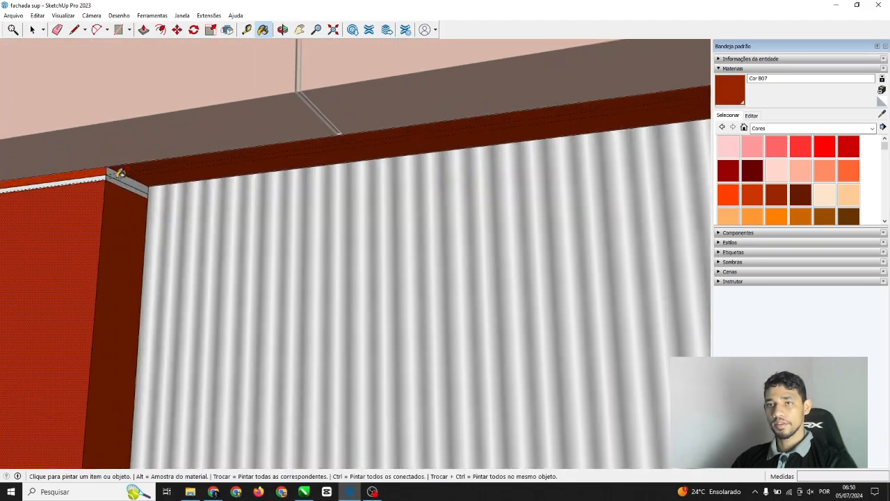
{"action": "scroll", "coordinate": [125, 174], "scroll_direction": "down", "scroll_amount": 3}
{"action": "mouse_move", "coordinate": [342, 192]}
{"action": "middle_mouse_down"}
{"action": "mouse_move", "coordinate": [447, 181]}
{"action": "mouse_move", "coordinate": [583, 187]}
{"action": "mouse_move", "coordinate": [372, 195]}
{"action": "middle_mouse_up"}
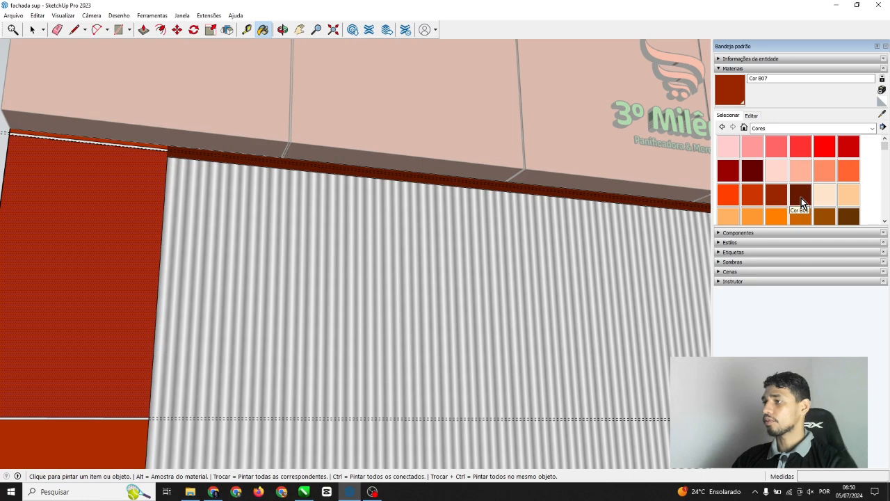
{"action": "left_click", "coordinate": [801, 195]}
{"action": "scroll", "coordinate": [89, 146], "scroll_direction": "up", "scroll_amount": 5}
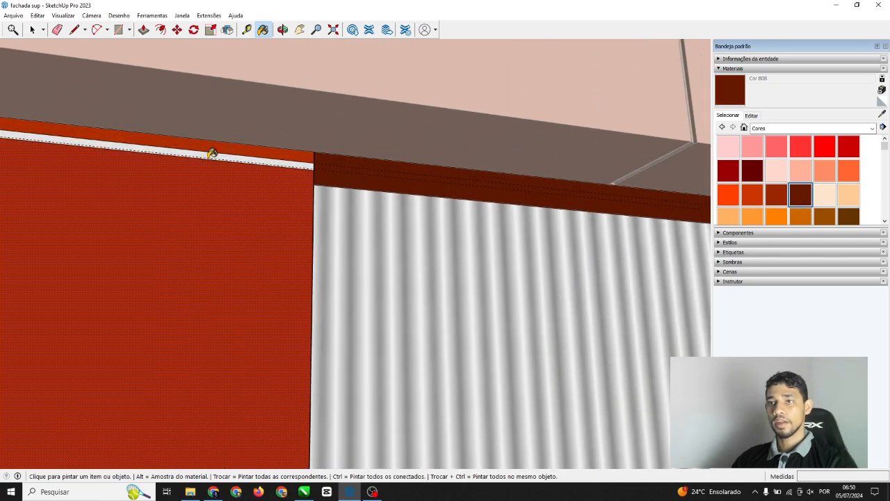
{"action": "left_click", "coordinate": [212, 153]}
{"action": "mouse_move", "coordinate": [337, 163]}
{"action": "middle_mouse_down"}
{"action": "mouse_move", "coordinate": [174, 165]}
{"action": "mouse_move", "coordinate": [260, 183]}
{"action": "mouse_move", "coordinate": [419, 173]}
{"action": "mouse_move", "coordinate": [260, 173]}
{"action": "mouse_move", "coordinate": [533, 173]}
{"action": "mouse_move", "coordinate": [364, 161]}
{"action": "mouse_move", "coordinate": [236, 188]}
{"action": "middle_mouse_up"}
{"action": "left_click", "coordinate": [242, 190]}
{"action": "scroll", "coordinate": [313, 118], "scroll_direction": "down", "scroll_amount": 6}
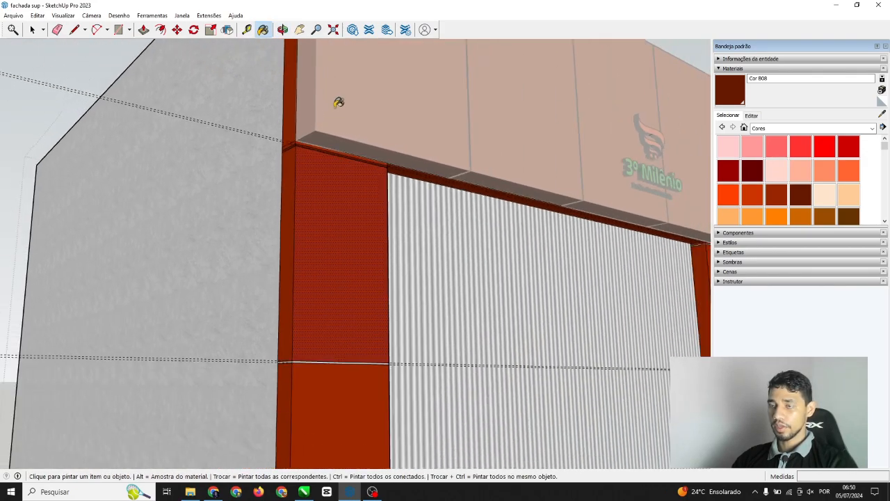
Paint the left pillar's lower joint with Cor B08 on the outer side, front and inner side
{"action": "scroll", "coordinate": [306, 334], "scroll_direction": "up", "scroll_amount": 4}
{"action": "scroll", "coordinate": [306, 315], "scroll_direction": "up", "scroll_amount": 3}
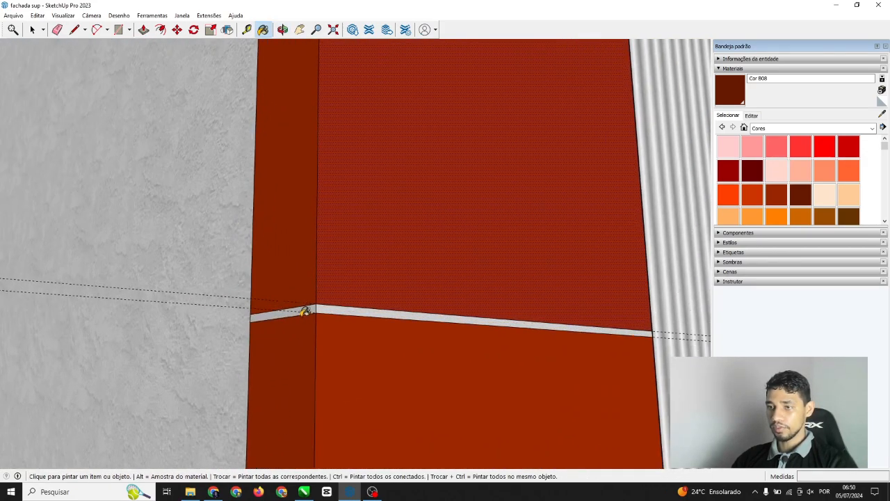
{"action": "mouse_move", "coordinate": [320, 306]}
{"action": "middle_mouse_down"}
{"action": "mouse_move", "coordinate": [139, 272]}
{"action": "mouse_move", "coordinate": [463, 278]}
{"action": "mouse_move", "coordinate": [30, 292]}
{"action": "mouse_move", "coordinate": [481, 282]}
{"action": "middle_mouse_up"}
{"action": "scroll", "coordinate": [492, 301], "scroll_direction": "up", "scroll_amount": 1}
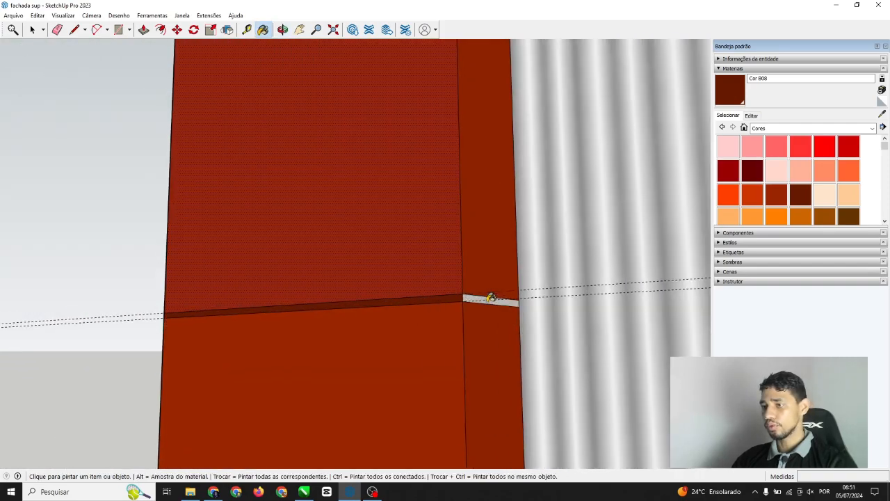
{"action": "left_click", "coordinate": [489, 299]}
{"action": "scroll", "coordinate": [181, 226], "scroll_direction": "down", "scroll_amount": 8}
Paint the right pillar's lower joint with Cor B08 on the front, outer side and inner side
{"action": "scroll", "coordinate": [592, 169], "scroll_direction": "up", "scroll_amount": 4}
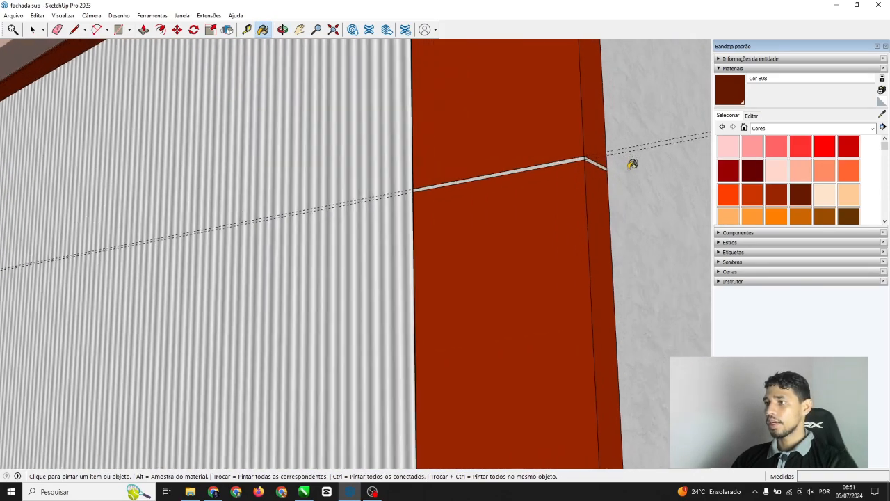
{"action": "middle_click_drag", "start_coordinate": [631, 164], "coordinate": [572, 155]}
{"action": "left_click", "coordinate": [523, 151]}
{"action": "scroll", "coordinate": [247, 216], "scroll_direction": "down", "scroll_amount": 1}
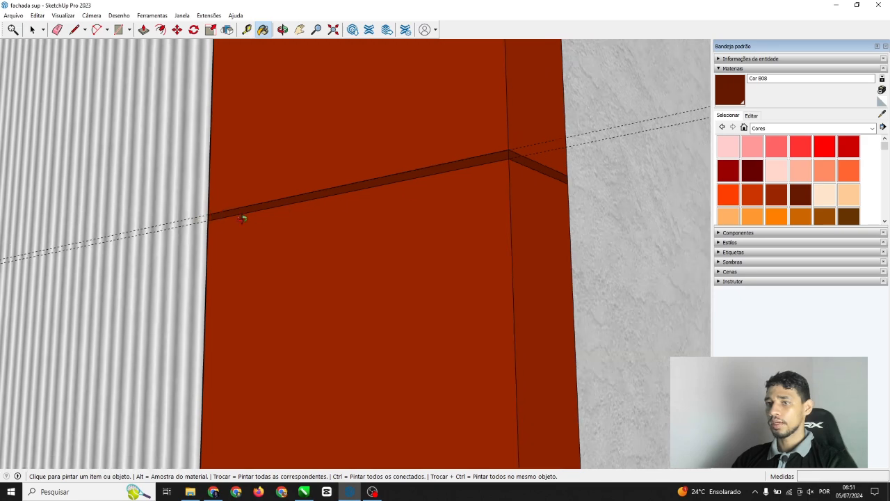
{"action": "middle_click_drag", "start_coordinate": [244, 216], "coordinate": [685, 239]}
{"action": "scroll", "coordinate": [211, 188], "scroll_direction": "up", "scroll_amount": 2}
{"action": "left_click", "coordinate": [200, 182]}
{"action": "scroll", "coordinate": [400, 376], "scroll_direction": "down", "scroll_amount": 7}
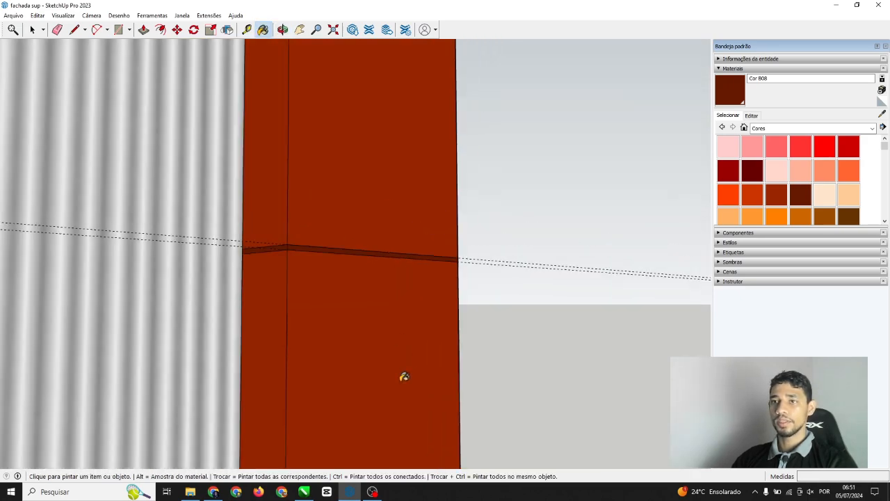
Paint the right pillar's upper joint with Cor B08 on the inner side, front and outer side
{"action": "scroll", "coordinate": [368, 224], "scroll_direction": "up", "scroll_amount": 2}
{"action": "scroll", "coordinate": [320, 88], "scroll_direction": "up", "scroll_amount": 2}
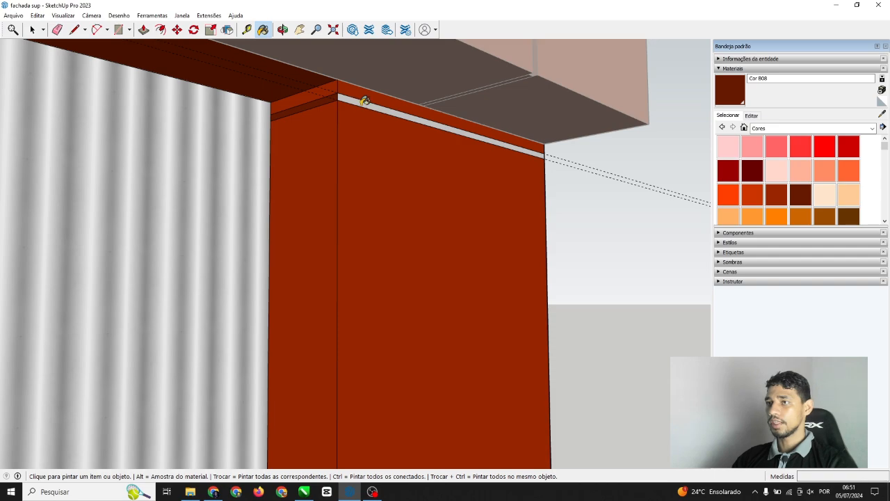
{"action": "middle_click_drag", "start_coordinate": [512, 158], "coordinate": [34, 219]}
{"action": "scroll", "coordinate": [439, 143], "scroll_direction": "up", "scroll_amount": 3}
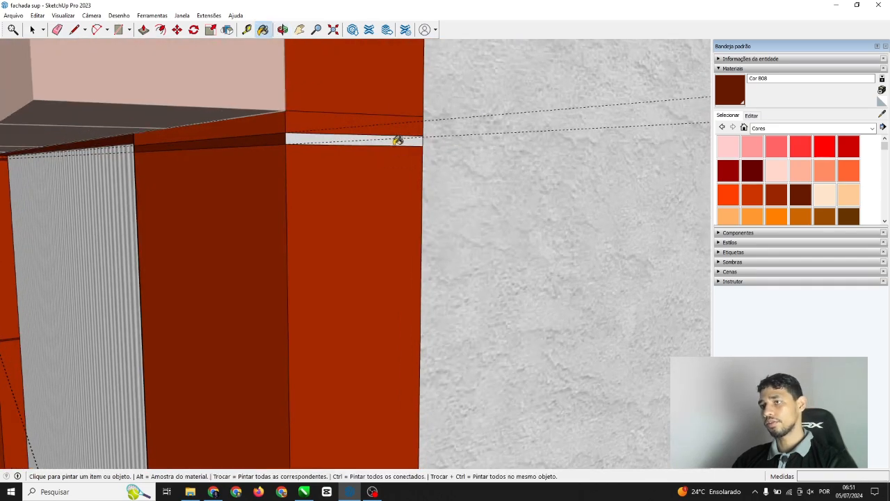
{"action": "left_click", "coordinate": [370, 139]}
Draw both edges of the first sign-panel joint, about 15 cm long, across the underside of the gate lintel
{"action": "mouse_move", "coordinate": [371, 140]}
{"action": "middle_mouse_down"}
{"action": "mouse_move", "coordinate": [558, 140]}
{"action": "mouse_move", "coordinate": [344, 211]}
{"action": "mouse_move", "coordinate": [463, 125]}
{"action": "mouse_move", "coordinate": [348, 185]}
{"action": "mouse_move", "coordinate": [531, 174]}
{"action": "mouse_move", "coordinate": [342, 213]}
{"action": "mouse_move", "coordinate": [362, 207]}
{"action": "middle_mouse_up"}
{"action": "scroll", "coordinate": [185, 153], "scroll_direction": "up", "scroll_amount": 3}
{"action": "scroll", "coordinate": [258, 188], "scroll_direction": "up", "scroll_amount": 2}
{"action": "middle_click_drag", "start_coordinate": [258, 189], "coordinate": [285, 206]}
{"action": "scroll", "coordinate": [285, 206], "scroll_direction": "up", "scroll_amount": 2}
{"action": "scroll", "coordinate": [310, 210], "scroll_direction": "up", "scroll_amount": 1}
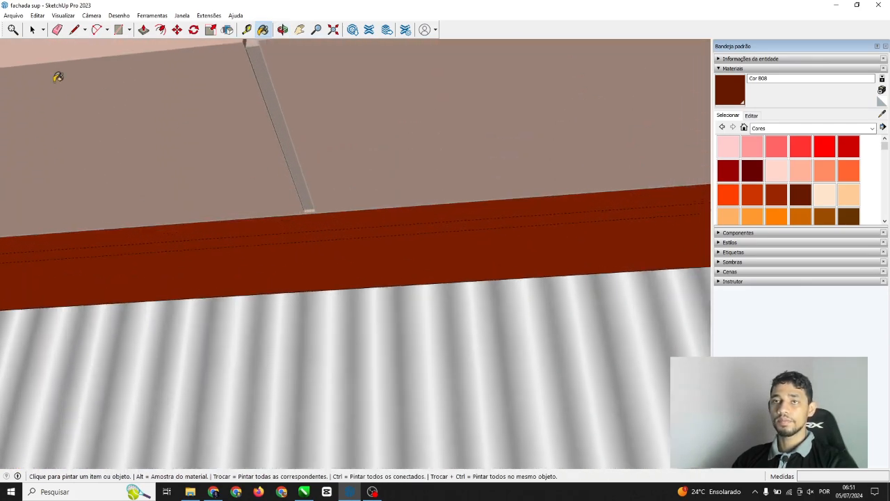
{"action": "left_click", "coordinate": [74, 35]}
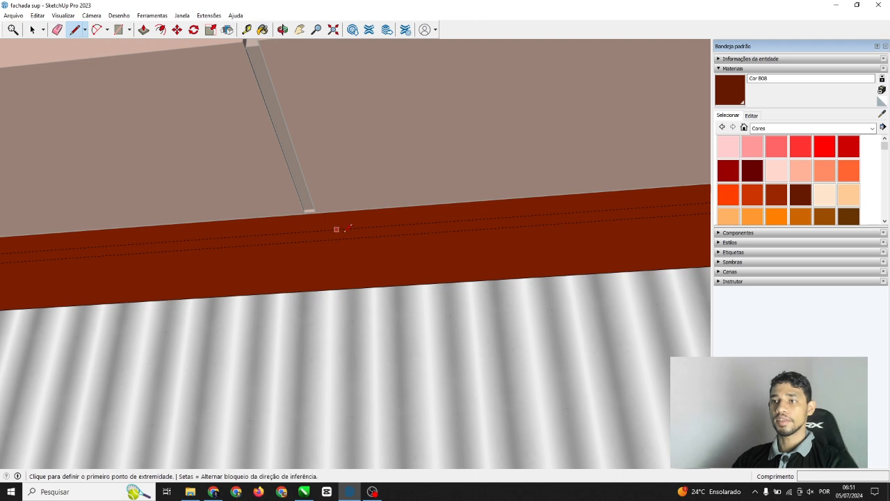
{"action": "left_click", "coordinate": [305, 213]}
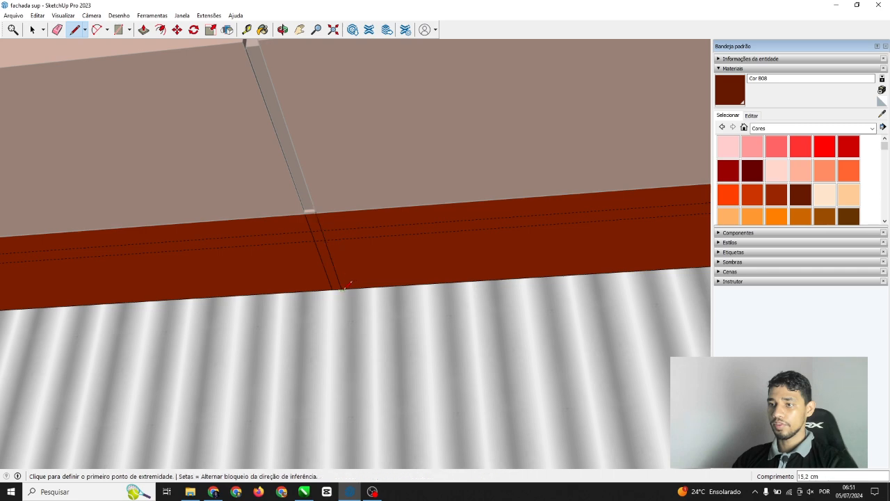
Draw the edges of the second and third sign-panel joints across the lintel underside with 15 cm lines
{"action": "scroll", "coordinate": [175, 209], "scroll_direction": "down", "scroll_amount": 9}
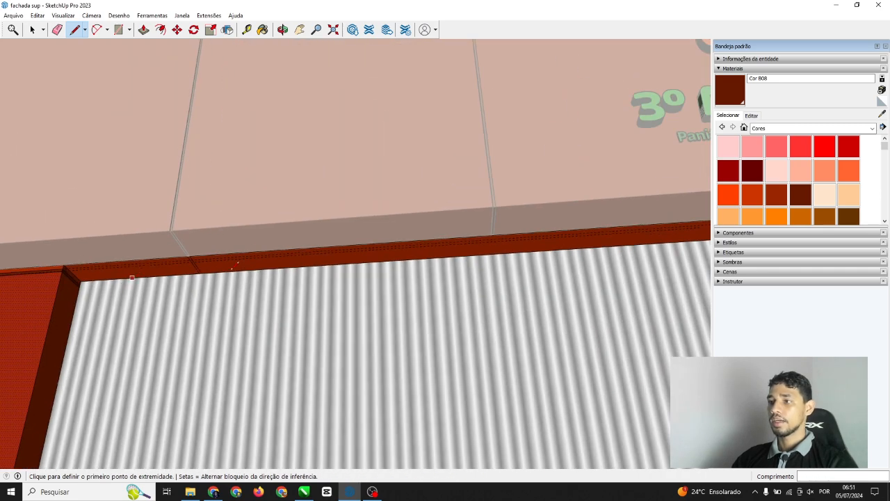
{"action": "scroll", "coordinate": [391, 255], "scroll_direction": "up", "scroll_amount": 6}
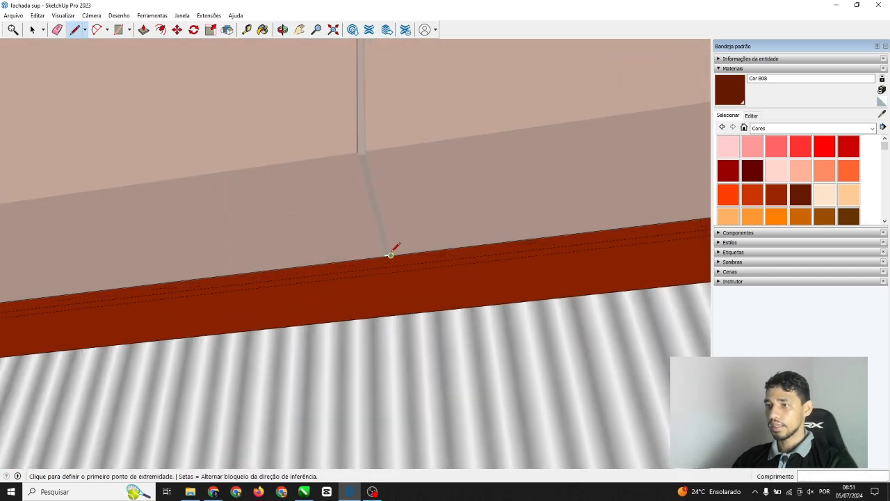
{"action": "left_click", "coordinate": [400, 314]}
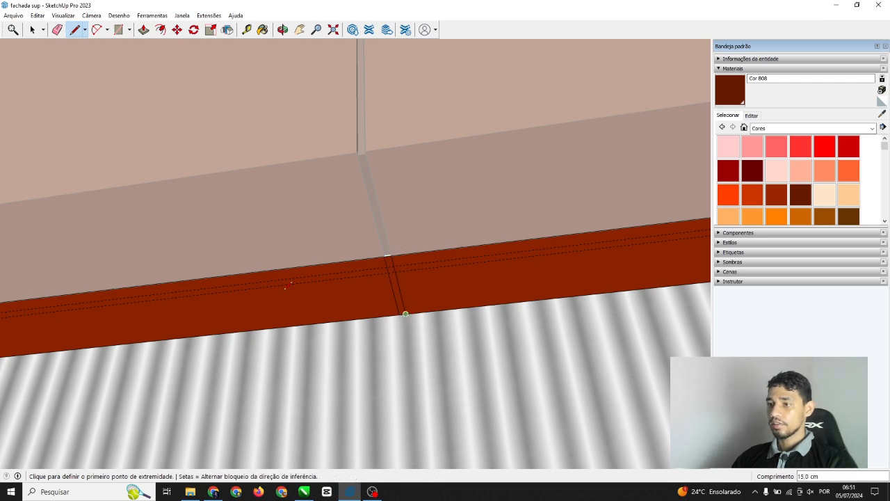
{"action": "scroll", "coordinate": [108, 313], "scroll_direction": "down", "scroll_amount": 5}
{"action": "scroll", "coordinate": [628, 253], "scroll_direction": "up", "scroll_amount": 6}
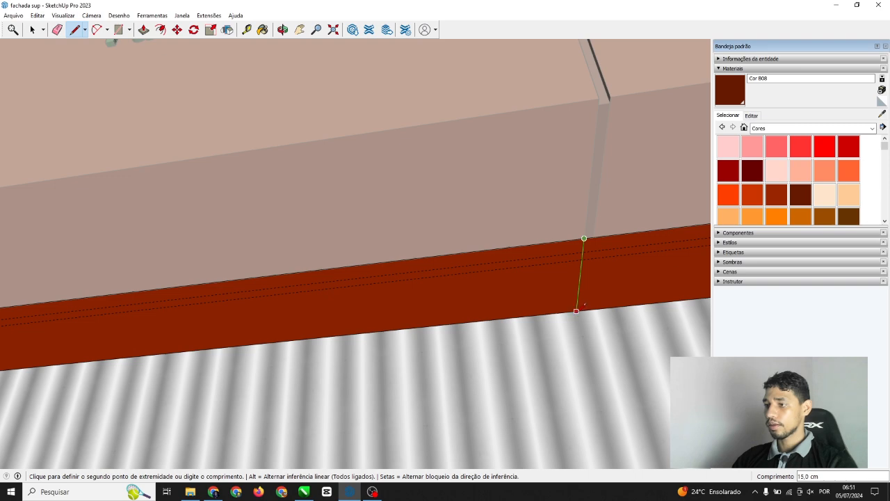
{"action": "left_click", "coordinate": [584, 310]}
{"action": "scroll", "coordinate": [360, 300], "scroll_direction": "down", "scroll_amount": 6}
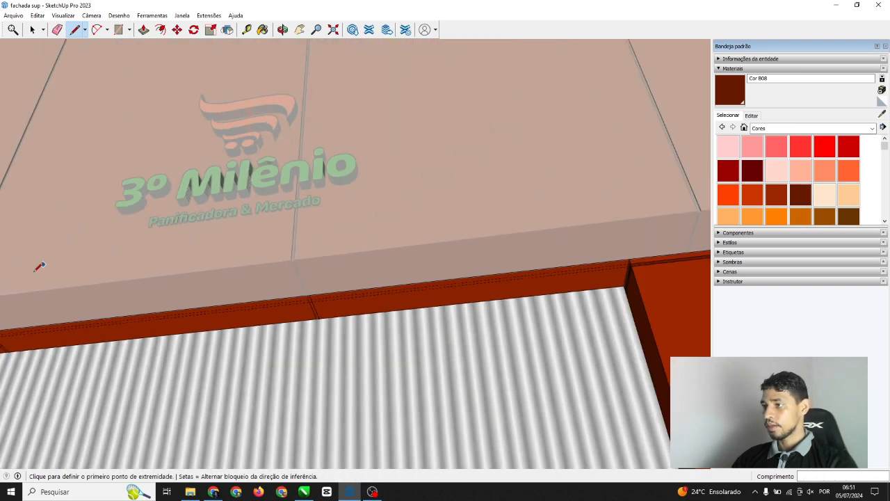
{"action": "scroll", "coordinate": [609, 259], "scroll_direction": "up", "scroll_amount": 6}
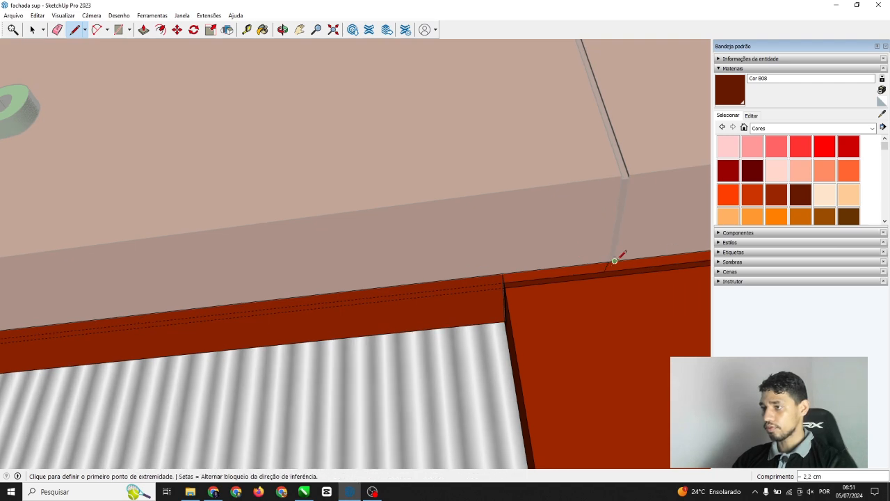
{"action": "mouse_move", "coordinate": [589, 261]}
{"action": "middle_mouse_down"}
{"action": "mouse_move", "coordinate": [544, 280]}
{"action": "mouse_move", "coordinate": [587, 256]}
{"action": "middle_mouse_up"}
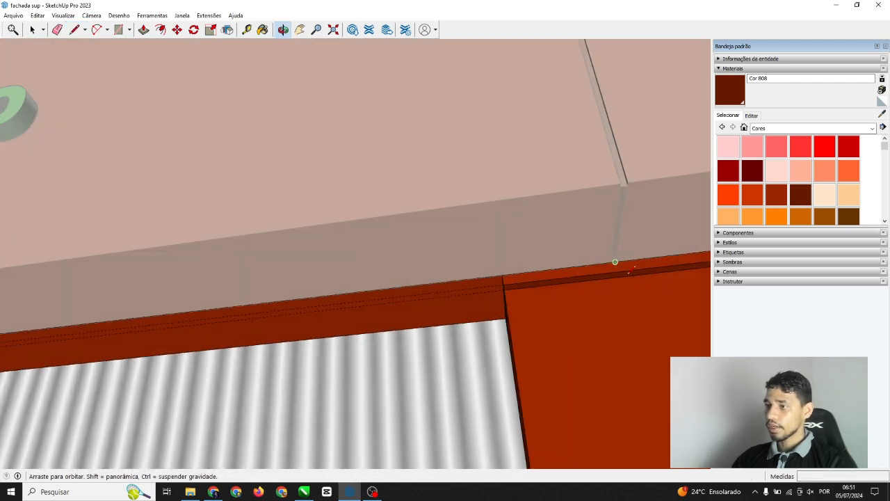
{"action": "scroll", "coordinate": [514, 272], "scroll_direction": "down", "scroll_amount": 2}
{"action": "scroll", "coordinate": [261, 292], "scroll_direction": "down", "scroll_amount": 2}
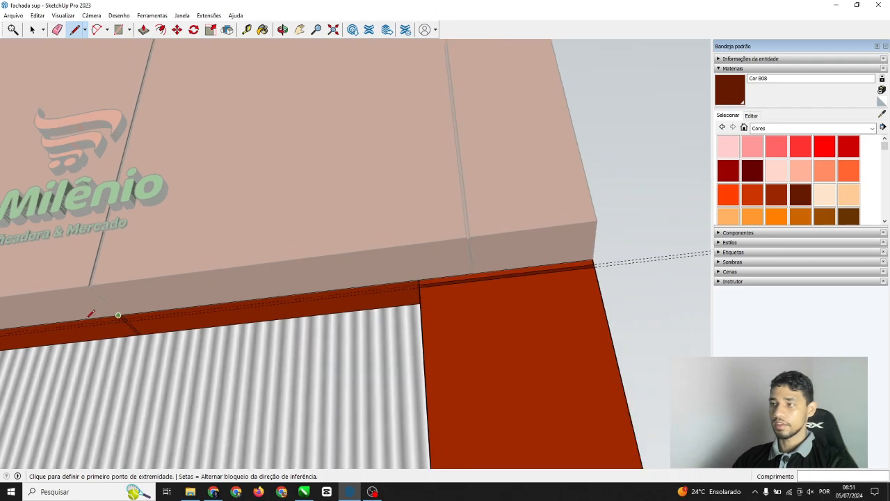
Paint the three joints on the underside of the gate lintel with Cor B08
{"action": "middle_click_drag", "start_coordinate": [91, 315], "coordinate": [170, 361]}
{"action": "middle_click_drag", "start_coordinate": [240, 343], "coordinate": [165, 280]}
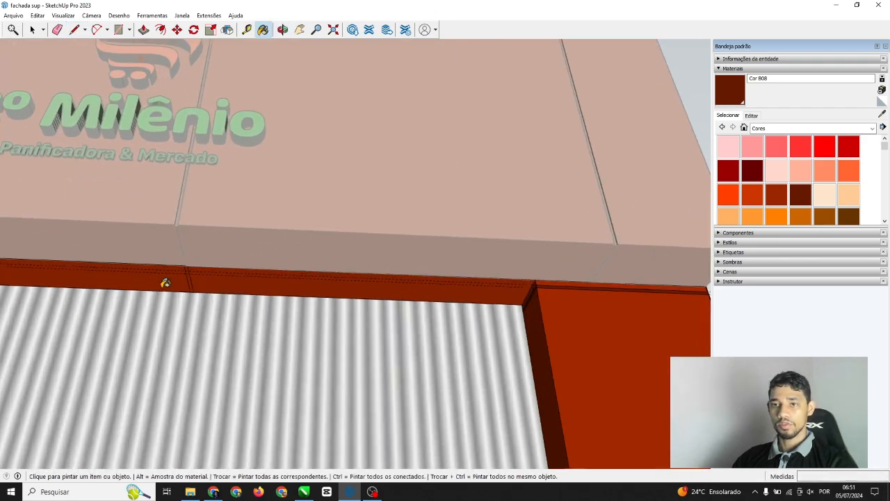
{"action": "scroll", "coordinate": [171, 281], "scroll_direction": "up", "scroll_amount": 5}
{"action": "scroll", "coordinate": [418, 275], "scroll_direction": "down", "scroll_amount": 5}
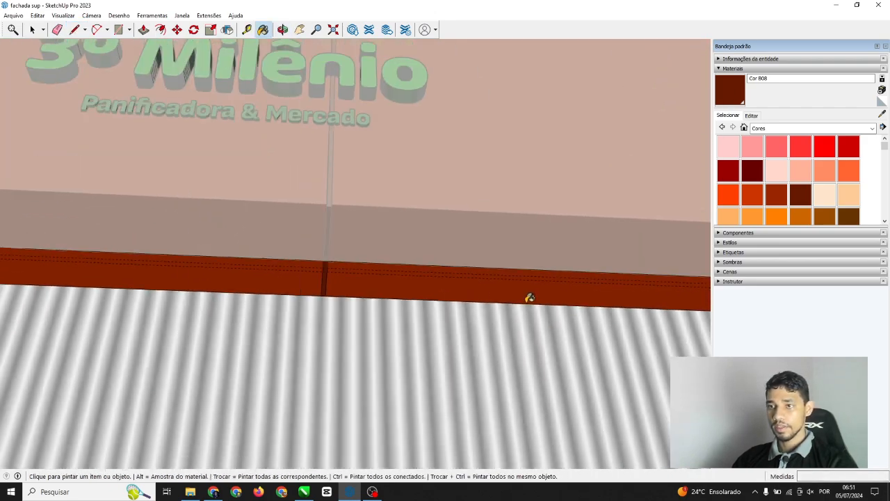
{"action": "scroll", "coordinate": [118, 287], "scroll_direction": "up", "scroll_amount": 4}
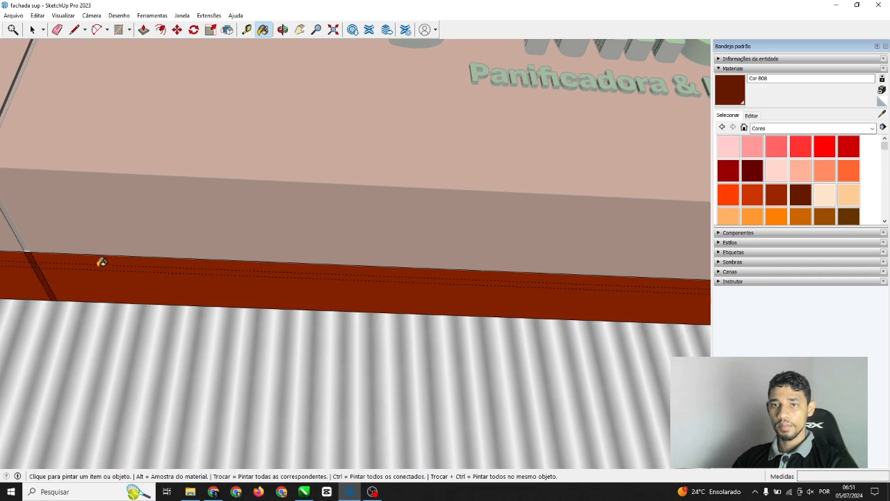
{"action": "scroll", "coordinate": [473, 289], "scroll_direction": "down", "scroll_amount": 5}
{"action": "scroll", "coordinate": [556, 282], "scroll_direction": "down", "scroll_amount": 3}
{"action": "scroll", "coordinate": [186, 282], "scroll_direction": "up", "scroll_amount": 2}
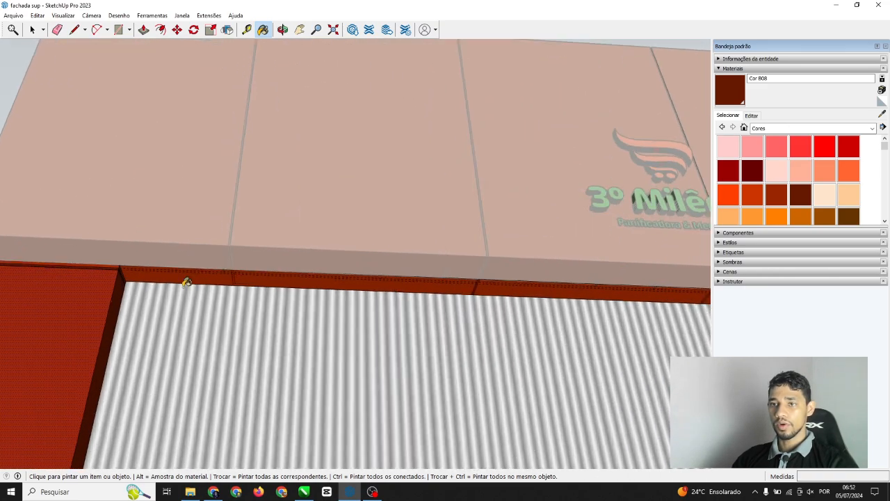
{"action": "scroll", "coordinate": [254, 271], "scroll_direction": "up", "scroll_amount": 3}
{"action": "scroll", "coordinate": [279, 250], "scroll_direction": "down", "scroll_amount": 4}
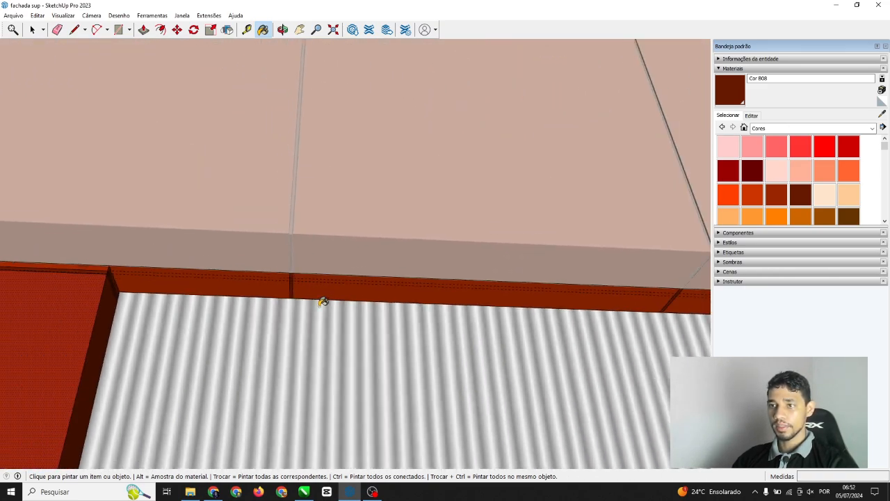
Delete the horizontal guide lines running across the pillars and gate, and leave the wall group
{"action": "scroll", "coordinate": [285, 209], "scroll_direction": "down", "scroll_amount": 2}
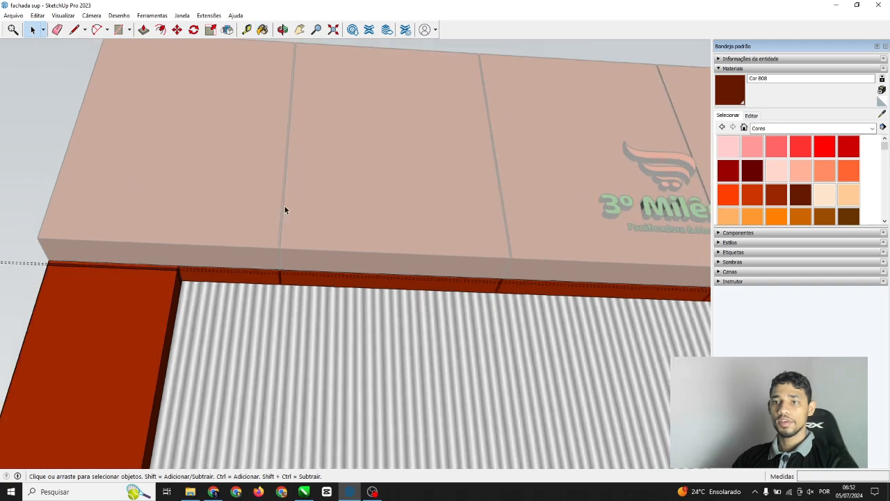
{"action": "scroll", "coordinate": [124, 164], "scroll_direction": "down", "scroll_amount": 3}
{"action": "middle_click_drag", "start_coordinate": [190, 174], "coordinate": [316, 394]}
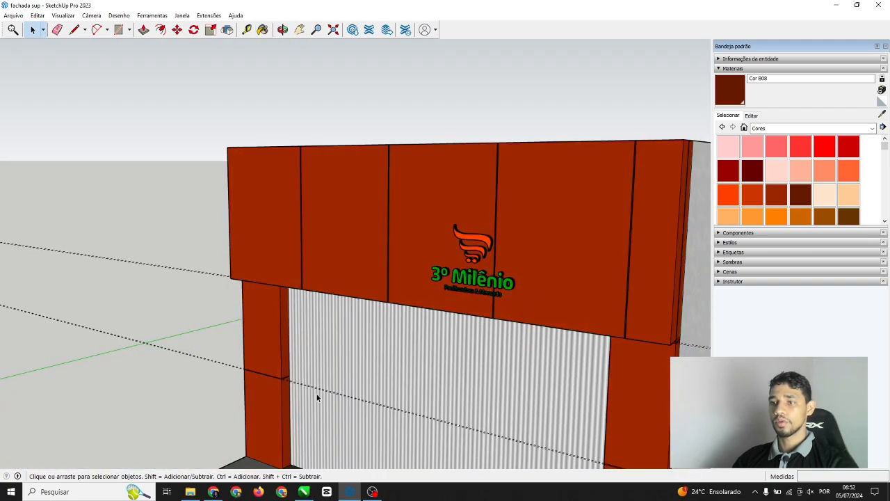
{"action": "left_click", "coordinate": [284, 353]}
{"action": "scroll", "coordinate": [146, 350], "scroll_direction": "up", "scroll_amount": 2}
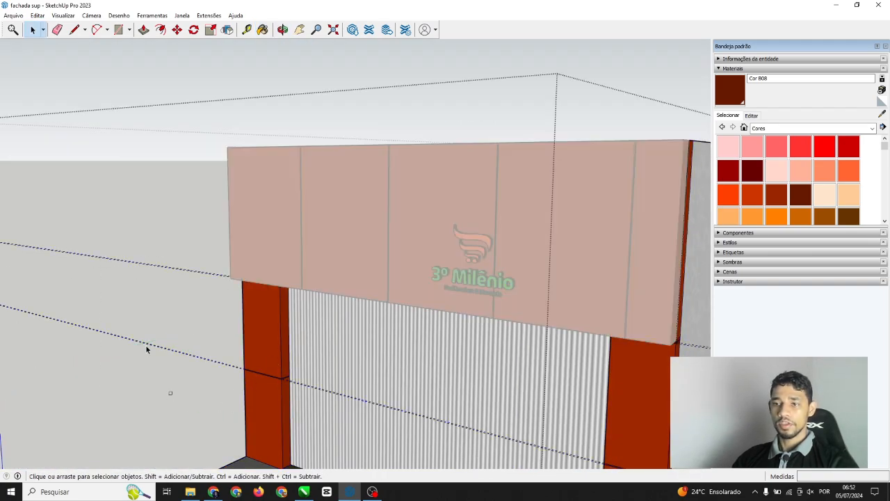
{"action": "left_click", "coordinate": [151, 187]}
{"action": "scroll", "coordinate": [417, 173], "scroll_direction": "down", "scroll_amount": 2}
{"action": "middle_click_drag", "start_coordinate": [290, 188], "coordinate": [454, 181]}
{"action": "scroll", "coordinate": [454, 182], "scroll_direction": "down", "scroll_amount": 3}
{"action": "middle_click_drag", "start_coordinate": [469, 278], "coordinate": [171, 256]}
{"action": "scroll", "coordinate": [543, 243], "scroll_direction": "up", "scroll_amount": 4}
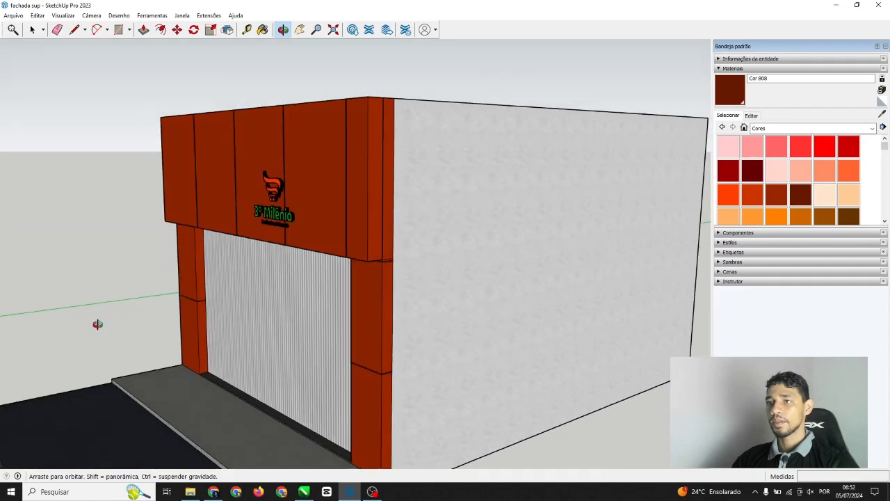
{"action": "scroll", "coordinate": [485, 190], "scroll_direction": "down", "scroll_amount": 4}
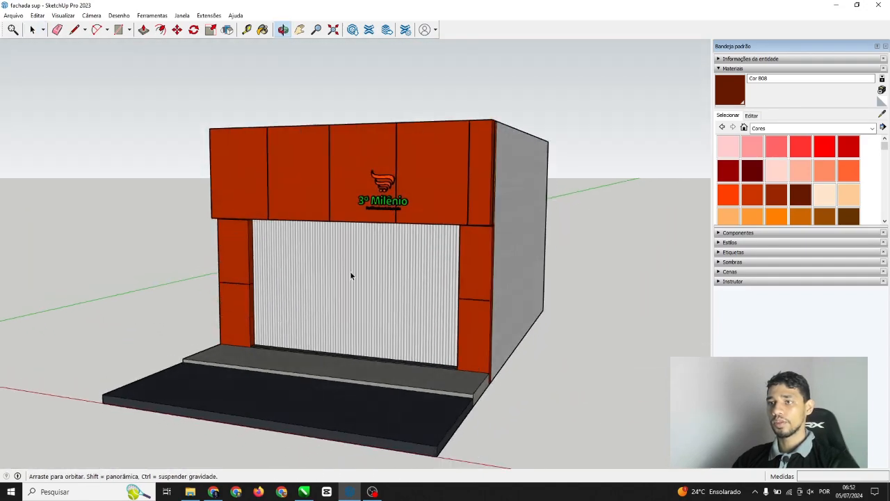